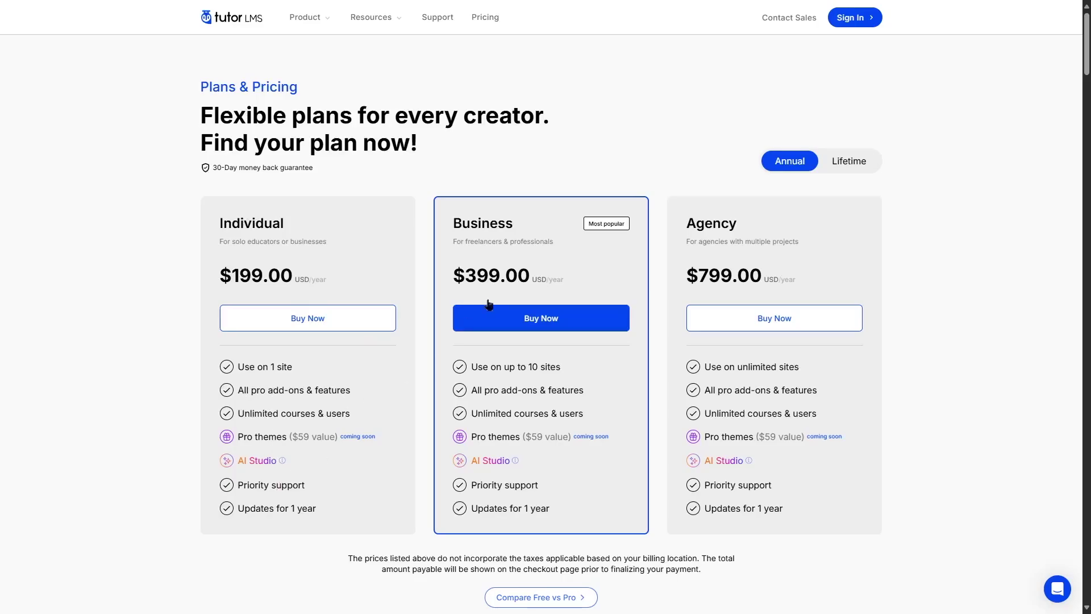
Compare the annual and lifetime prices of the Tutor LMS plans
{"action": "left_click", "coordinate": [855, 164]}
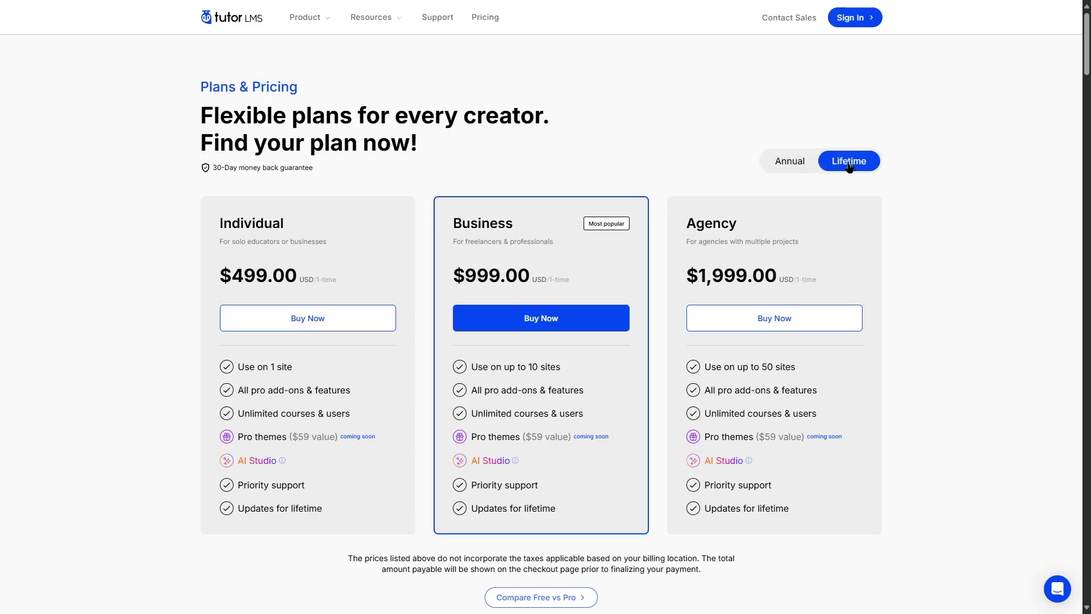
{"action": "left_click", "coordinate": [792, 161]}
{"action": "left_click", "coordinate": [849, 161]}
{"action": "left_click", "coordinate": [790, 161]}
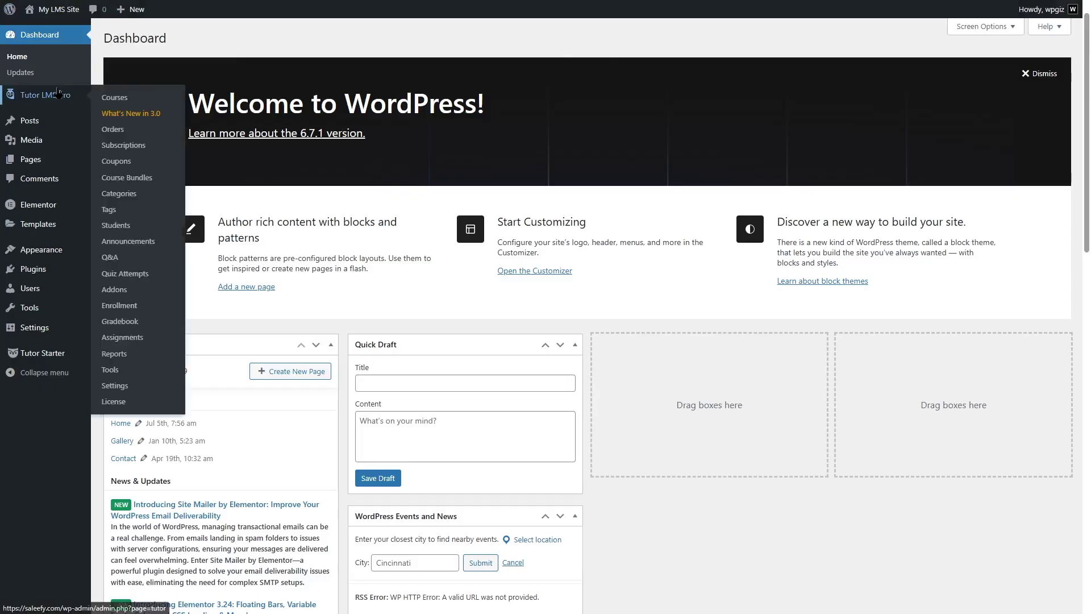
Open the curriculum of the course A Guide to Create an eLearning Website and expand the topic How to grow the LMS platform
{"action": "left_click", "coordinate": [152, 100]}
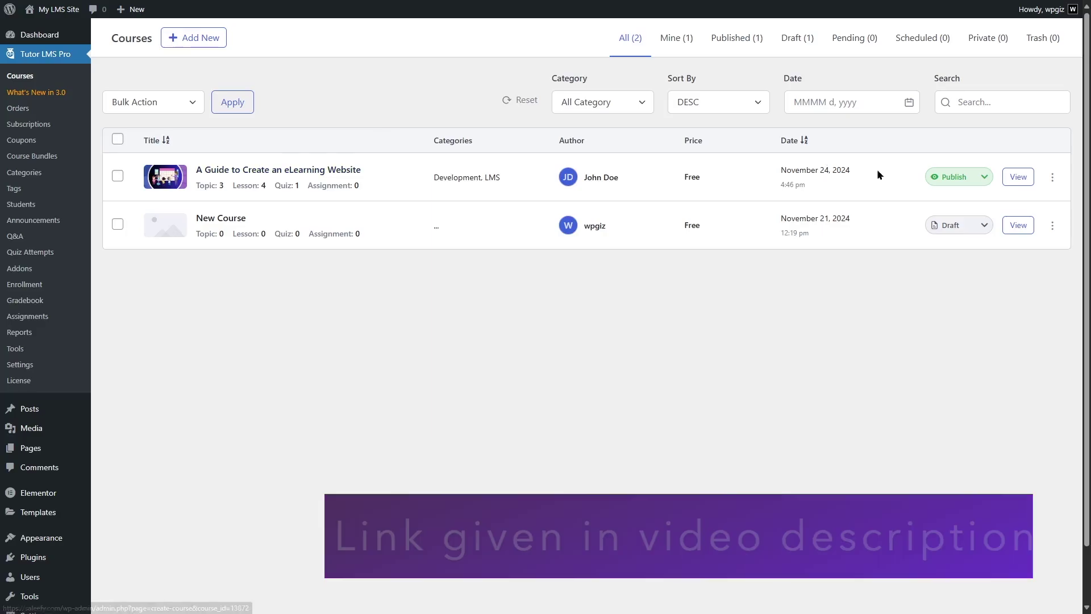
{"action": "left_click", "coordinate": [1053, 178]}
{"action": "left_click", "coordinate": [1026, 199]}
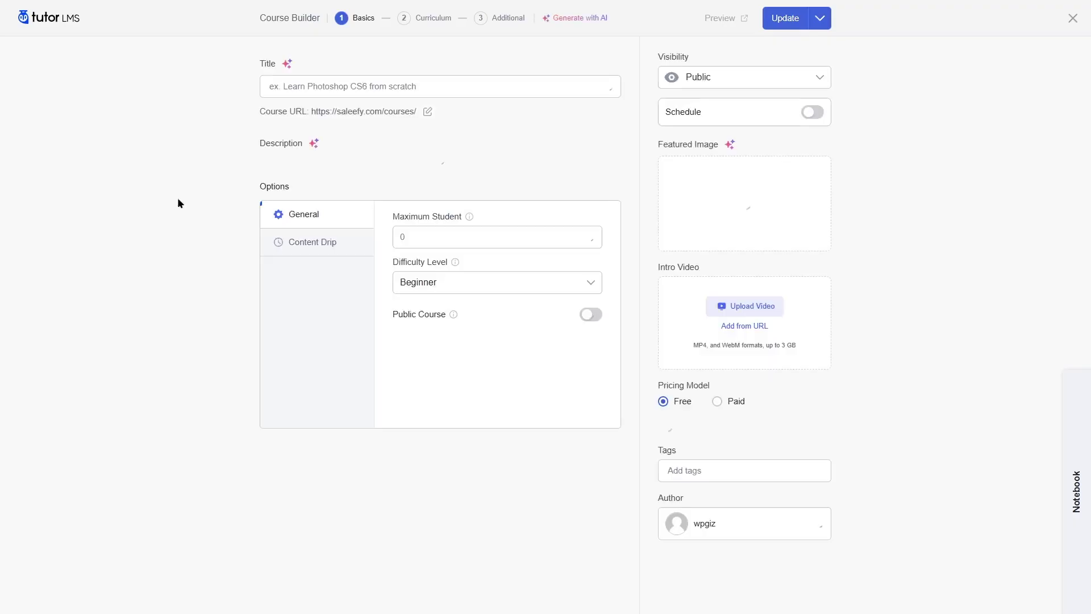
{"action": "left_click", "coordinate": [429, 18]}
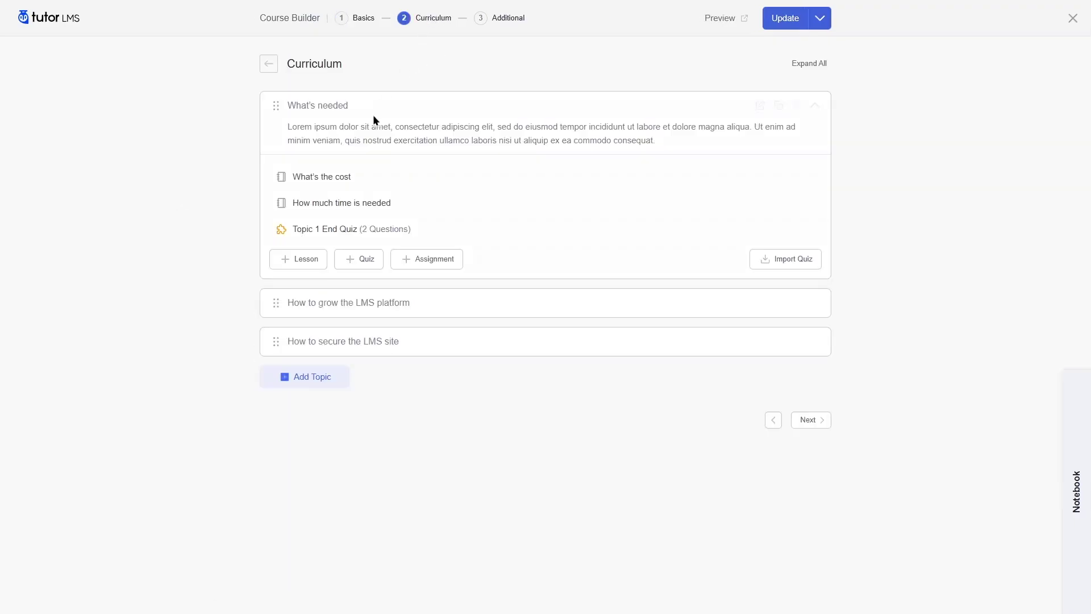
{"action": "left_click", "coordinate": [815, 105]}
{"action": "left_click", "coordinate": [814, 144]}
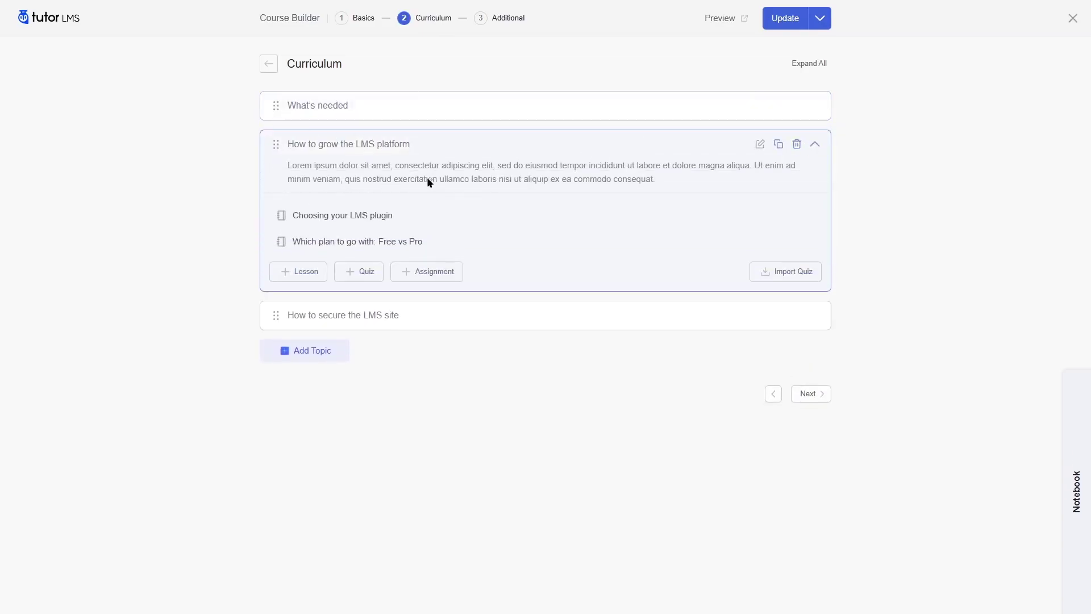
Create a quiz titled Topic 2 Quiz in the topic How to grow the LMS platform
{"action": "left_click", "coordinate": [358, 273]}
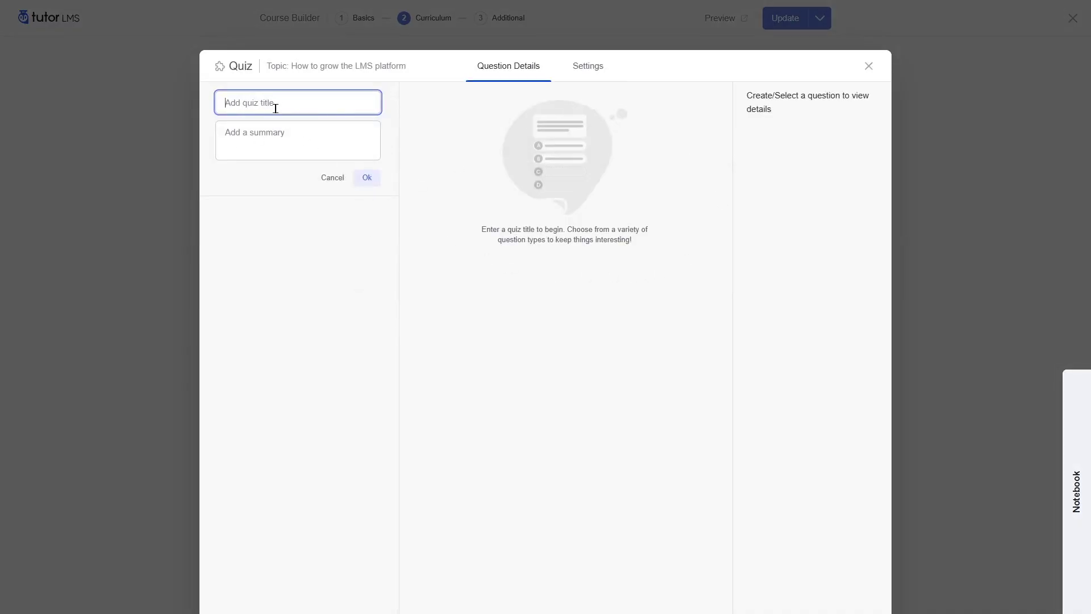
{"action": "type", "text": "Topic 2 Quiz"}
{"action": "left_click", "coordinate": [367, 178]}
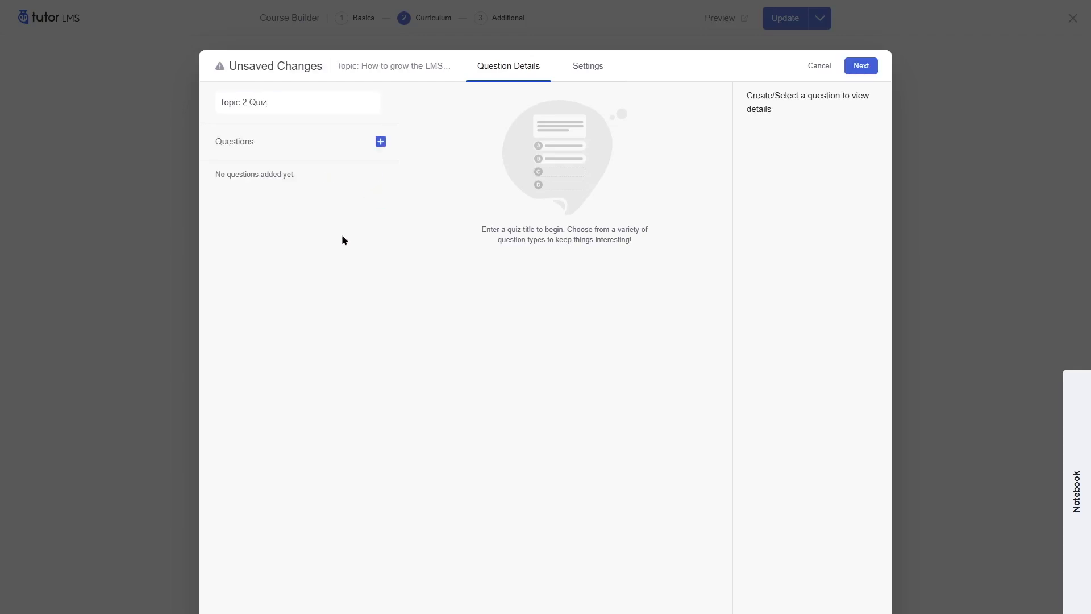
Add a True/False question titled "SCORM stands for Sharable Content Object Reference Model" to the quiz
{"action": "left_click", "coordinate": [381, 141]}
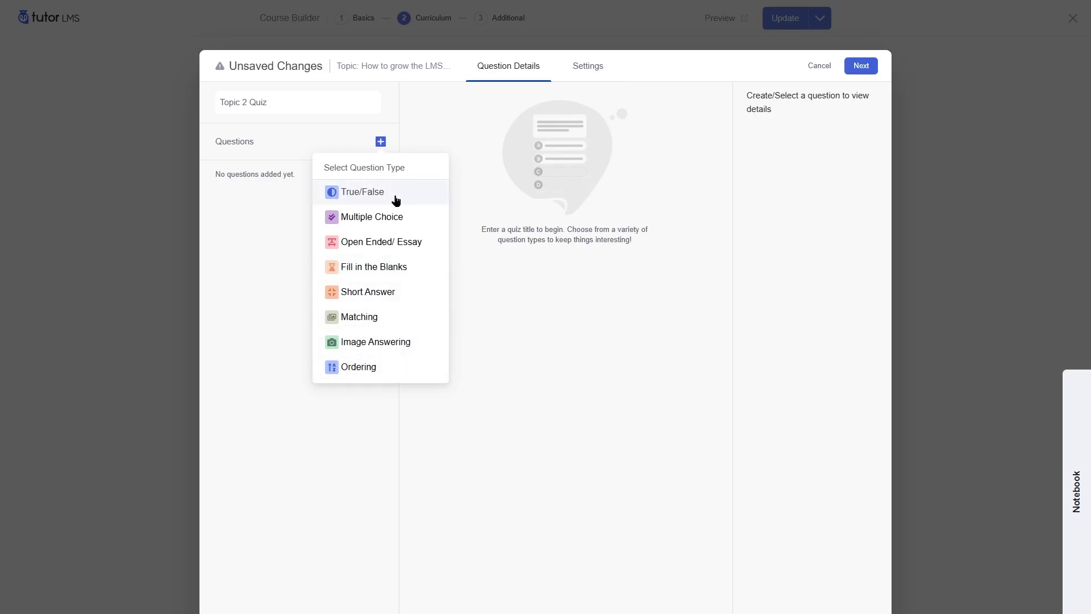
{"action": "left_click", "coordinate": [349, 199]}
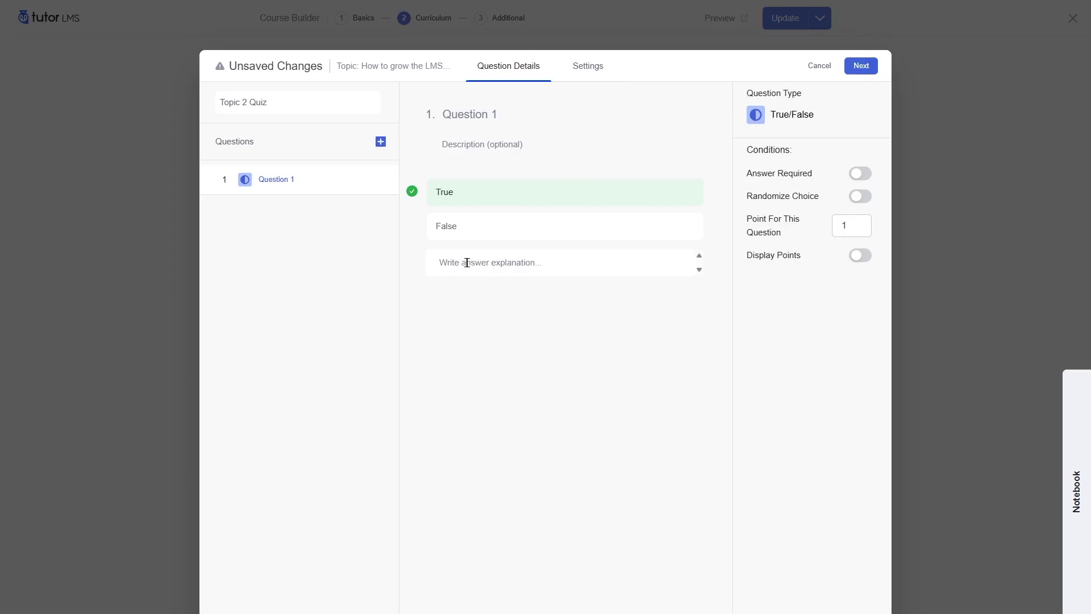
{"action": "left_click", "coordinate": [480, 113]}
{"action": "type", "text": "SCORM stands for Sharable Content Object Reference Model"}
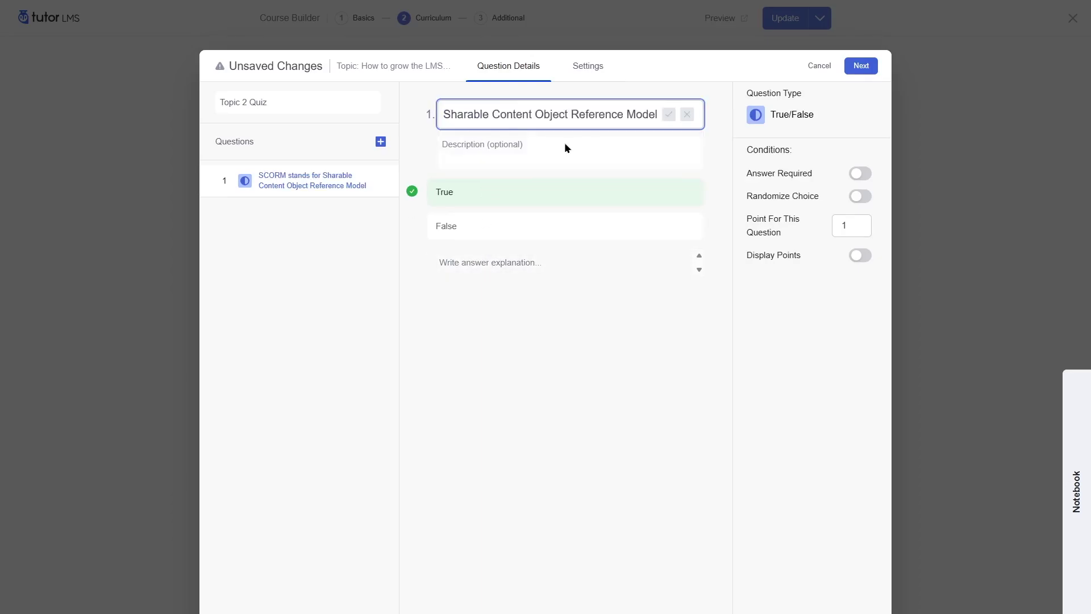
{"action": "left_click", "coordinate": [669, 115]}
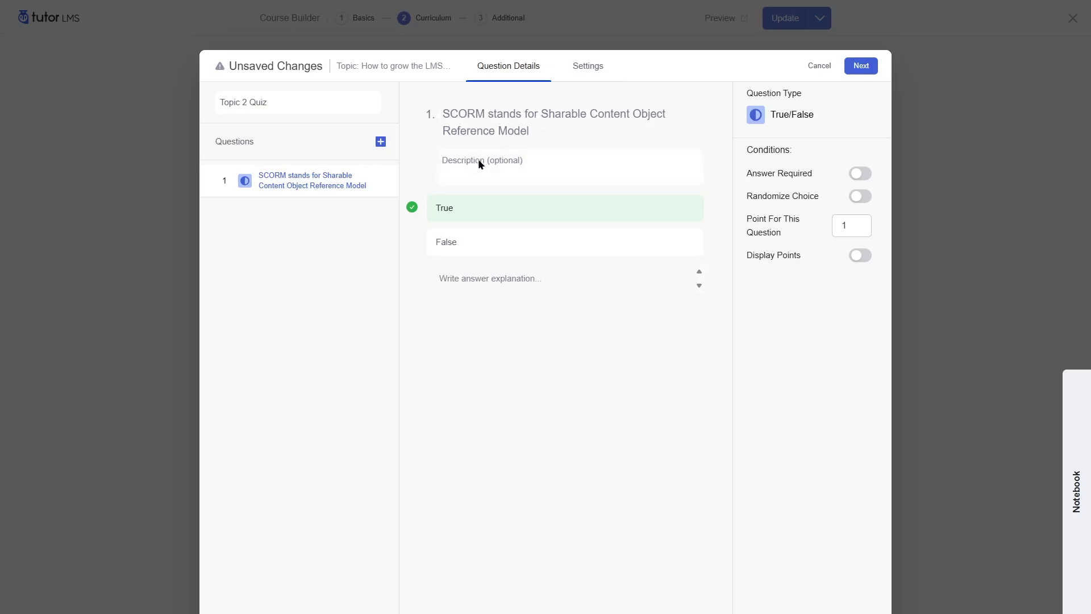
{"action": "left_click", "coordinate": [510, 163]}
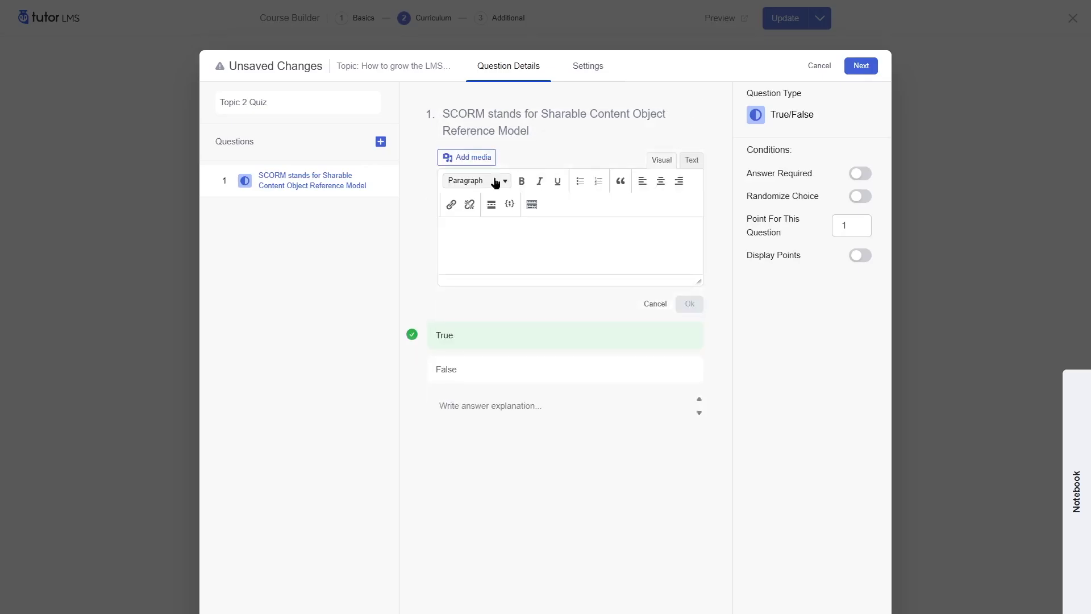
{"action": "left_click", "coordinate": [657, 305]}
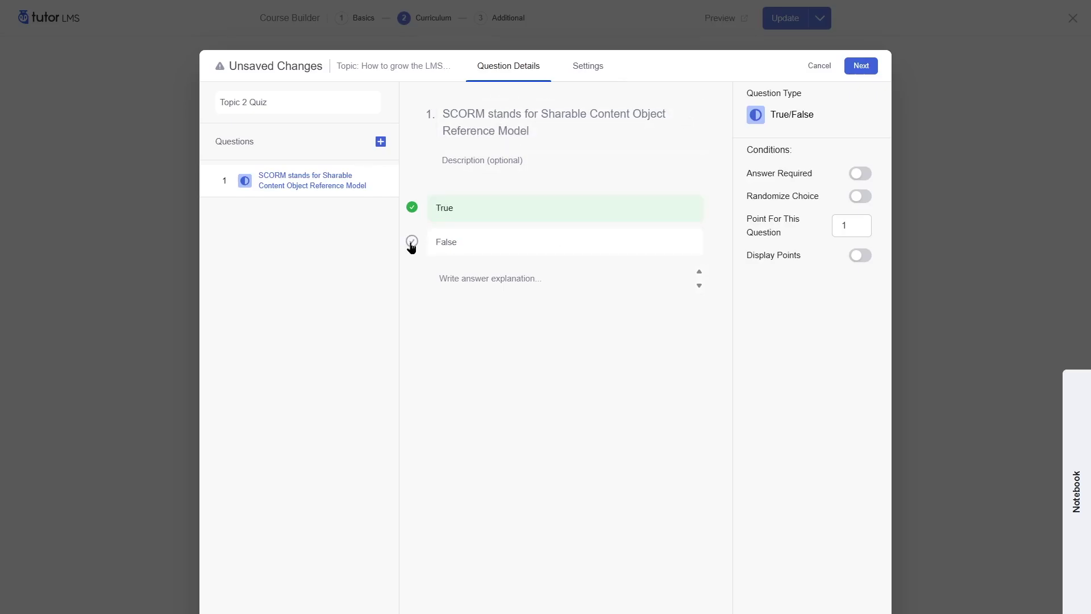
{"action": "left_click", "coordinate": [412, 242]}
{"action": "left_click", "coordinate": [412, 207]}
{"action": "mouse_move", "coordinate": [563, 208]}
{"action": "left_mouse_down"}
{"action": "mouse_move", "coordinate": [560, 227]}
{"action": "mouse_move", "coordinate": [568, 202]}
{"action": "left_mouse_up"}
Make the True/False question's answer required, set its points to 1 and turn on the display of points
{"action": "left_click", "coordinate": [866, 174]}
{"action": "left_click", "coordinate": [864, 225]}
{"action": "type", "text": "2"}
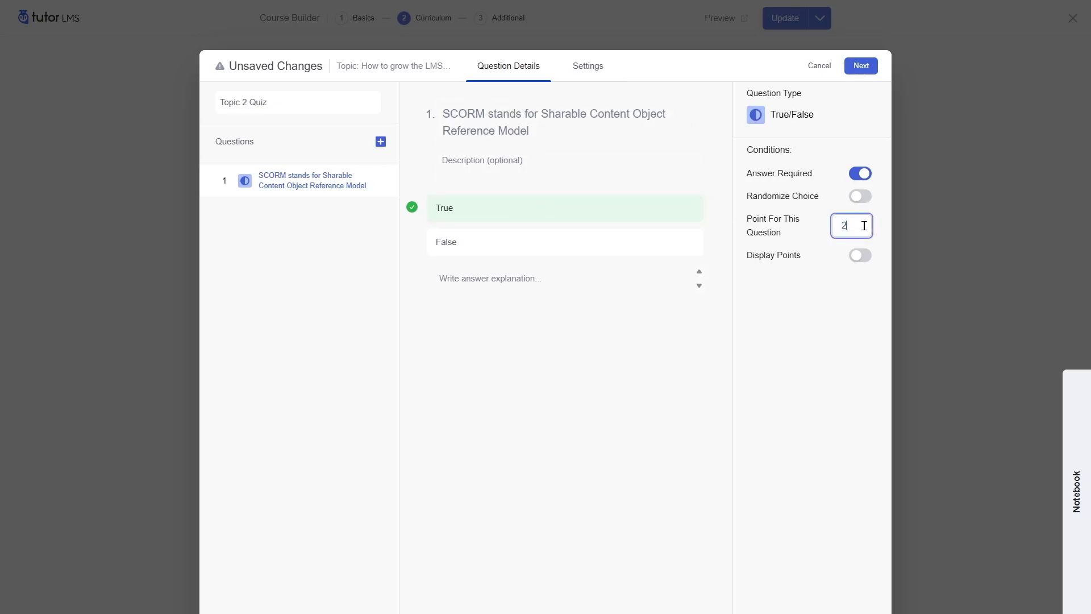
{"action": "type", "text": "0"}
{"action": "left_click_drag", "start_coordinate": [863, 226], "coordinate": [836, 229]}
{"action": "type", "text": "1"}
{"action": "left_click", "coordinate": [844, 300]}
{"action": "left_click", "coordinate": [862, 257]}
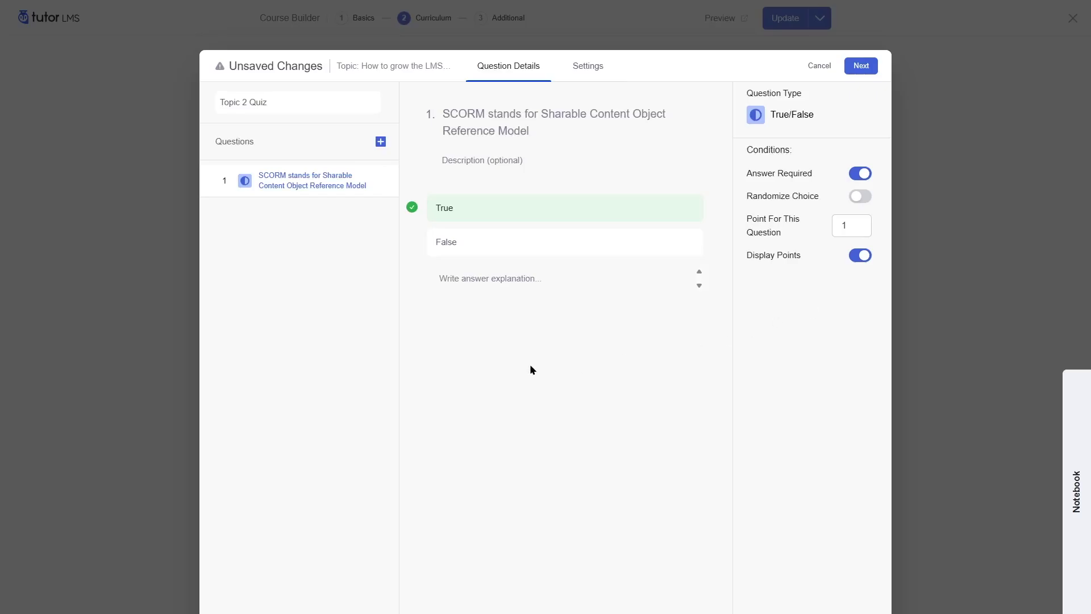
Add a Multiple Choice question titled "Which of the following is NOT a feature commonly found in an LMS?"
{"action": "left_click", "coordinate": [380, 143]}
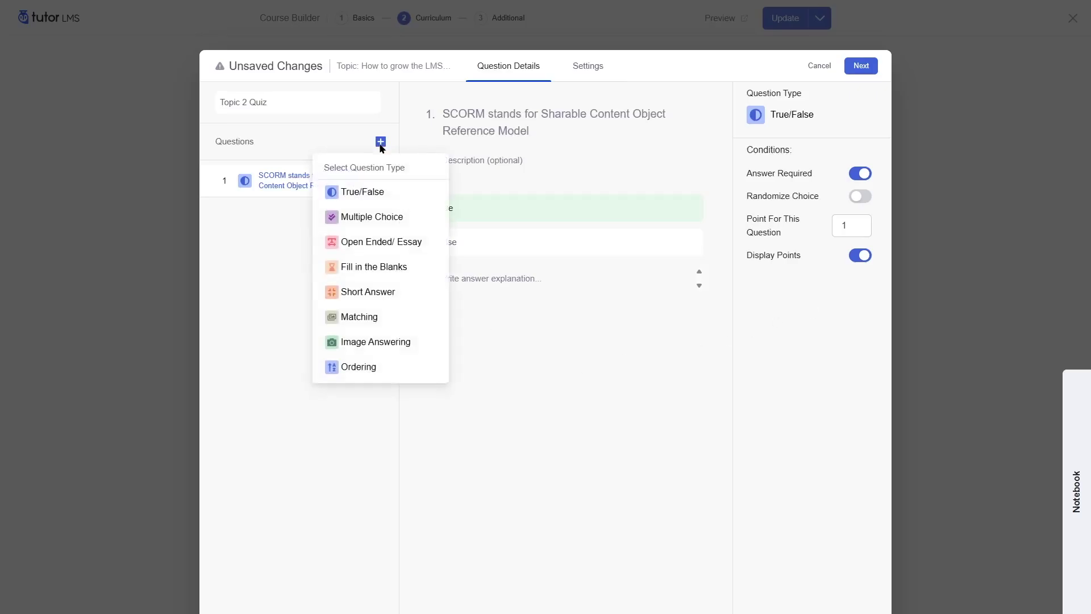
{"action": "left_click", "coordinate": [400, 228]}
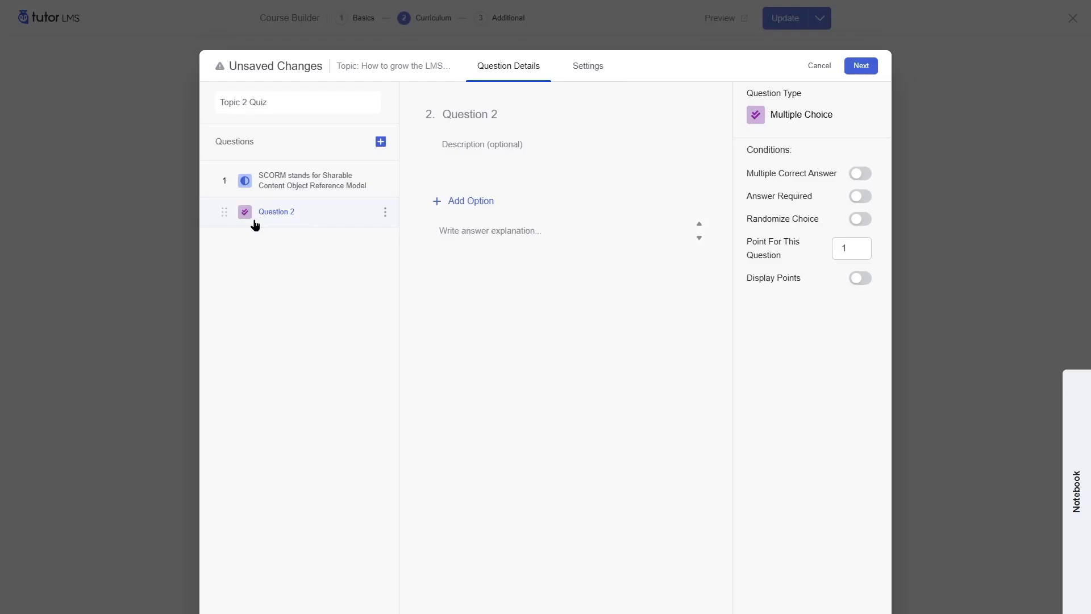
{"action": "left_click", "coordinate": [463, 112]}
{"action": "type", "text": "Which of the following is NOT a feature commonly found in an LMS?"}
{"action": "key", "text": "ctrl+a"}
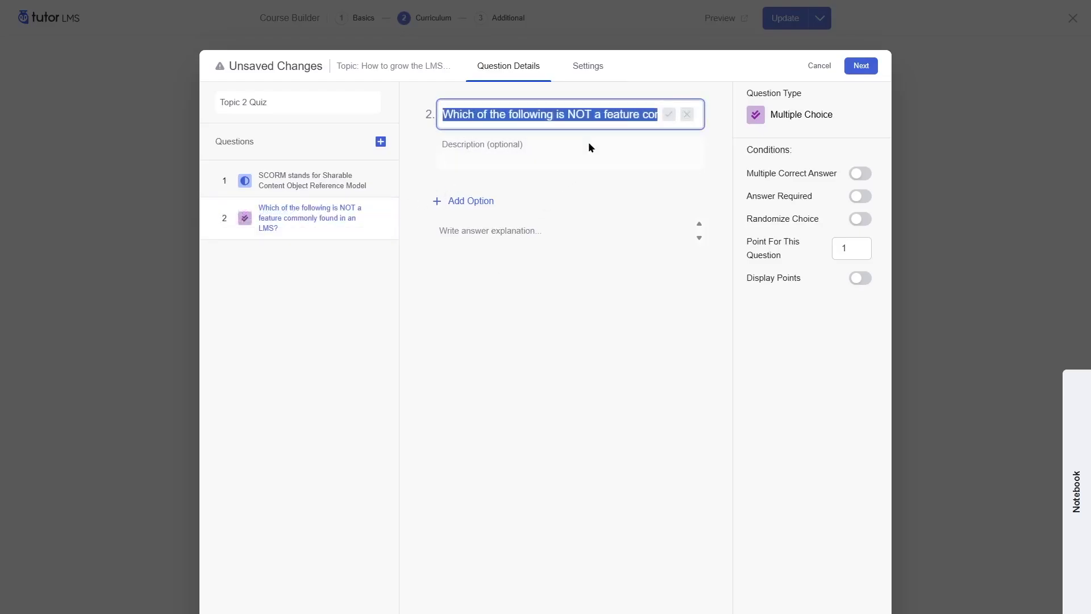
{"action": "left_click", "coordinate": [669, 114]}
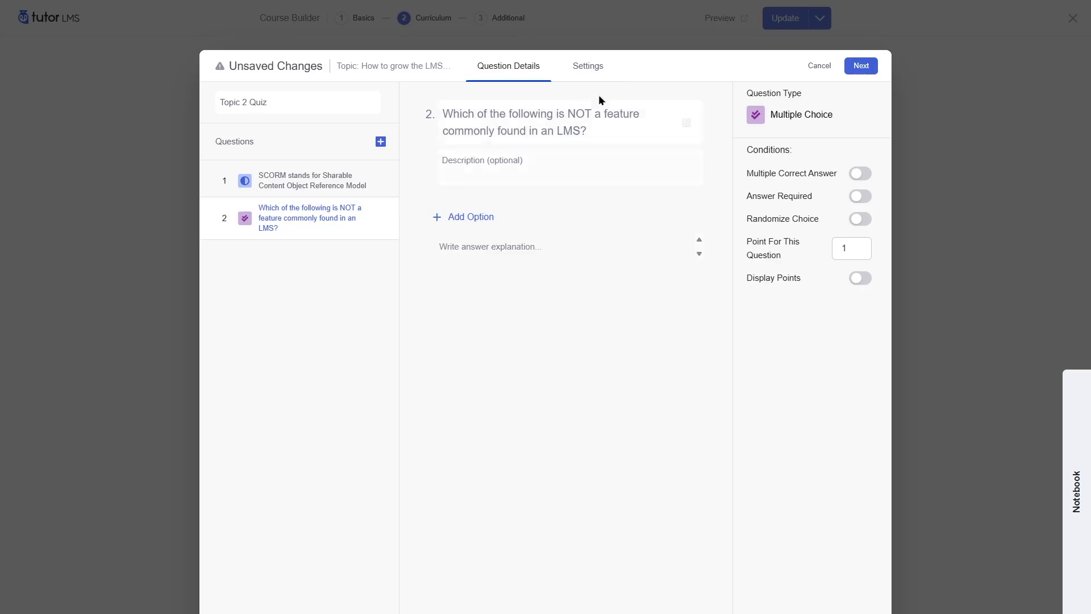
Add the answer option "Assessment and quizzes" without an image, keeping the question limited to a single correct answer
{"action": "left_click", "coordinate": [865, 178]}
{"action": "left_click", "coordinate": [860, 174]}
{"action": "left_click", "coordinate": [469, 217]}
{"action": "type", "text": "Assessment and quizzes"}
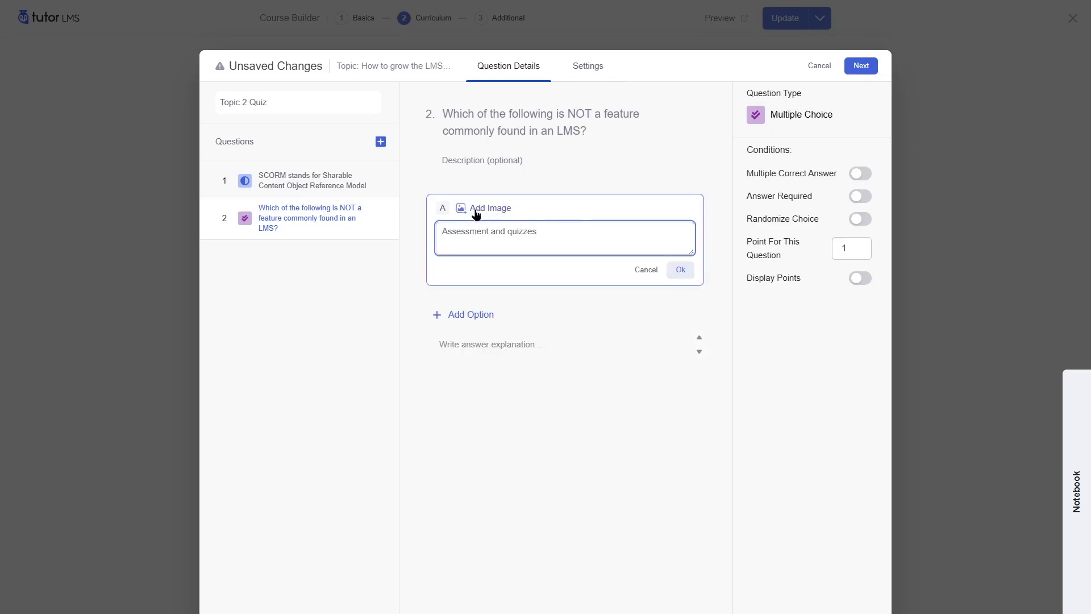
{"action": "left_click", "coordinate": [503, 215]}
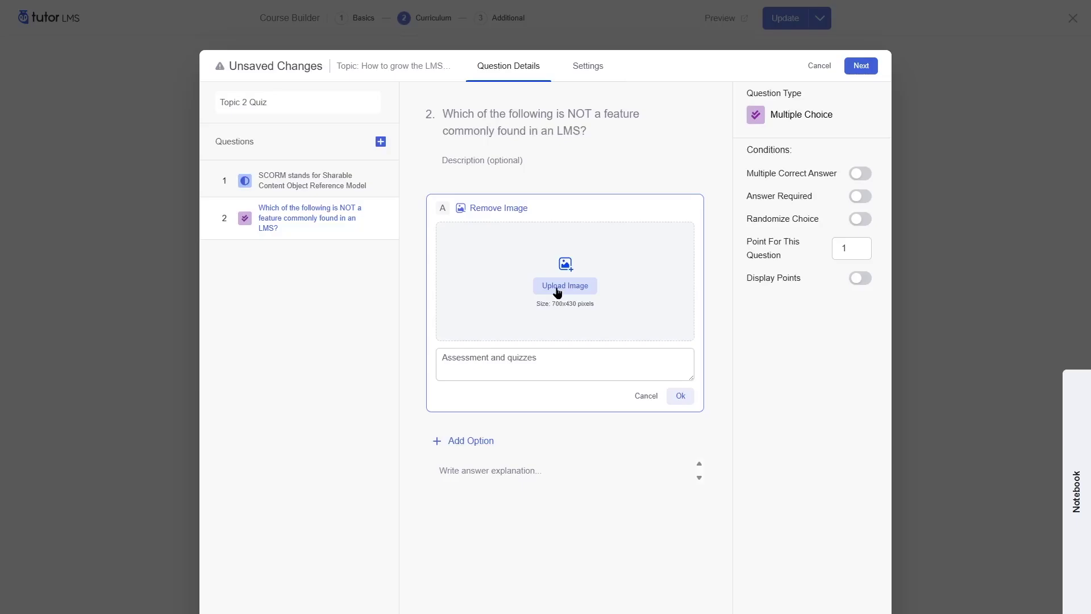
{"action": "left_click", "coordinate": [500, 214]}
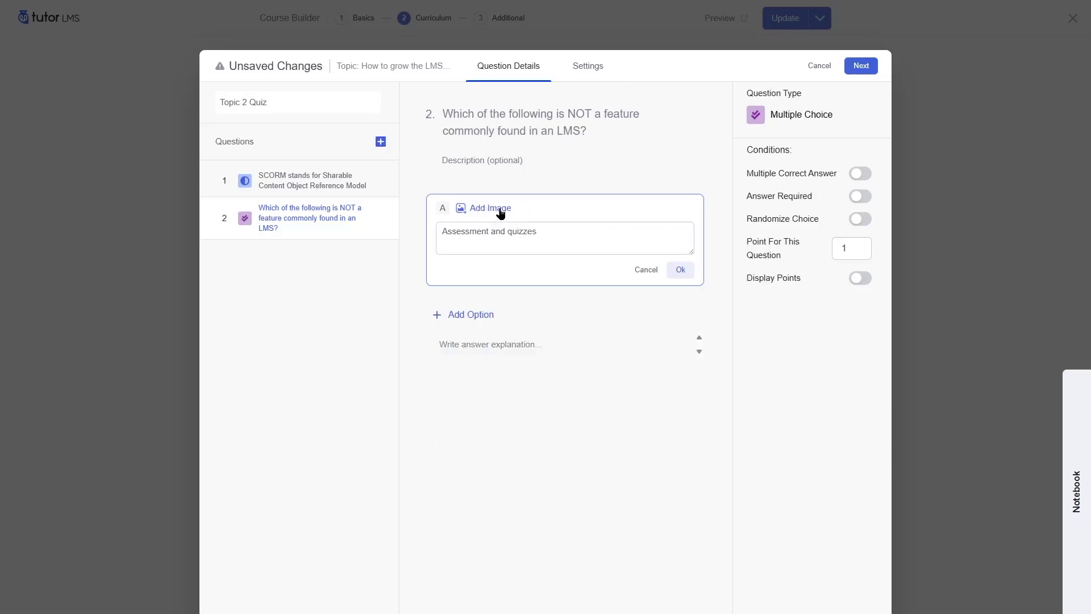
{"action": "left_click", "coordinate": [681, 271]}
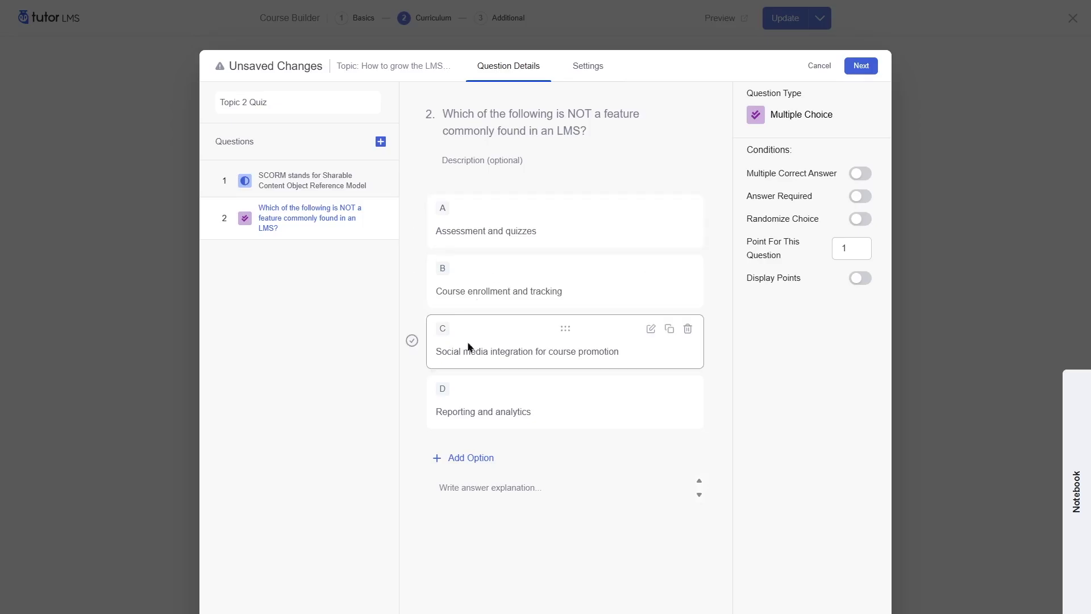
Mark "Social media integration for course promotion" as correct, and enable Answer Required and Display Points for the multiple-choice question
{"action": "left_click", "coordinate": [412, 341]}
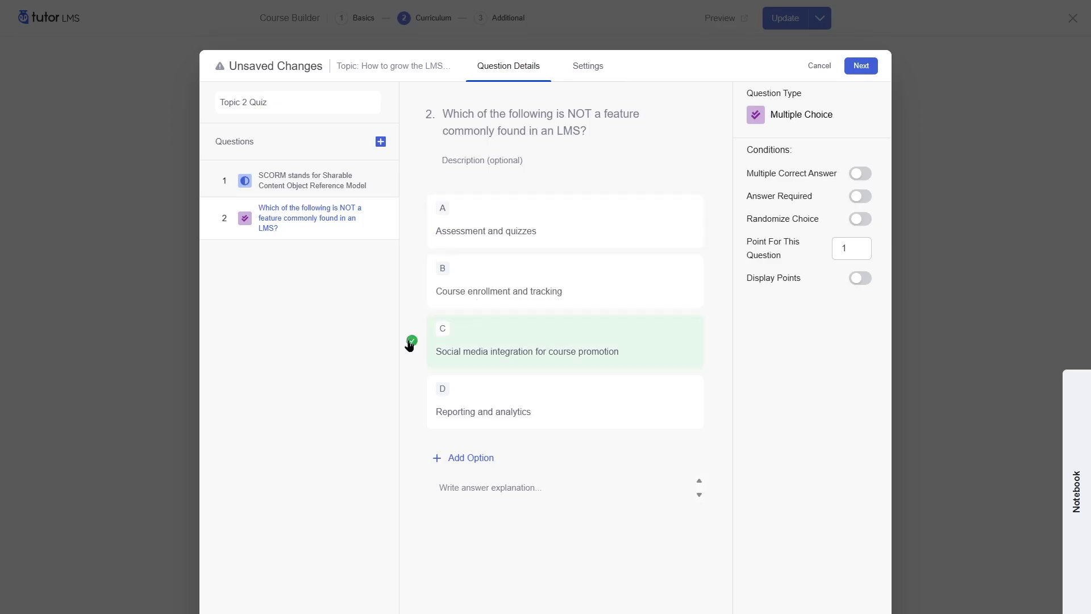
{"action": "left_click", "coordinate": [860, 196]}
{"action": "left_click", "coordinate": [856, 283]}
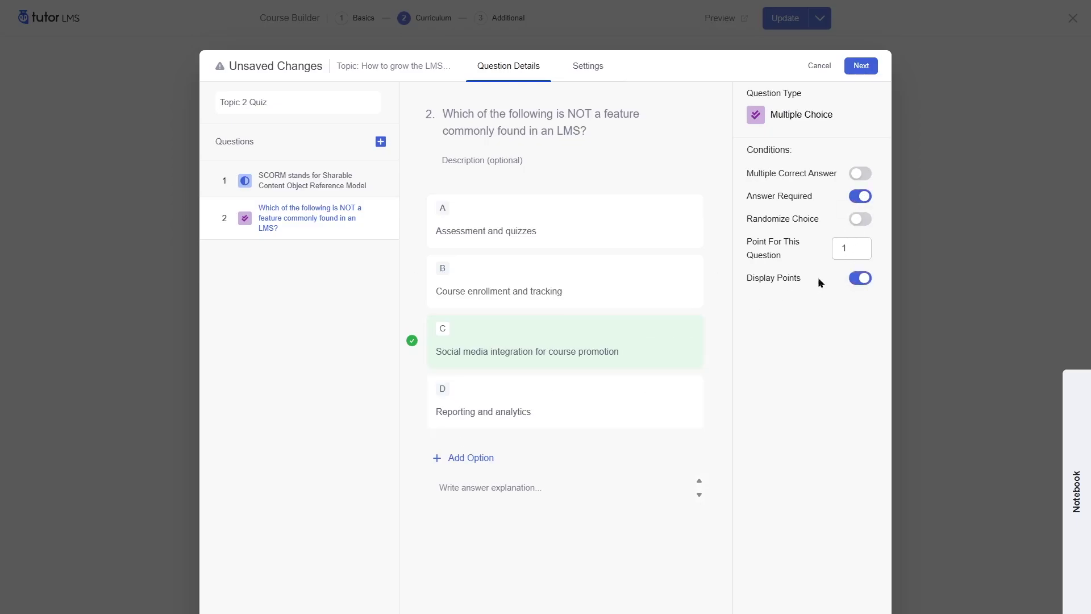
Add an Open Ended/Essay question to the quiz
{"action": "left_click", "coordinate": [381, 143]}
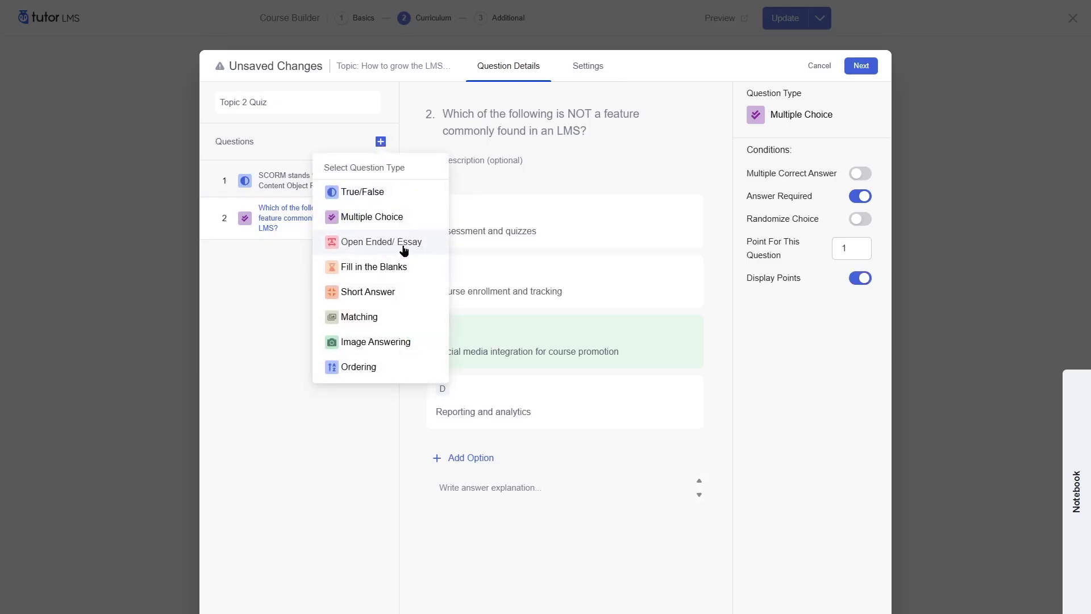
{"action": "left_click", "coordinate": [367, 242]}
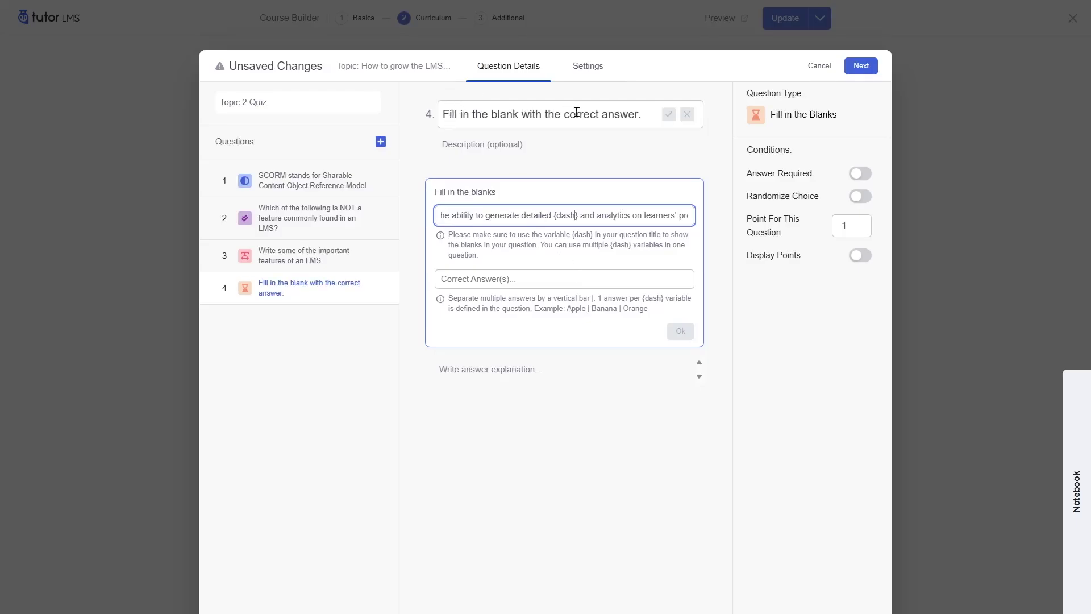
Confirm the title of the Fill in the Blanks question, copy its {dash} variable and enter "reports" as the correct answer
{"action": "left_click", "coordinate": [669, 114]}
{"action": "left_click", "coordinate": [481, 216]}
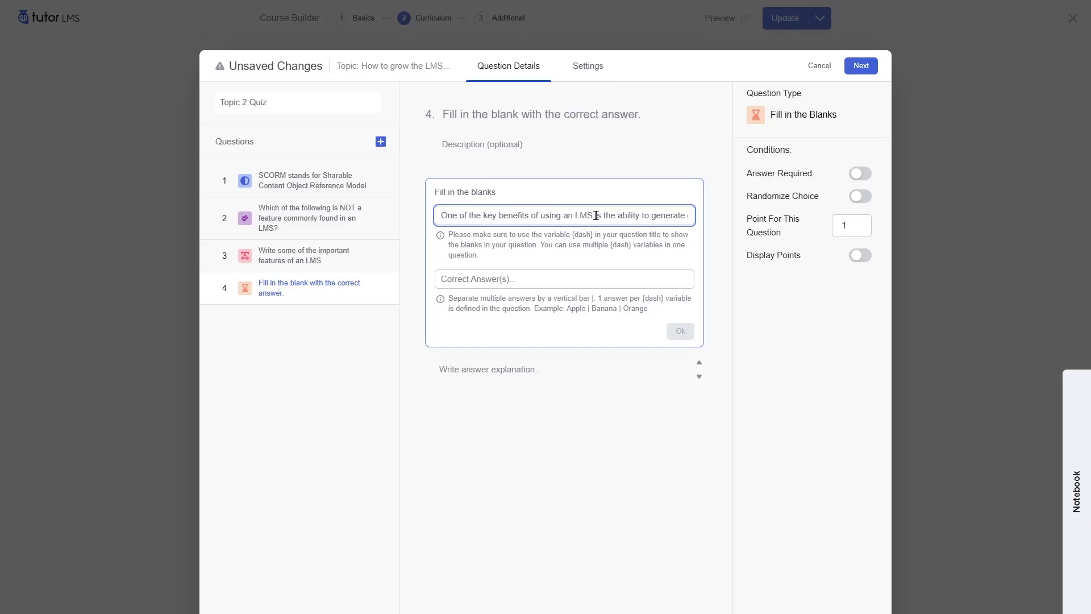
{"action": "left_click_drag", "start_coordinate": [682, 216], "coordinate": [691, 216]}
{"action": "left_click", "coordinate": [528, 215]}
{"action": "left_click_drag", "start_coordinate": [528, 216], "coordinate": [554, 216]}
{"action": "key", "text": "ctrl+c"}
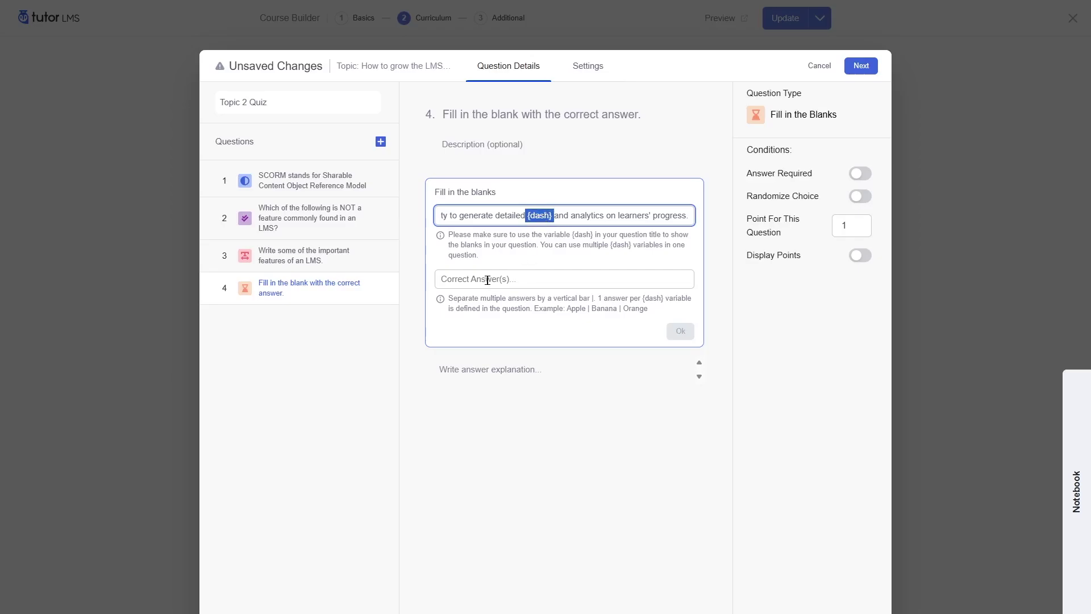
{"action": "left_click", "coordinate": [505, 282]}
{"action": "type", "text": "reports"}
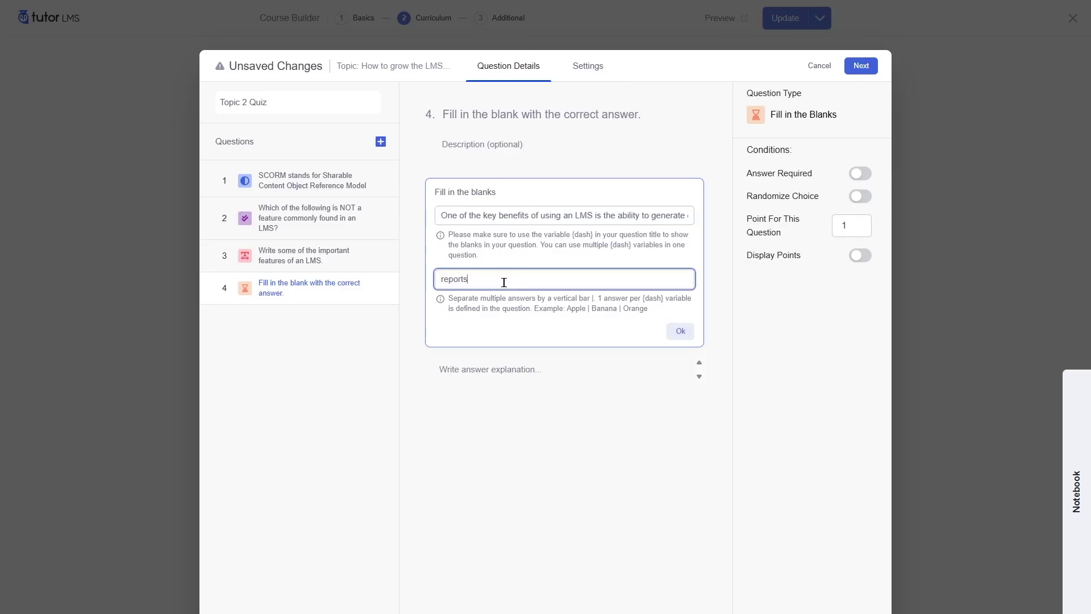
Try replacing the word "analytics" in the fill-in-the-blanks sentence with a second {dash} variable, and undo the replacement
{"action": "triple_click", "coordinate": [547, 216]}
{"action": "left_click", "coordinate": [547, 215]}
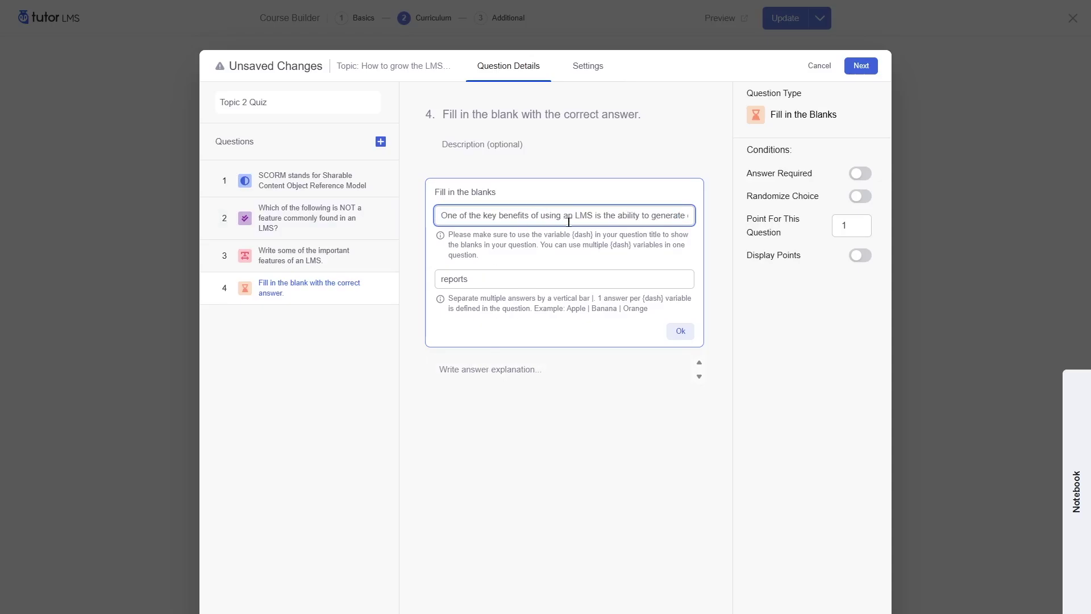
{"action": "left_click_drag", "start_coordinate": [592, 215], "coordinate": [721, 227]}
{"action": "left_click", "coordinate": [593, 215]}
{"action": "left_click_drag", "start_coordinate": [571, 215], "coordinate": [604, 215]}
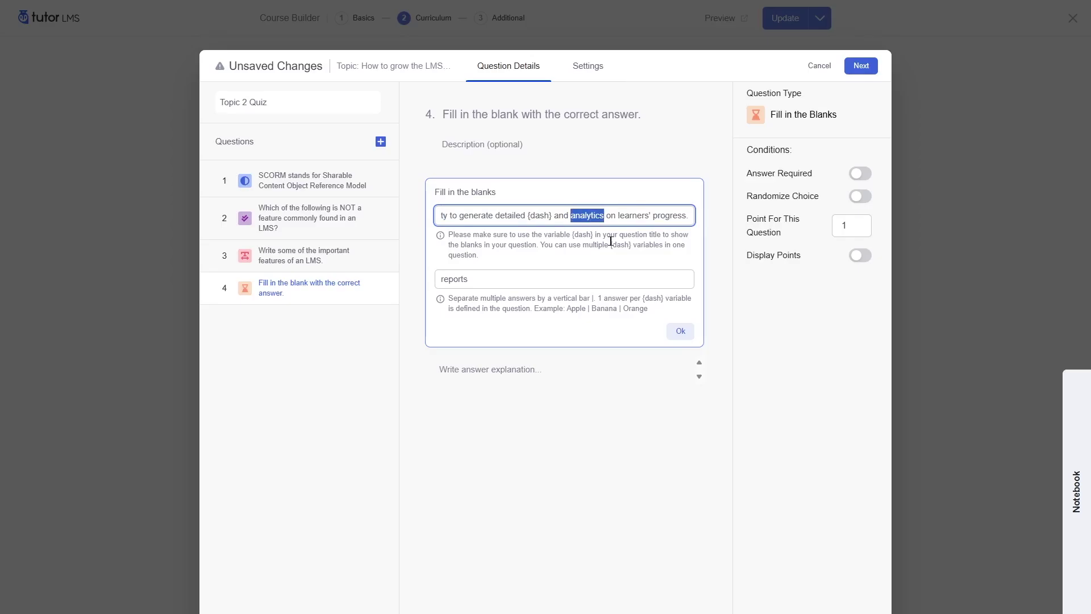
{"action": "key", "text": "ctrl+v"}
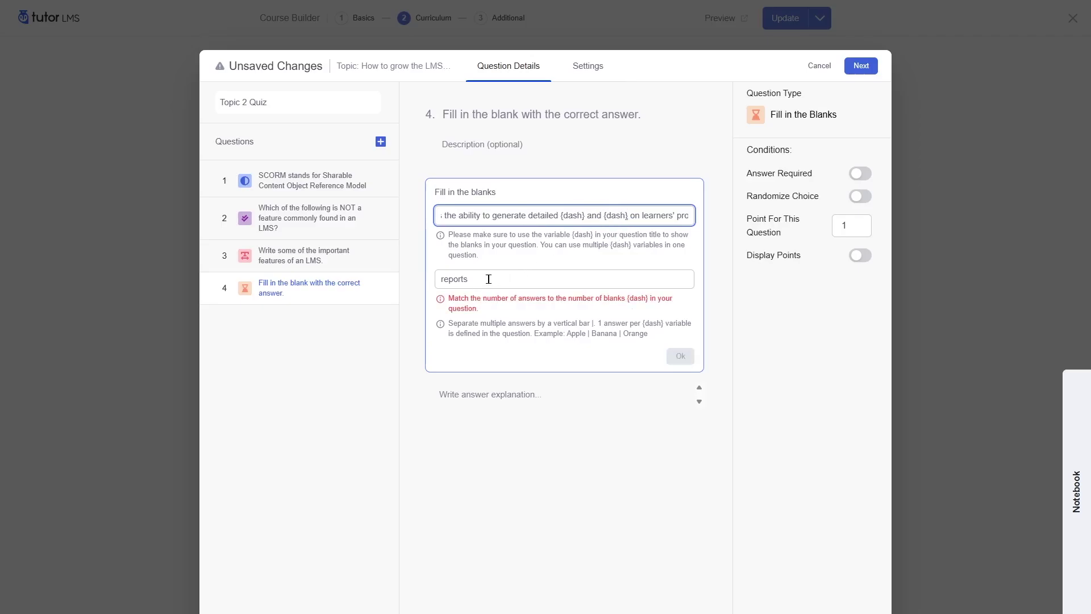
{"action": "key", "text": "ctrl+z"}
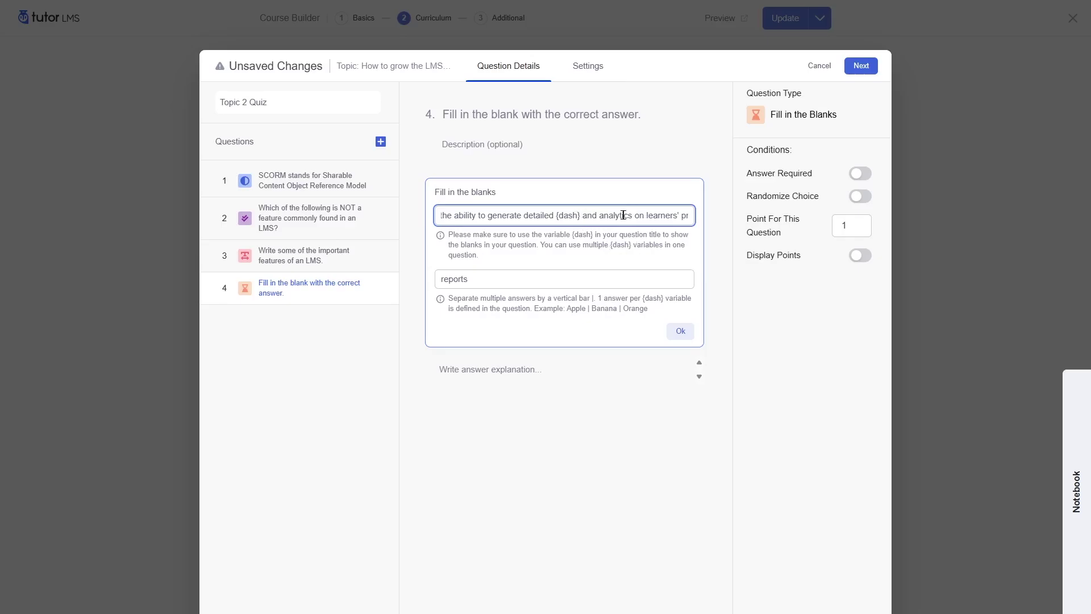
Save the fill-in-the-blanks sentence with its single {dash} blank and the answer "reports"
{"action": "left_click", "coordinate": [680, 332]}
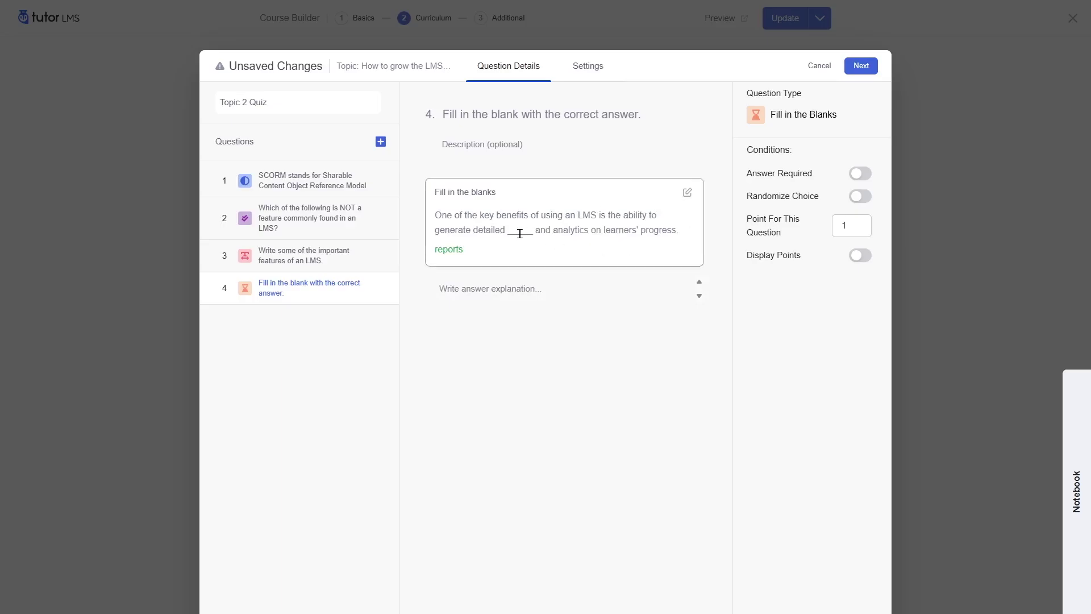
Replace the word "analytics" in the fill-in-the-blanks sentence with a second {dash} variable and set the answers to "reports | analytics"
{"action": "left_click", "coordinate": [688, 194]}
{"action": "left_click", "coordinate": [614, 216]}
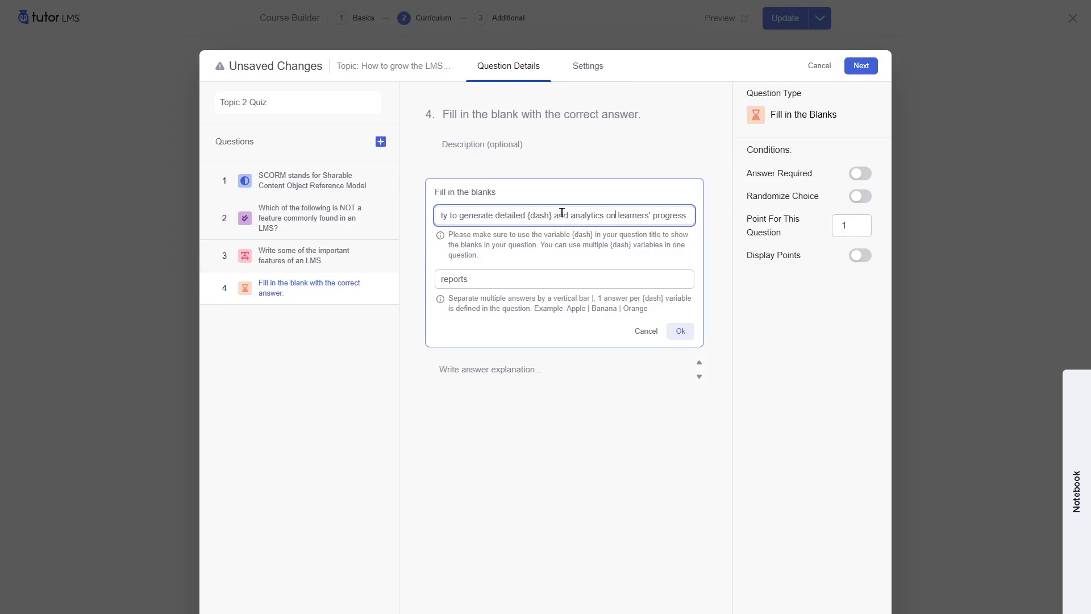
{"action": "left_click_drag", "start_coordinate": [570, 215], "coordinate": [604, 216]}
{"action": "key", "text": "ctrl+v"}
{"action": "left_click", "coordinate": [547, 283]}
{"action": "type", "text": "| analytics"}
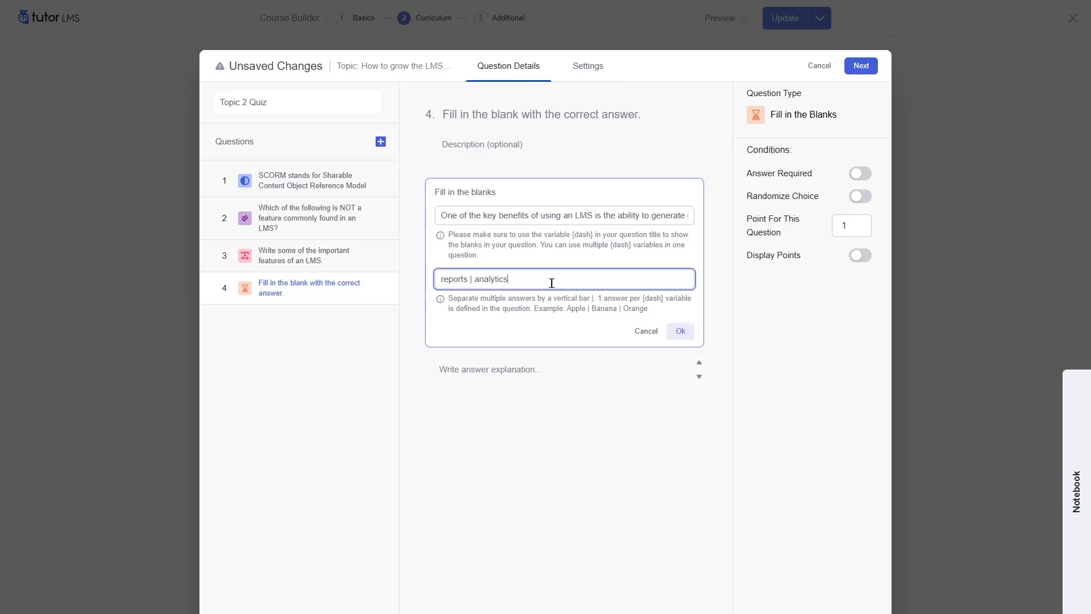
{"action": "left_click", "coordinate": [685, 334]}
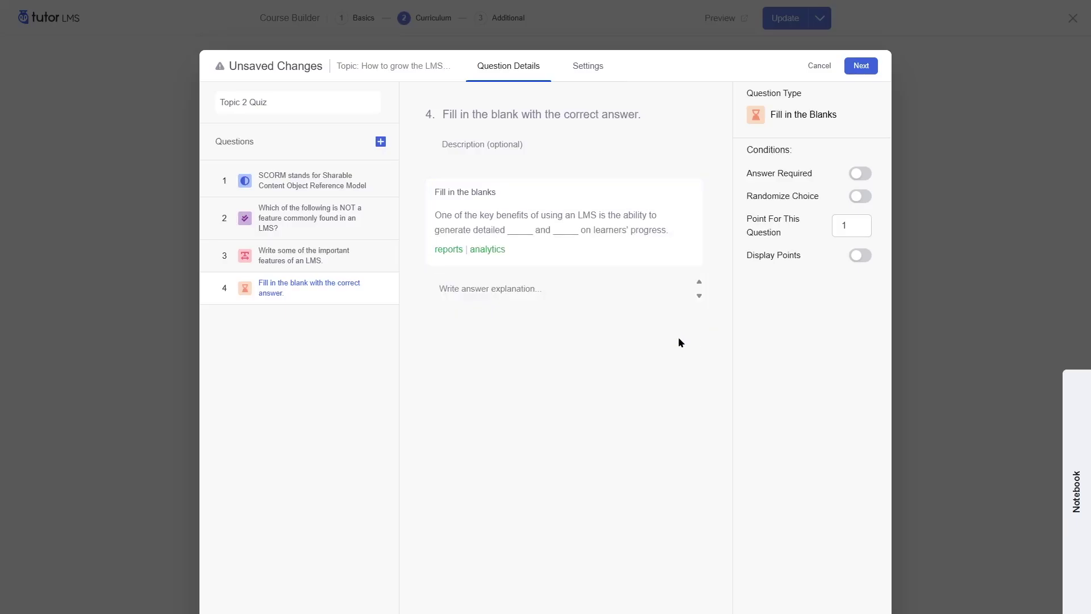
Restore the word "analytics" in place of the second blank and reduce the correct answers to "reports"
{"action": "mouse_move", "coordinate": [519, 233]}
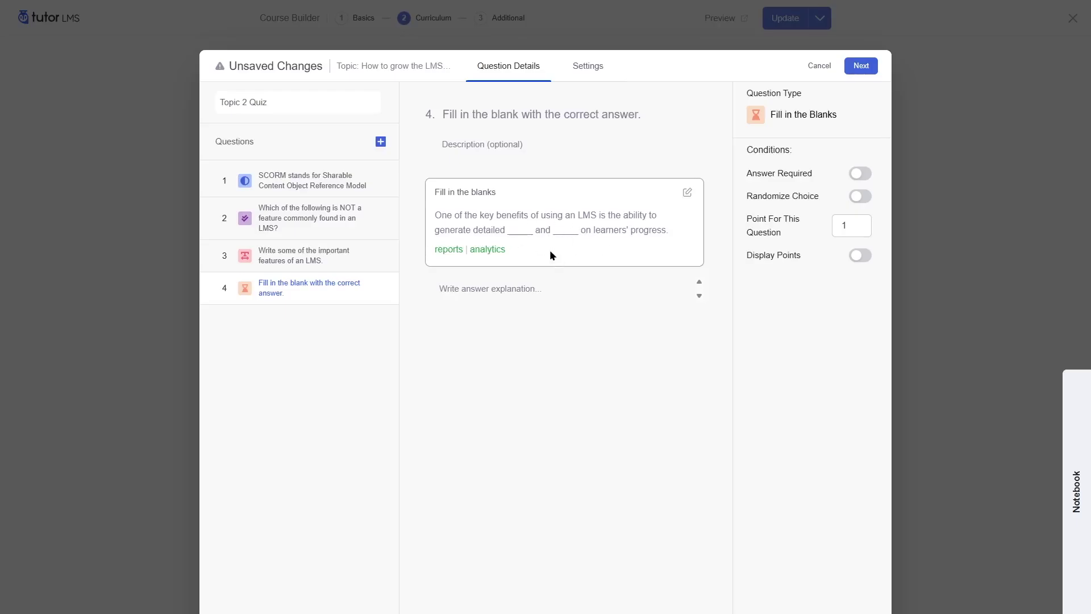
{"action": "left_click", "coordinate": [687, 194]}
{"action": "double_click", "coordinate": [596, 215]}
{"action": "type", "text": "analytics on learners' p"}
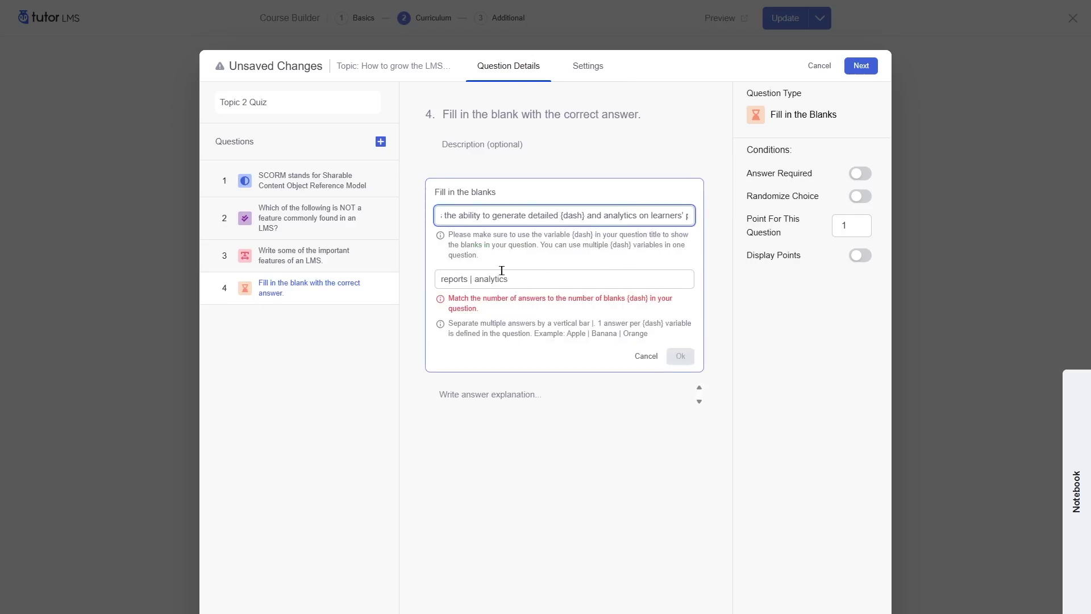
{"action": "left_click_drag", "start_coordinate": [527, 279], "coordinate": [467, 279]}
{"action": "key", "text": "BackSpace"}
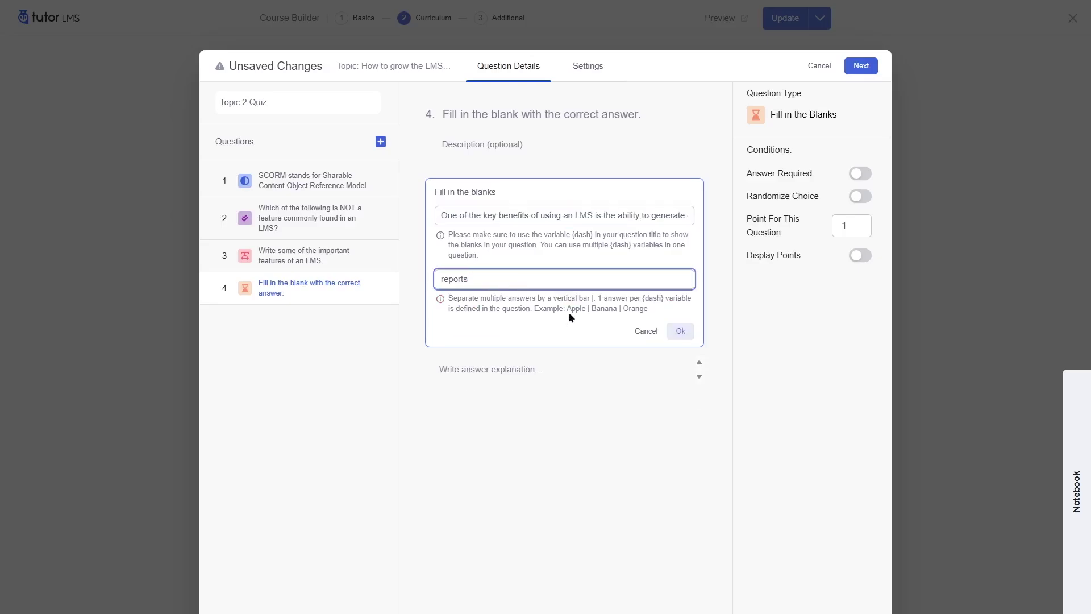
{"action": "left_click", "coordinate": [685, 331]}
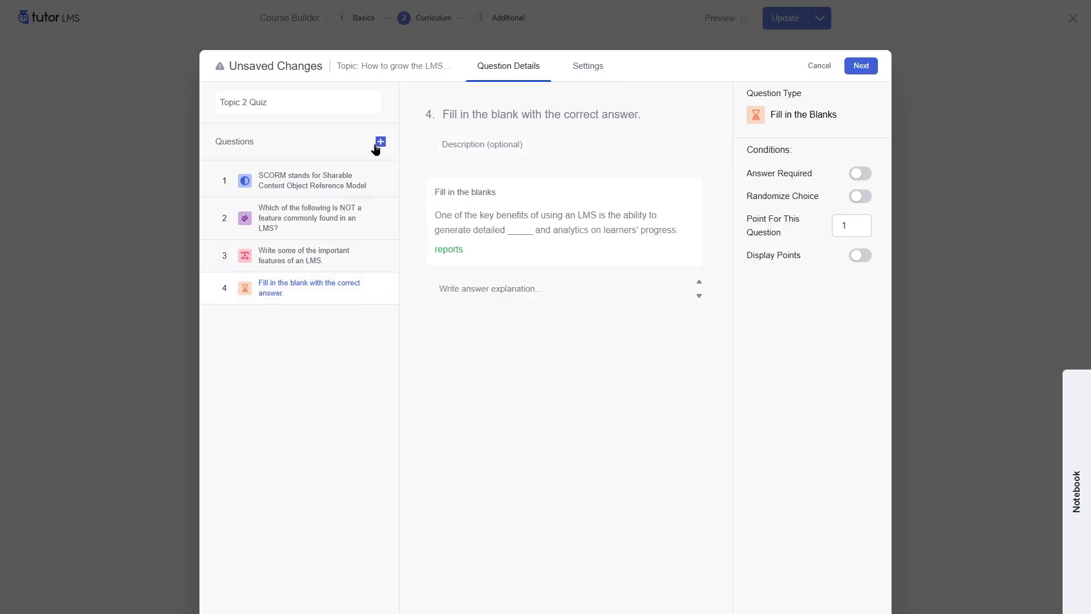
Add a Short Answer question to the quiz and enable its Answer Required and Display Points conditions
{"action": "left_click", "coordinate": [380, 141]}
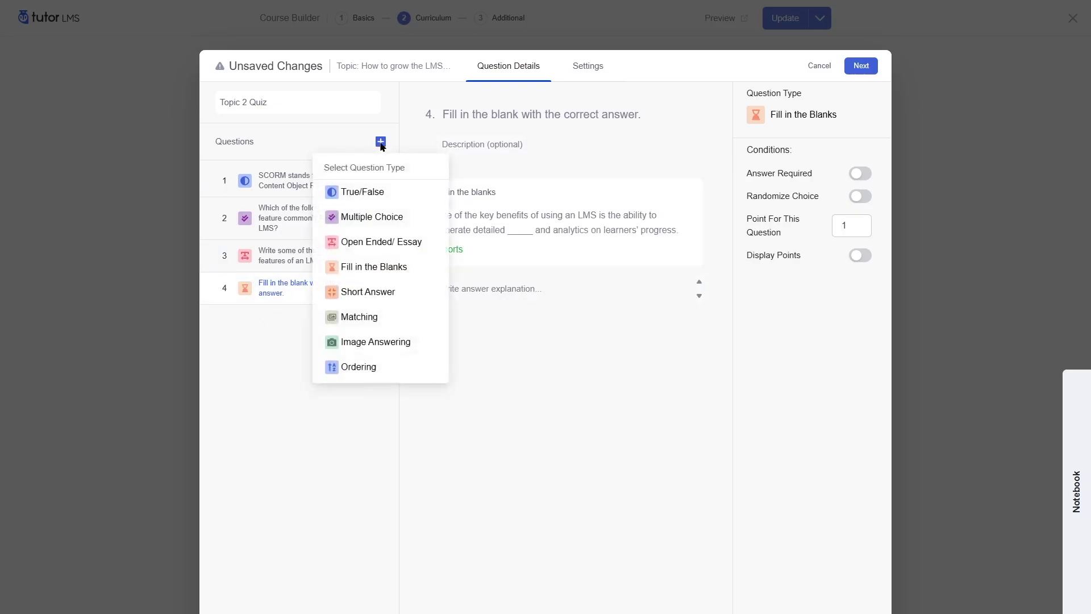
{"action": "left_click", "coordinate": [380, 297]}
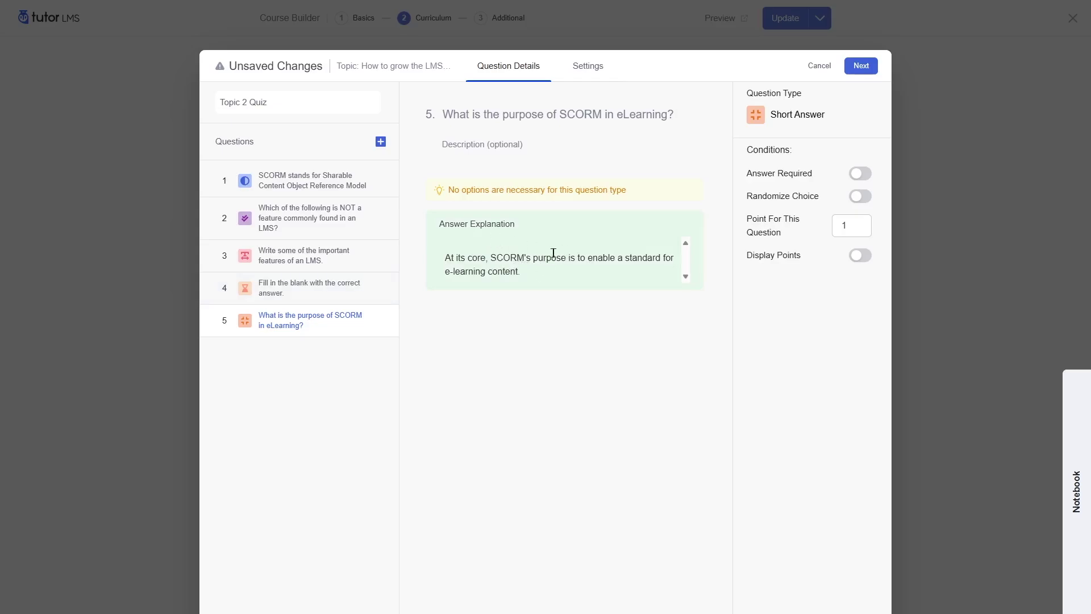
{"action": "left_click", "coordinate": [859, 173]}
{"action": "left_click", "coordinate": [855, 257]}
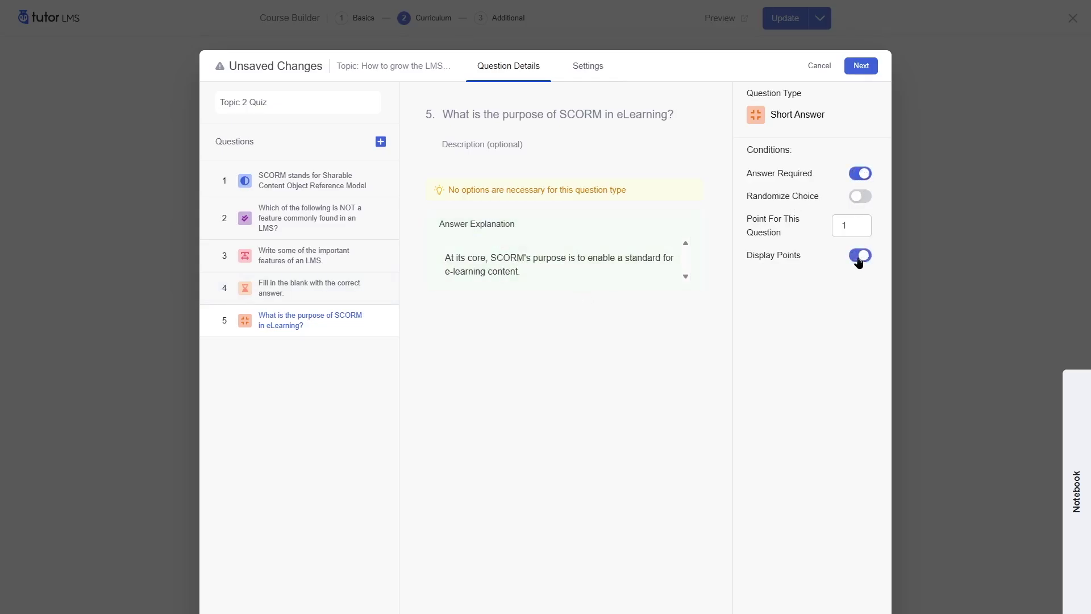
Enable Answer Required and Display Points for the Fill in the Blanks question, and return to the Short Answer question
{"action": "left_click", "coordinate": [290, 298]}
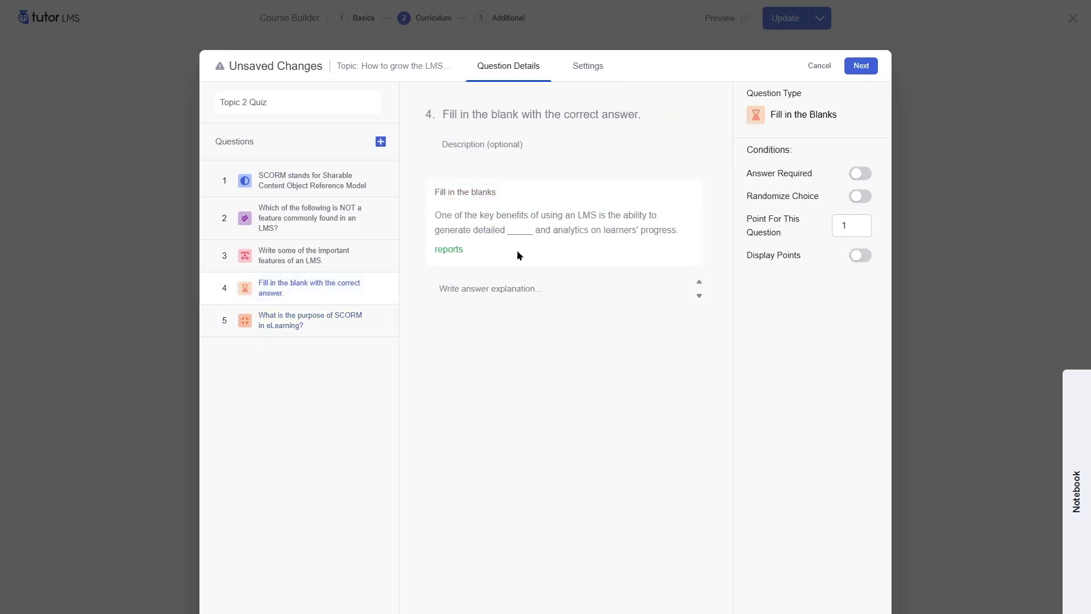
{"action": "left_click", "coordinate": [858, 173]}
{"action": "left_click", "coordinate": [860, 261]}
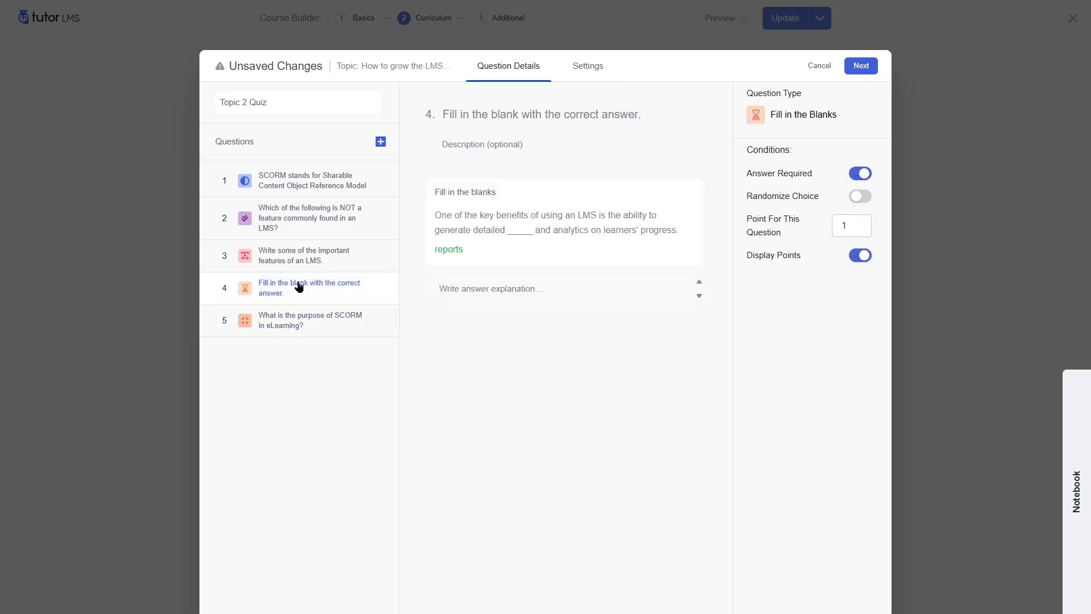
{"action": "left_click", "coordinate": [307, 321]}
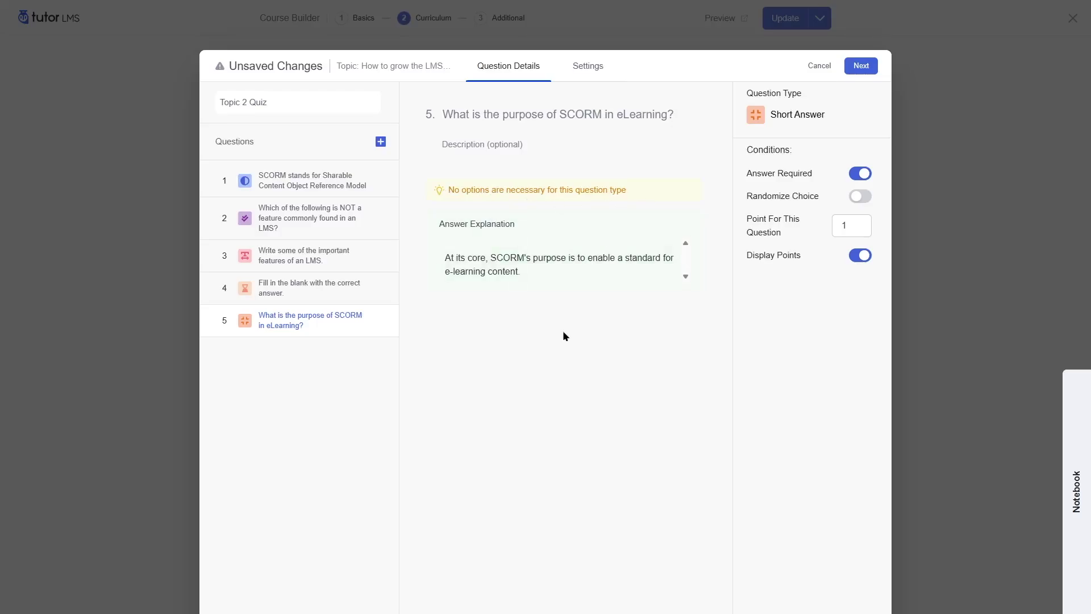
Add a Matching question to the quiz
{"action": "left_click", "coordinate": [382, 143]}
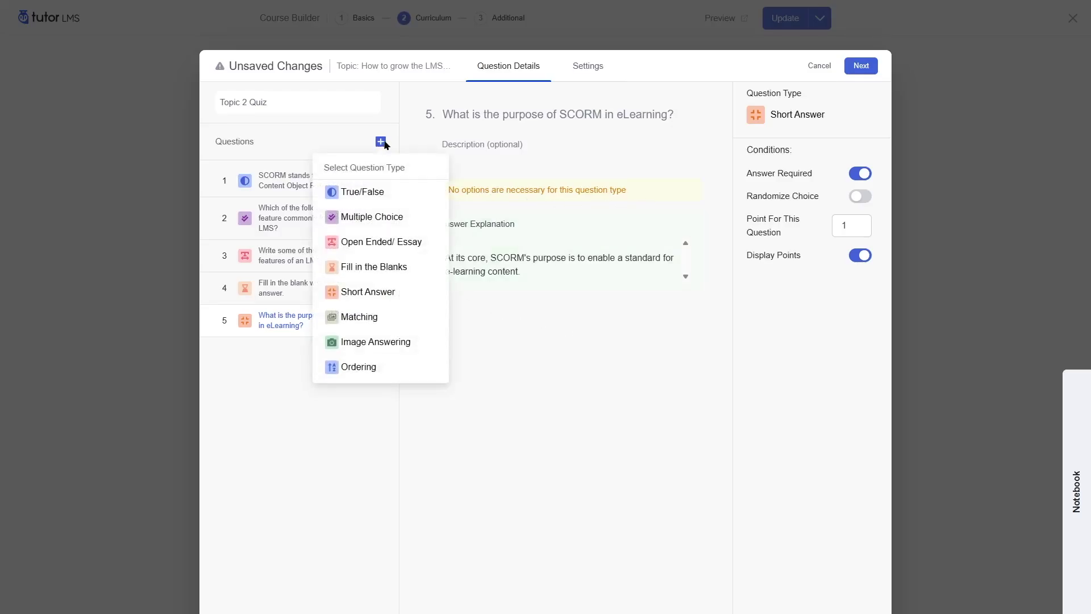
{"action": "left_click", "coordinate": [364, 318]}
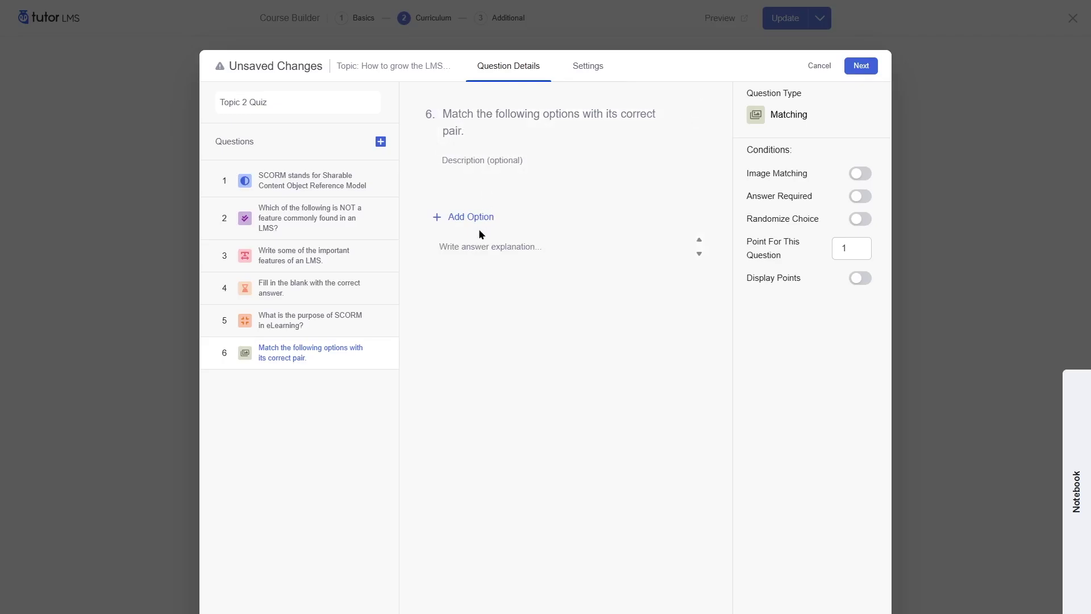
Add an option pairing "Apple" with "iPhone" to the Matching question and enable Answer Required
{"action": "left_click", "coordinate": [450, 220]}
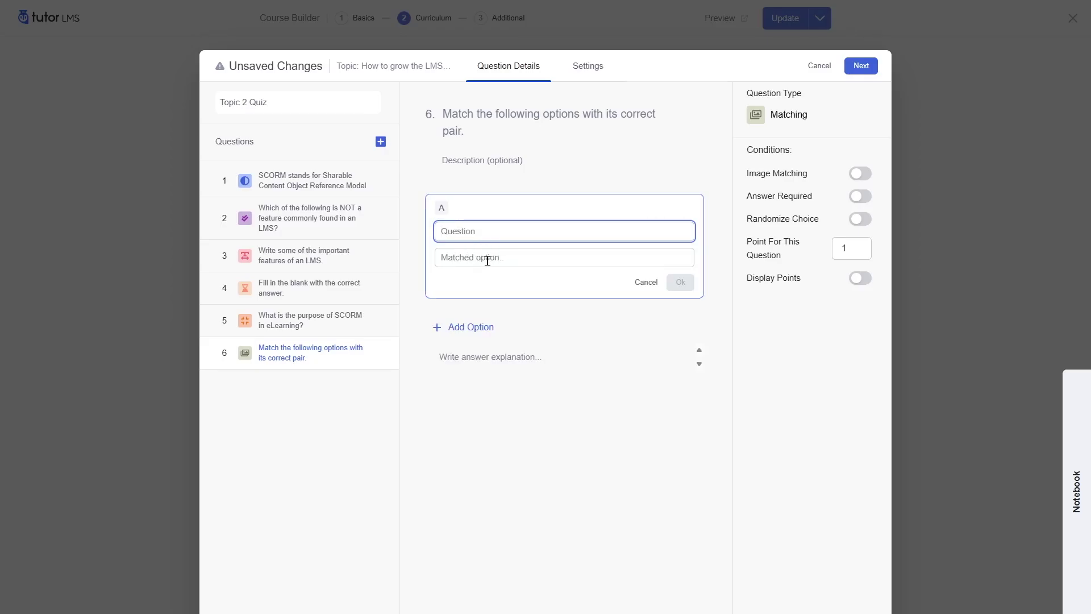
{"action": "type", "text": "Apple"}
{"action": "key", "text": "Tab"}
{"action": "type", "text": "iPhone"}
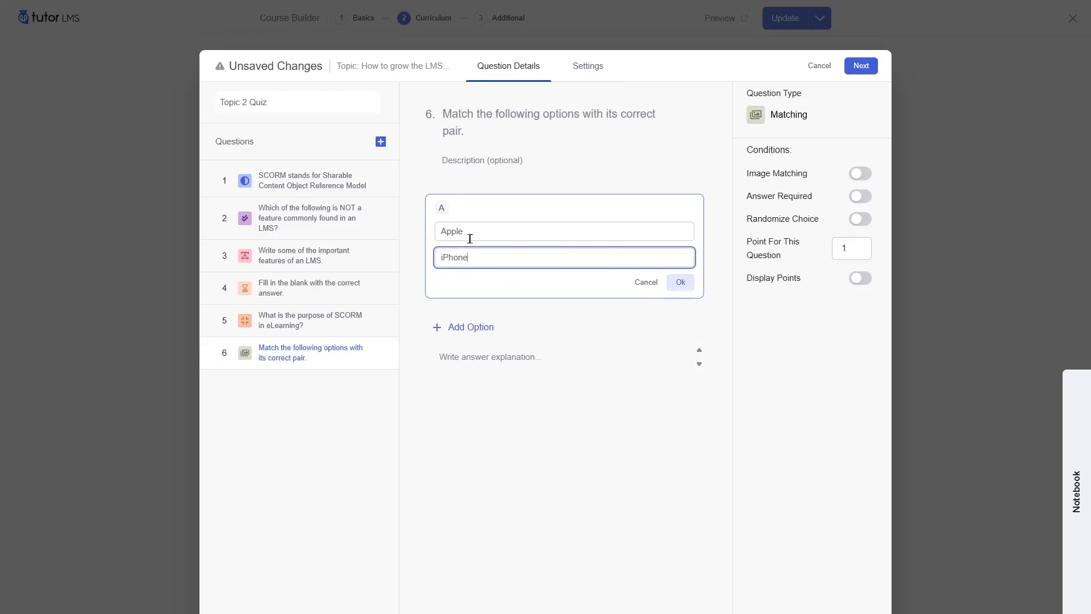
{"action": "left_click", "coordinate": [681, 282]}
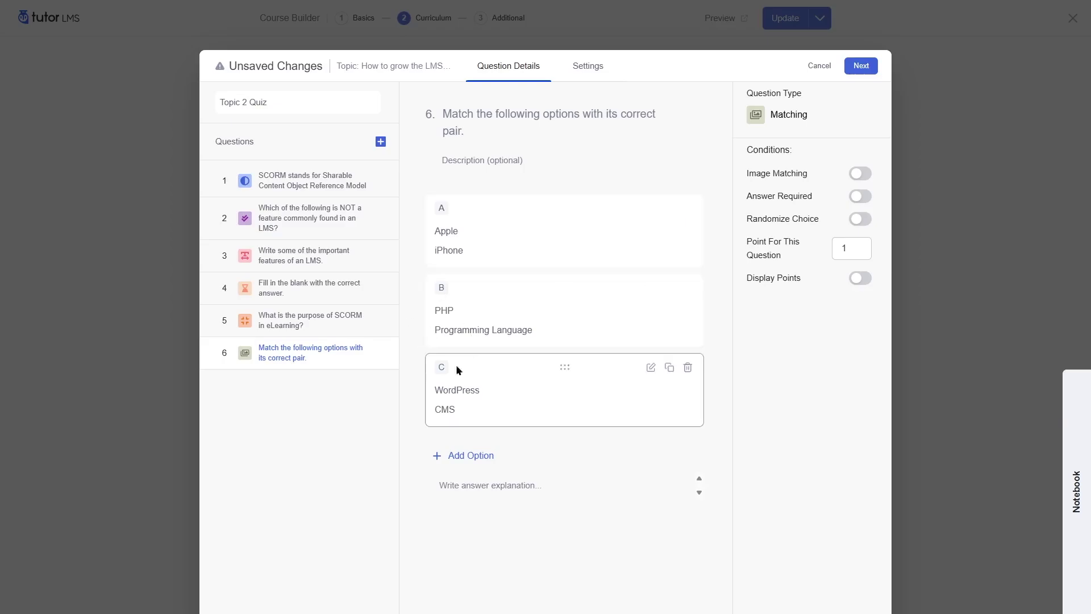
{"action": "left_click", "coordinate": [850, 197]}
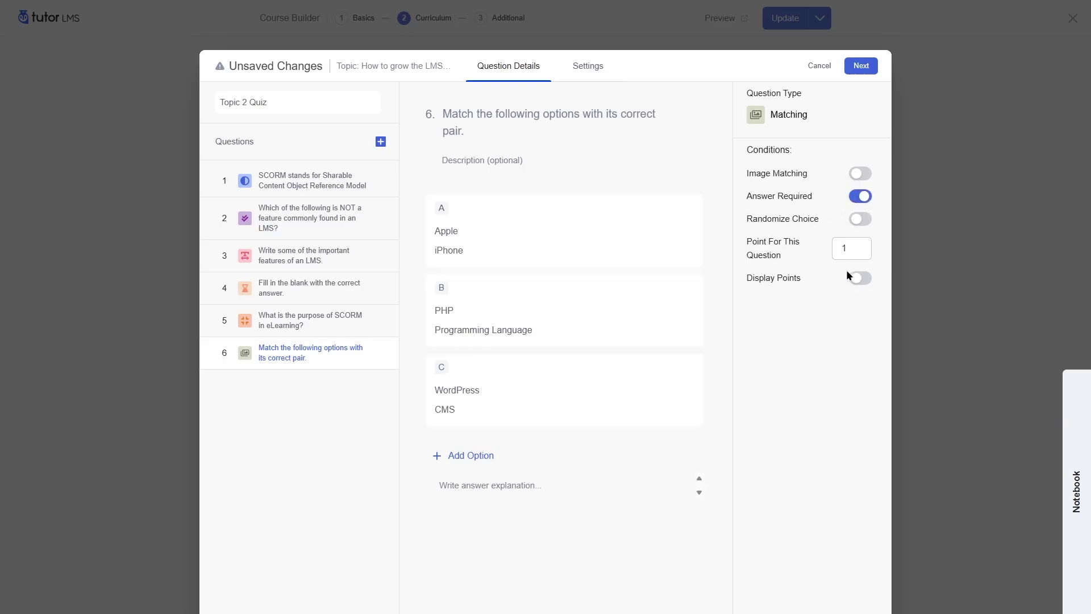
Add an Image Answering question to the quiz and create its first answer option
{"action": "left_click", "coordinate": [381, 142]}
{"action": "left_click", "coordinate": [366, 343]}
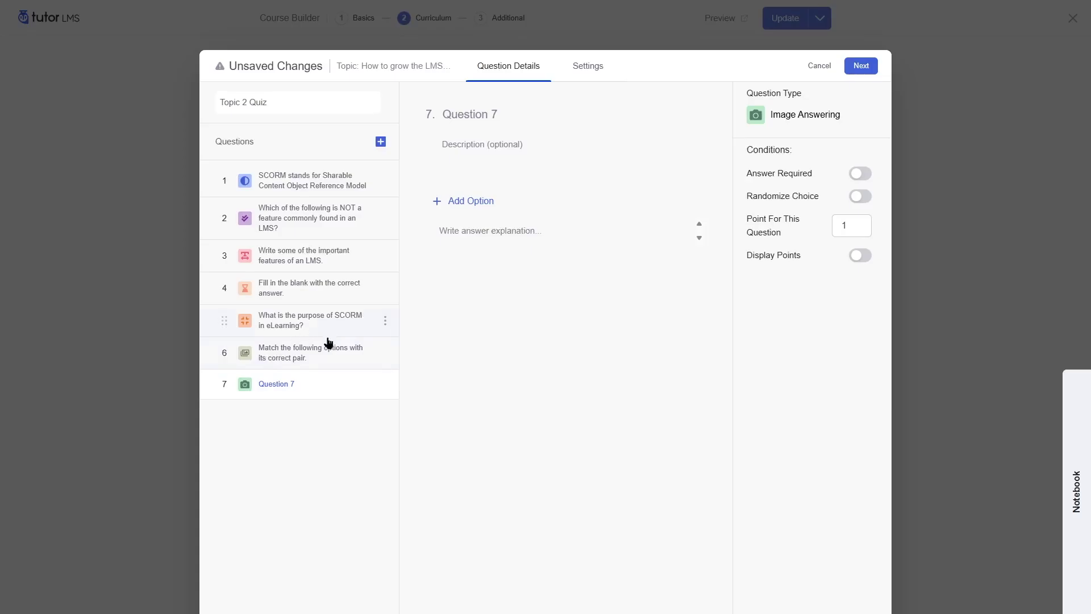
{"action": "left_click", "coordinate": [450, 203]}
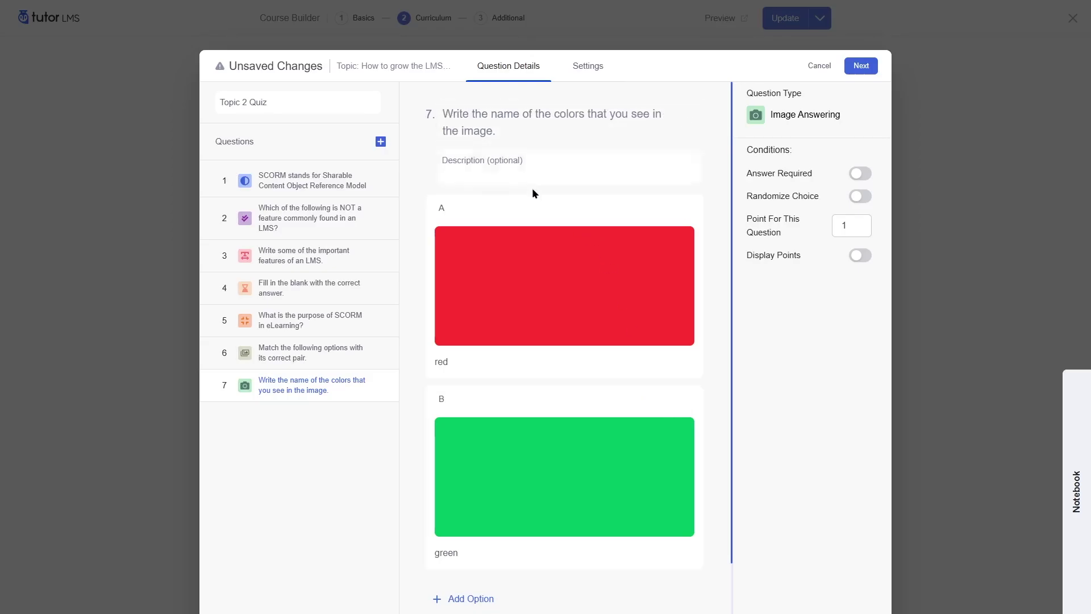
Add a third option to the Image Answering question using blue-color.png from the media library, with the answer "blue"
{"action": "scroll", "coordinate": [532, 189], "scroll_direction": "down", "scroll_amount": 1}
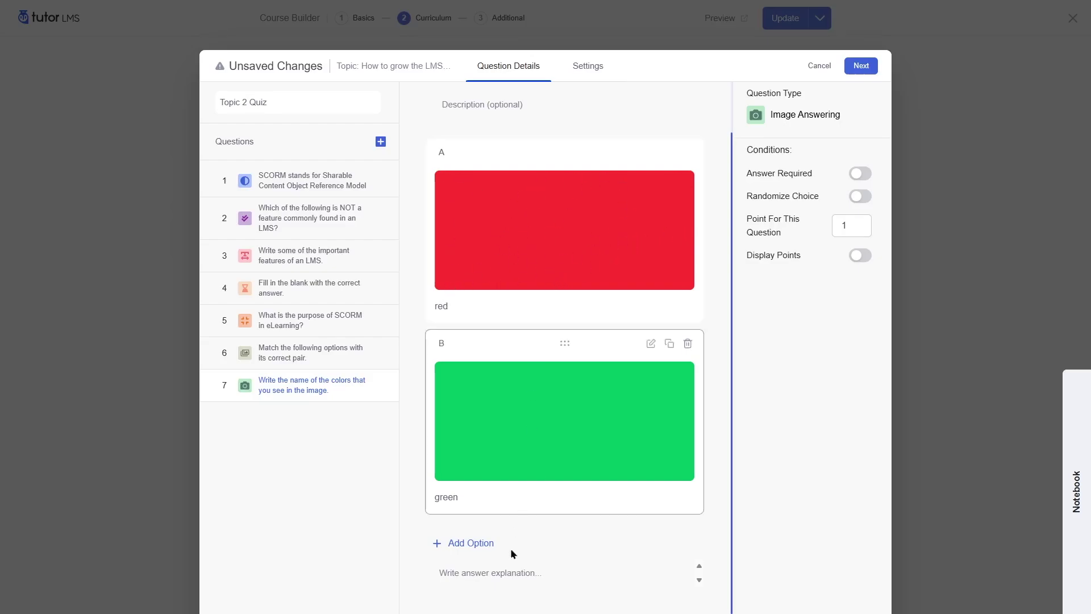
{"action": "left_click", "coordinate": [473, 547]}
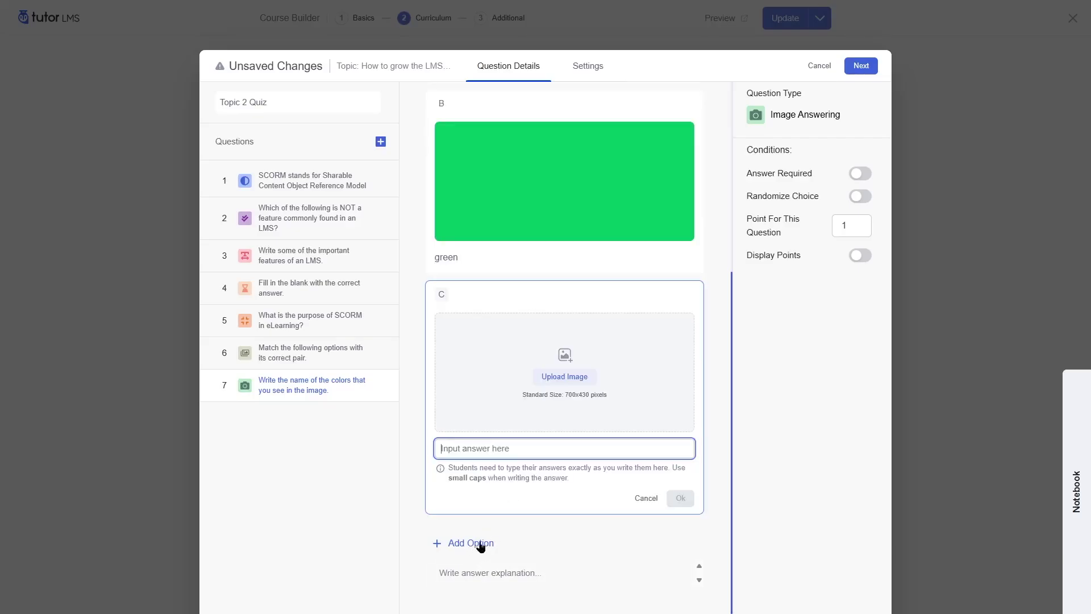
{"action": "left_click", "coordinate": [565, 377]}
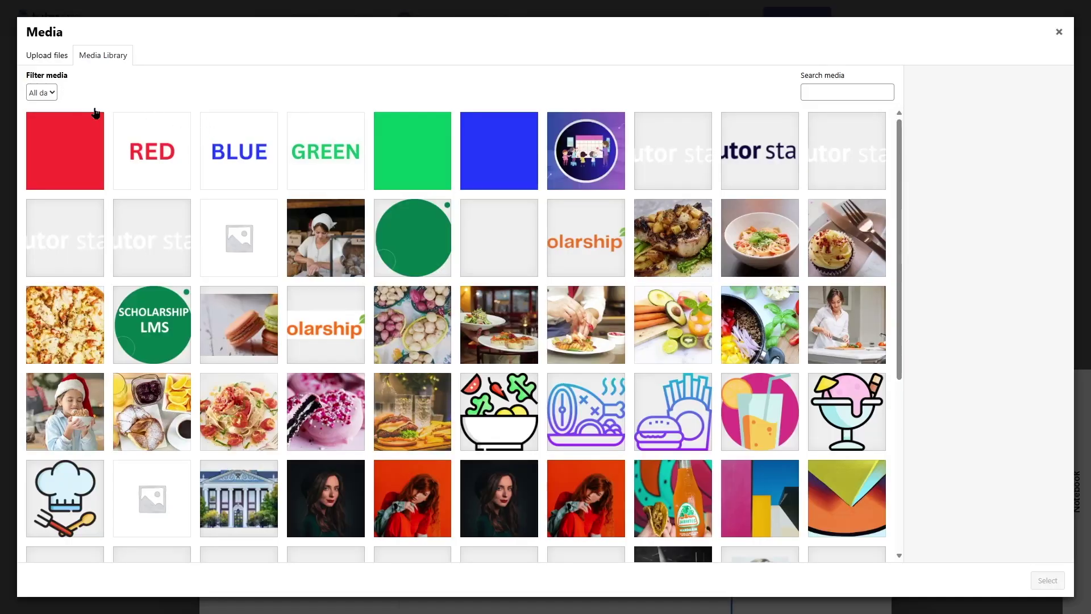
{"action": "left_click", "coordinate": [56, 56]}
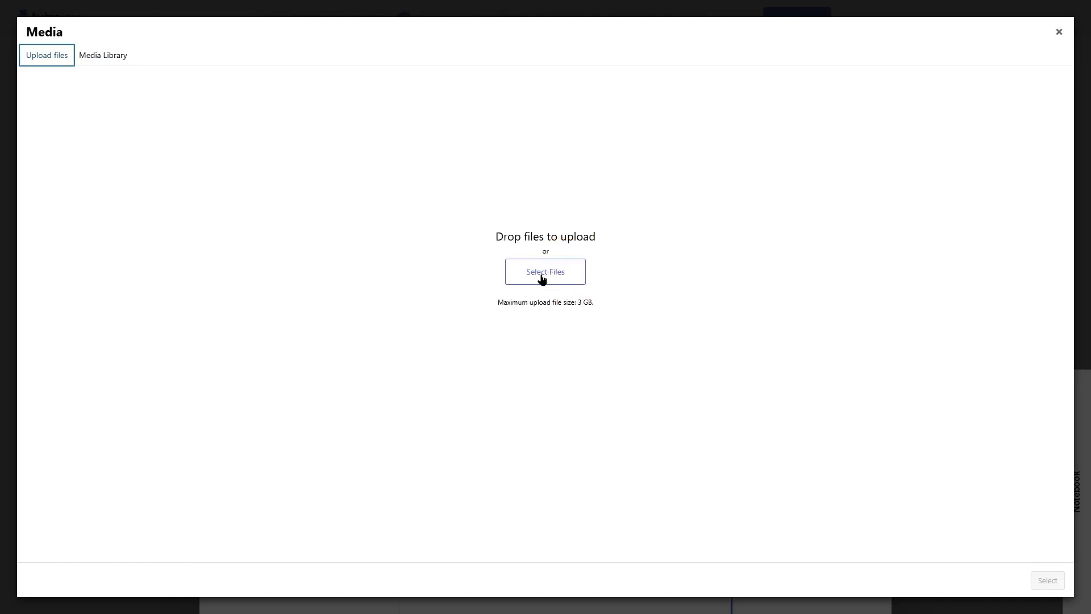
{"action": "left_click", "coordinate": [117, 62]}
{"action": "left_click", "coordinate": [499, 151]}
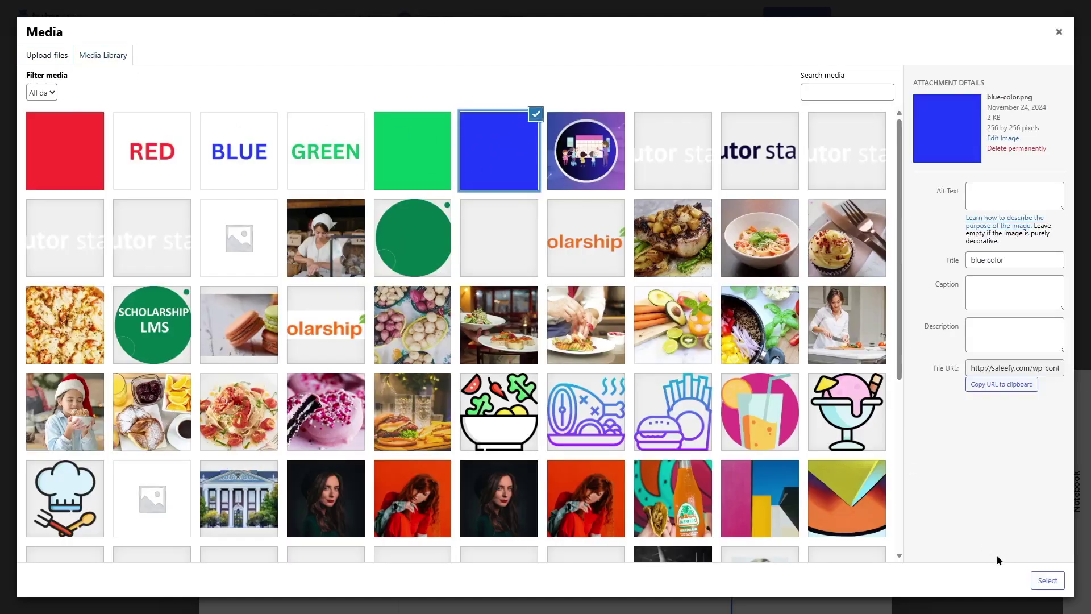
{"action": "left_click", "coordinate": [1050, 582]}
{"action": "left_click", "coordinate": [583, 450]}
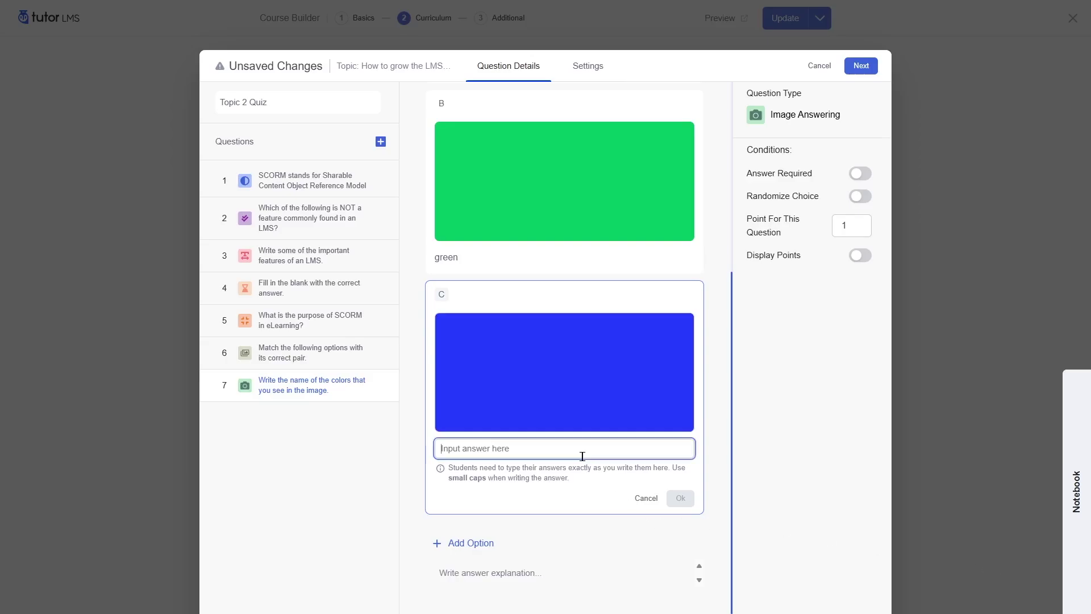
{"action": "type", "text": "blue"}
{"action": "left_click", "coordinate": [680, 498]}
Enable Answer Required and Display Points for the Image Answering question
{"action": "scroll", "coordinate": [679, 499], "scroll_direction": "up", "scroll_amount": 5}
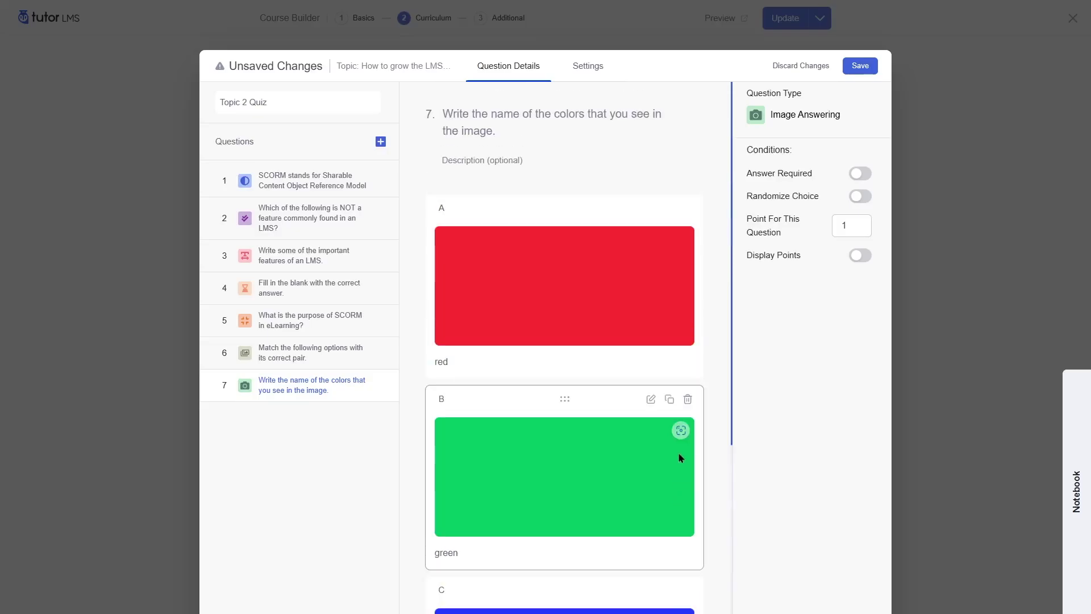
{"action": "left_click", "coordinate": [861, 174]}
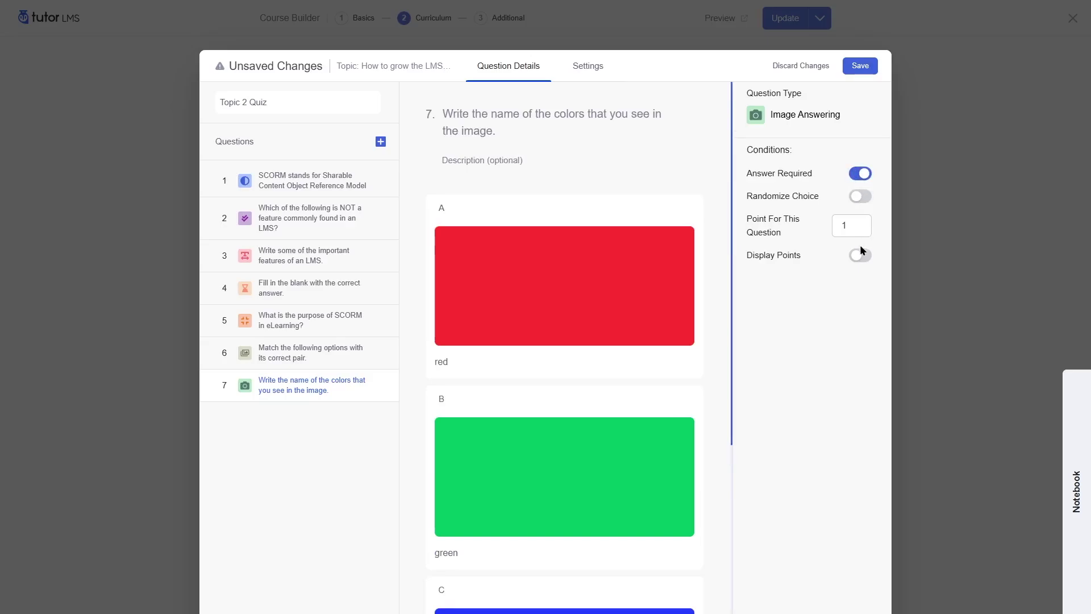
{"action": "left_click", "coordinate": [860, 256]}
Add an Ordering question to the quiz
{"action": "left_click", "coordinate": [382, 143]}
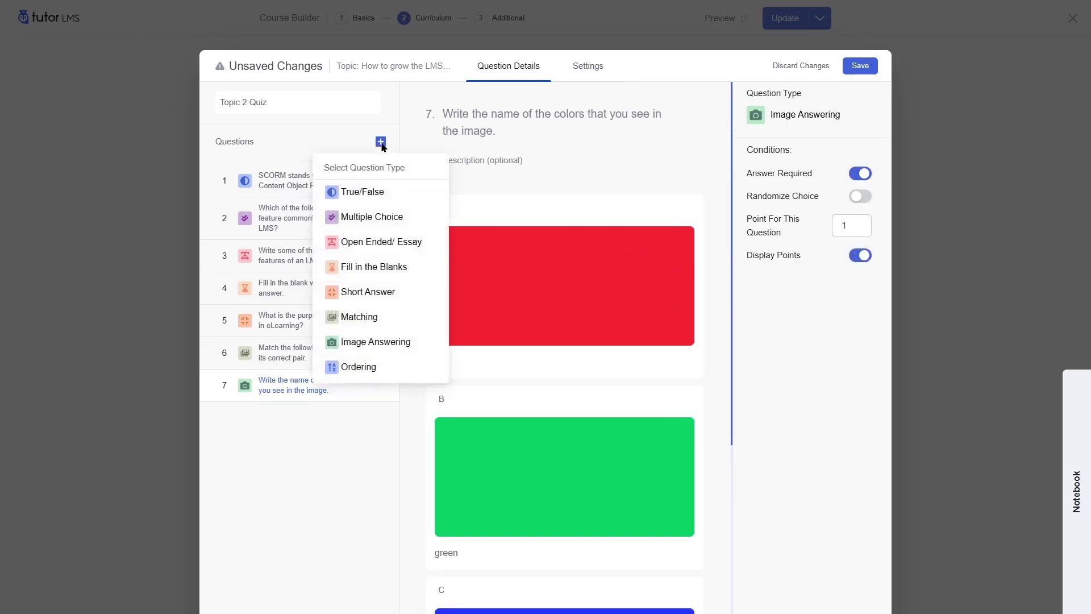
{"action": "left_click", "coordinate": [354, 369]}
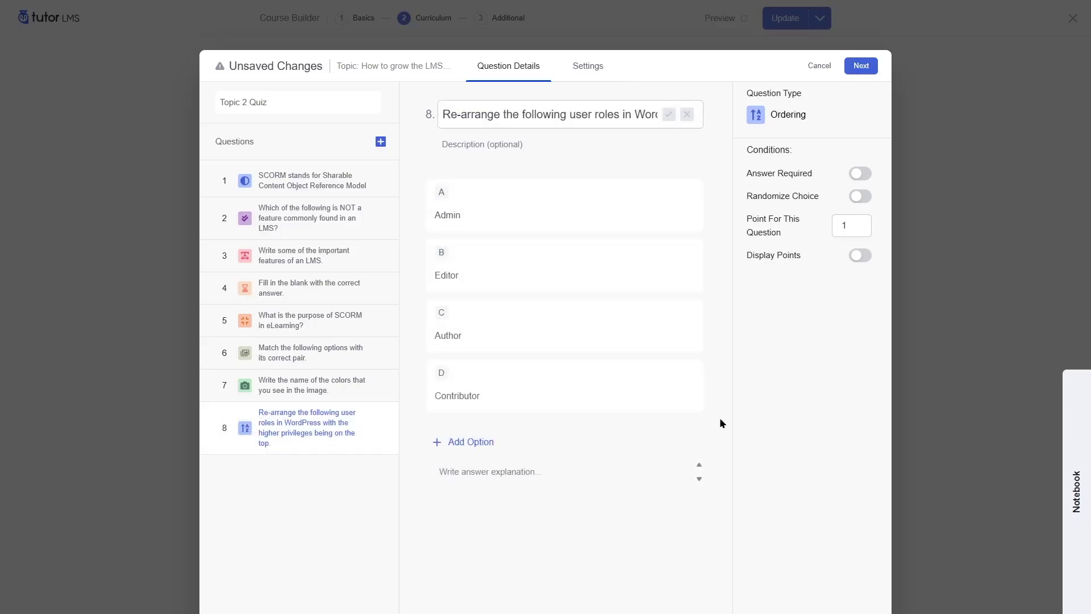
Read through the full title of the Ordering question about WordPress user roles to its end
{"action": "left_click", "coordinate": [523, 112]}
{"action": "left_click", "coordinate": [592, 114]}
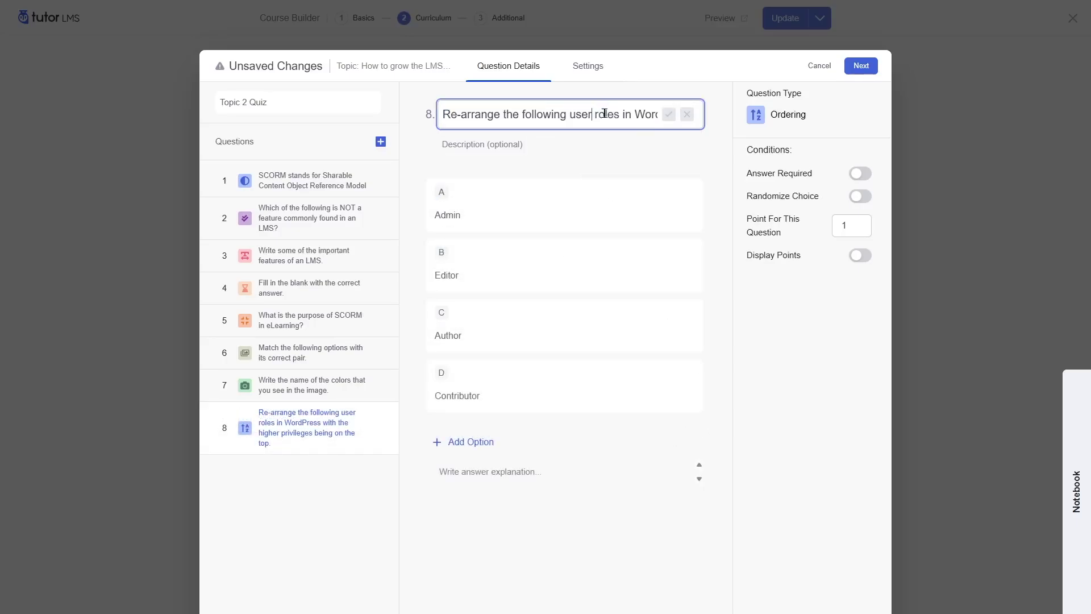
{"action": "key", "text": "Right"}
{"action": "key", "text": "Right"}
{"action": "key", "text": "Right"}
{"action": "key", "text": "Right"}
{"action": "key", "text": "Right"}
{"action": "key", "text": "Right"}
{"action": "key", "text": "Right"}
{"action": "key", "text": "Right"}
{"action": "key", "text": "Right"}
{"action": "key", "text": "Right"}
{"action": "key", "text": "Right"}
{"action": "key", "text": "Right"}
{"action": "key", "text": "Right"}
{"action": "key", "text": "Right"}
{"action": "key", "text": "Right"}
{"action": "key", "text": "Right"}
{"action": "key", "text": "Right"}
{"action": "key", "text": "Right"}
{"action": "key", "text": "Right"}
{"action": "key", "text": "Right"}
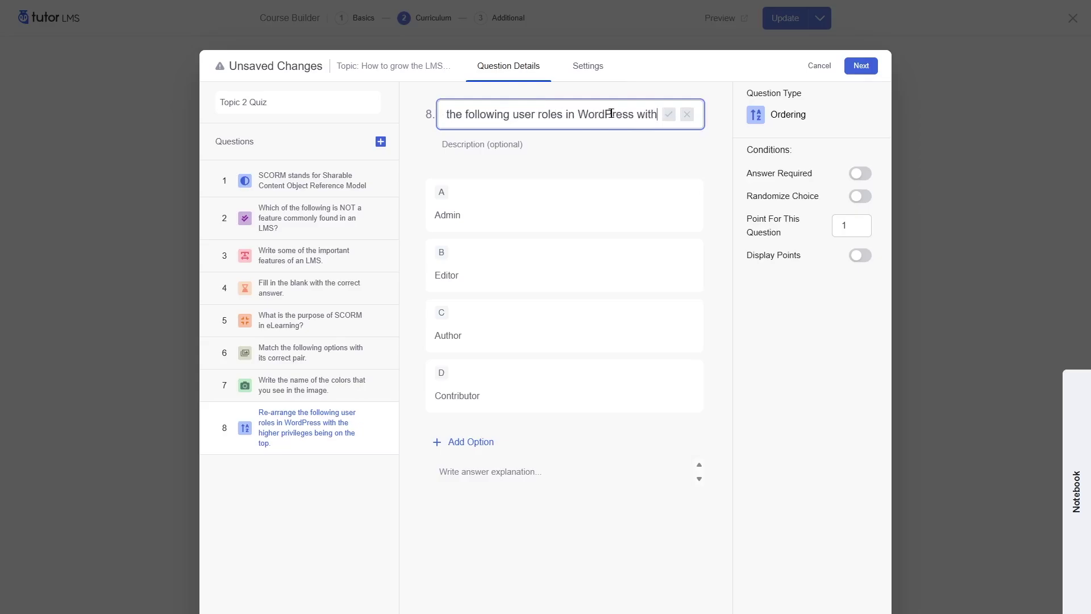
{"action": "key", "text": "Right"}
{"action": "key", "text": "Right"}
{"action": "key", "text": "Right"}
{"action": "key", "text": "Right"}
{"action": "key", "text": "Right"}
{"action": "key", "text": "Right"}
{"action": "key", "text": "Right"}
{"action": "key", "text": "Right"}
{"action": "key", "text": "Right"}
{"action": "key", "text": "Right"}
{"action": "key", "text": "Right"}
{"action": "key", "text": "Right"}
{"action": "key", "text": "Right"}
{"action": "key", "text": "Right"}
{"action": "key", "text": "Right"}
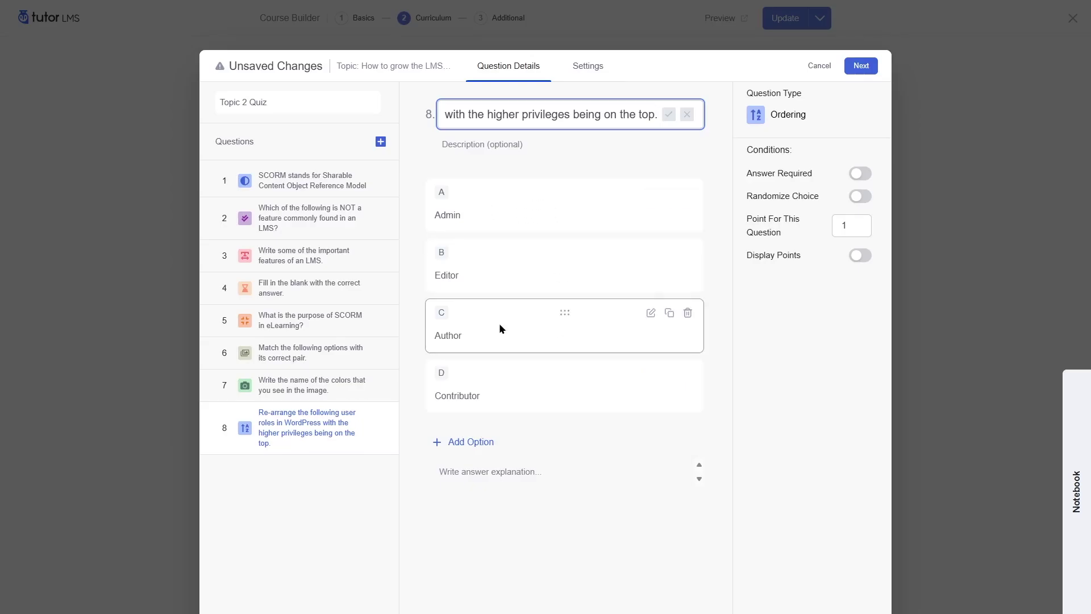
Enable Answer Required and Display Points for the Ordering question
{"action": "mouse_move", "coordinate": [569, 373]}
{"action": "left_mouse_down"}
{"action": "mouse_move", "coordinate": [569, 323]}
{"action": "mouse_move", "coordinate": [574, 370]}
{"action": "left_mouse_up"}
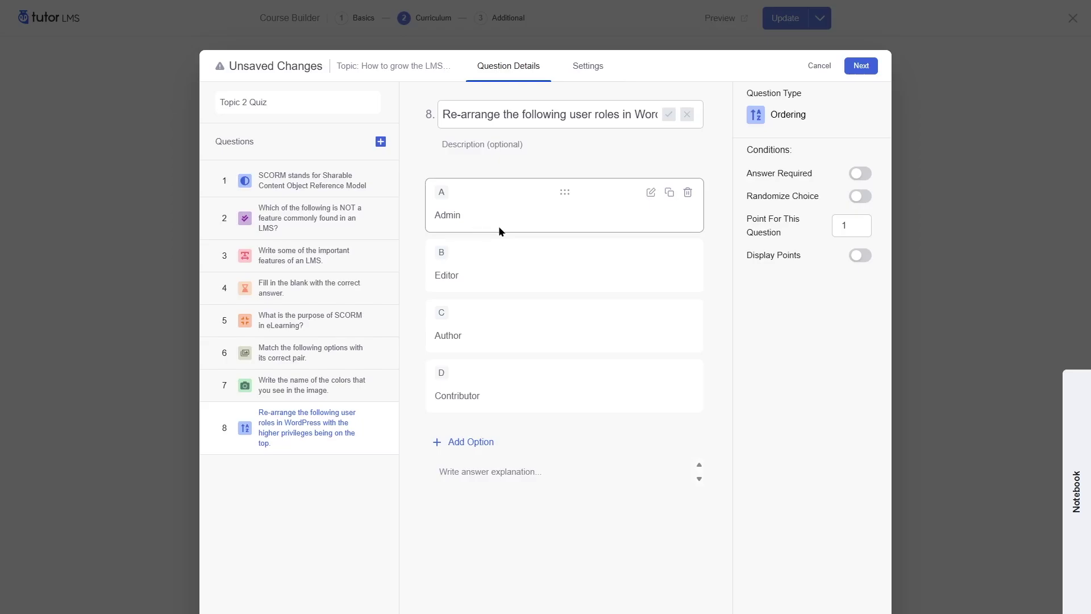
{"action": "left_click", "coordinate": [860, 173]}
{"action": "left_click", "coordinate": [861, 255]}
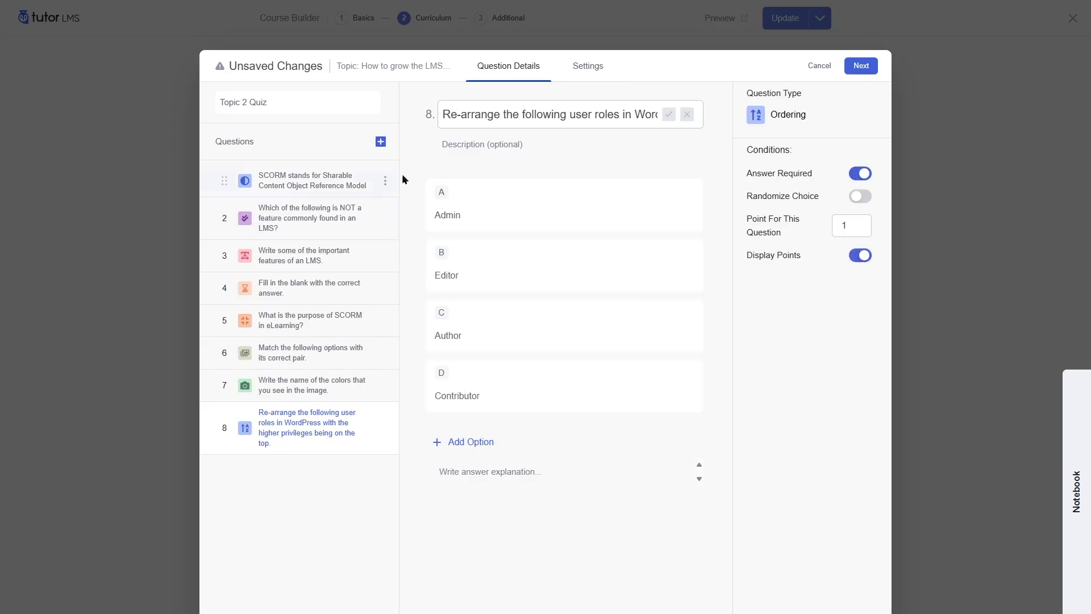
Open the quiz settings and examine the time limit, its available time units and the Hide Quiz Time option
{"action": "left_click", "coordinate": [862, 66]}
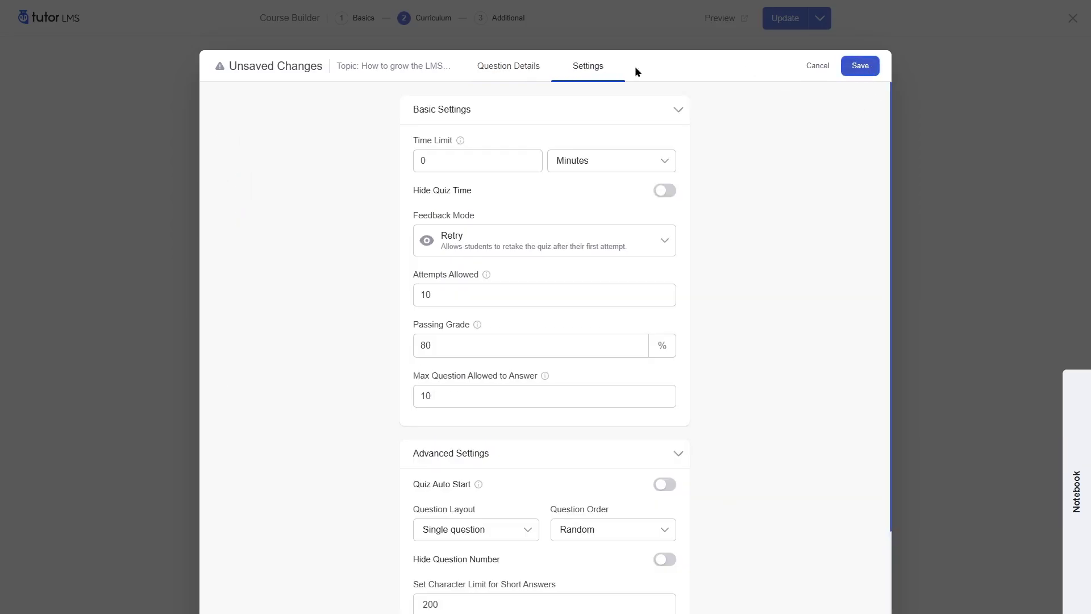
{"action": "scroll", "coordinate": [505, 234], "scroll_direction": "down", "scroll_amount": 2}
{"action": "scroll", "coordinate": [504, 234], "scroll_direction": "up", "scroll_amount": 2}
{"action": "left_click", "coordinate": [479, 162]}
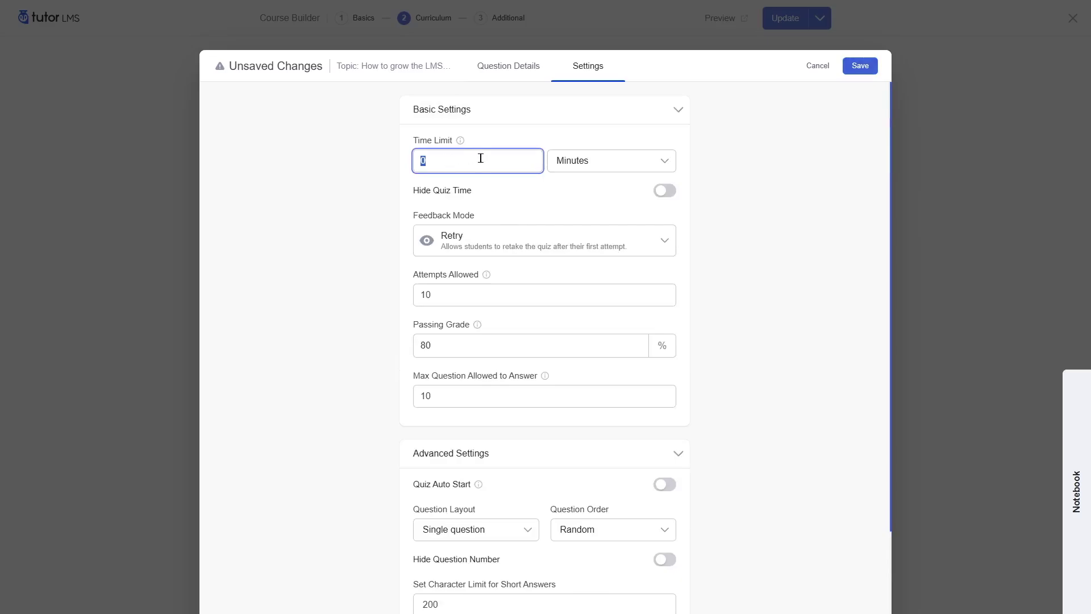
{"action": "left_click", "coordinate": [589, 162]}
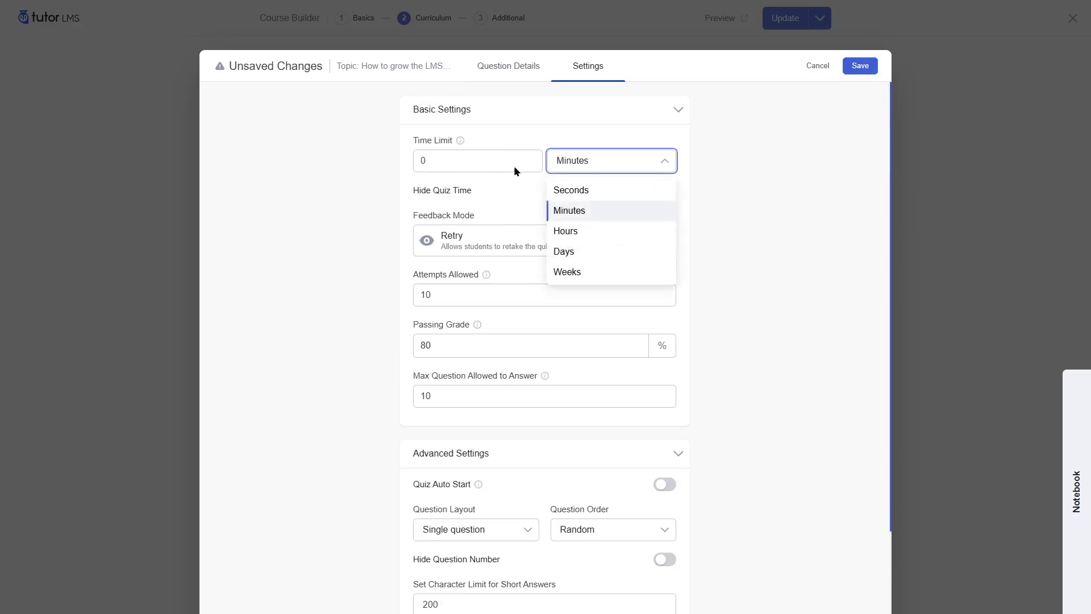
{"action": "left_click", "coordinate": [538, 128]}
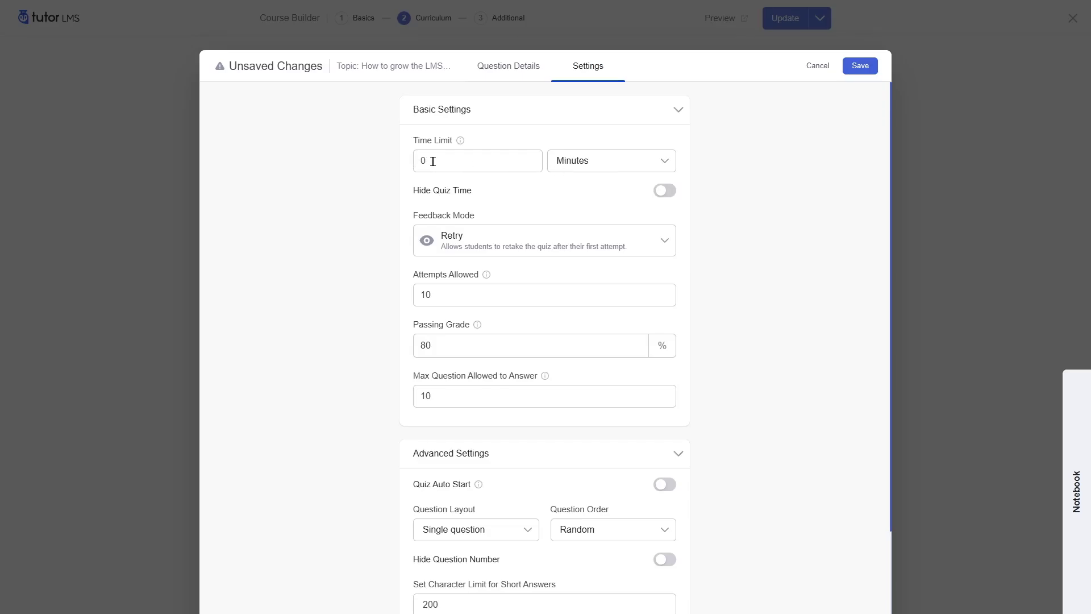
{"action": "left_click", "coordinate": [659, 191]}
{"action": "left_click", "coordinate": [659, 191]}
Try the Default, Reveal Mode and Retry feedback modes for the quiz in turn
{"action": "left_click", "coordinate": [539, 240]}
{"action": "left_click", "coordinate": [432, 278]}
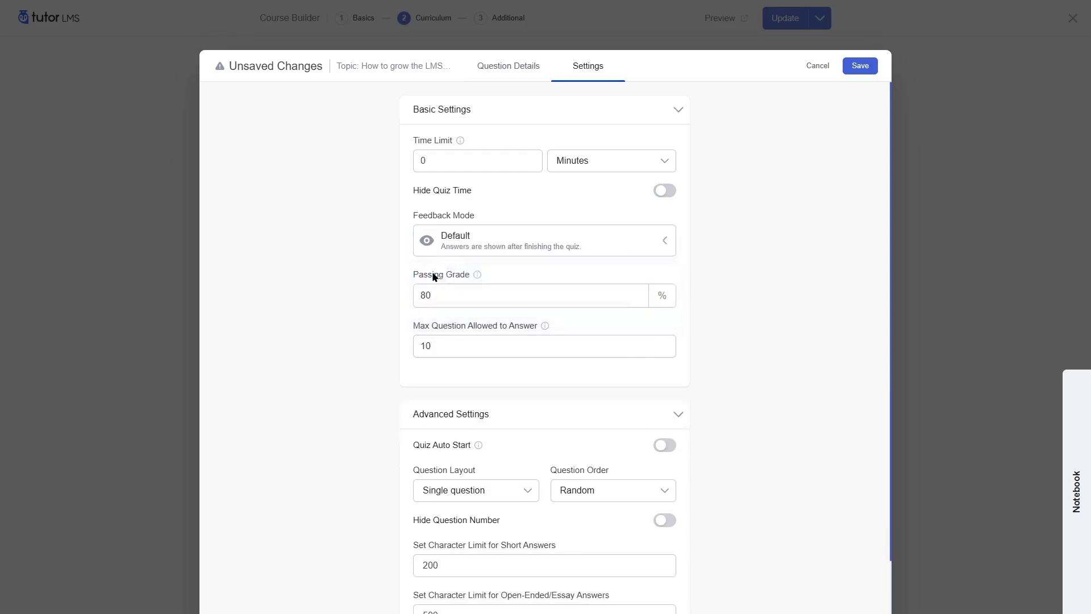
{"action": "left_click", "coordinate": [612, 252]}
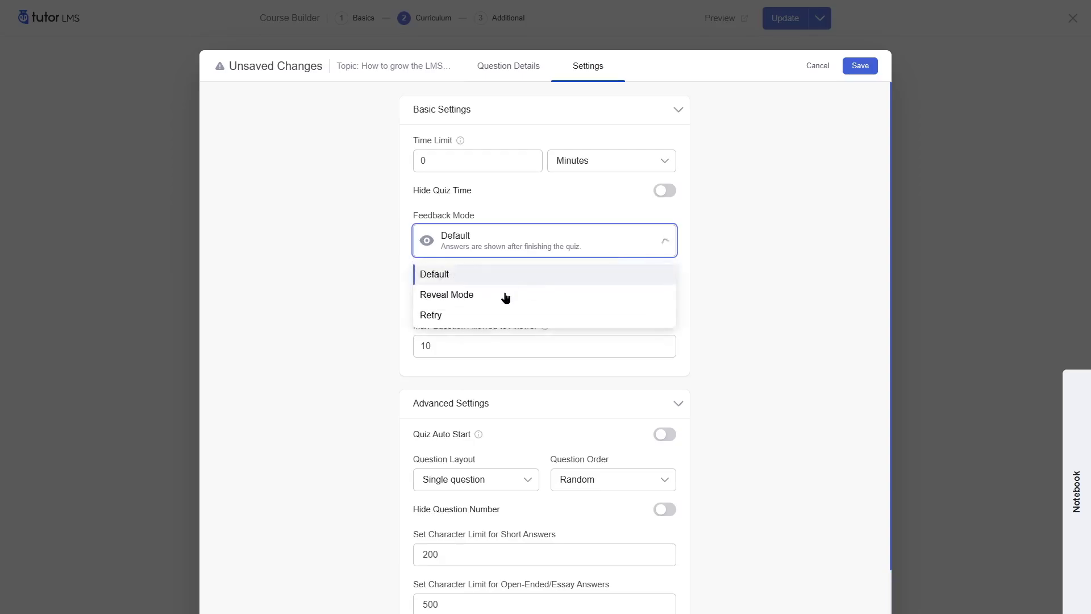
{"action": "left_click", "coordinate": [489, 292]}
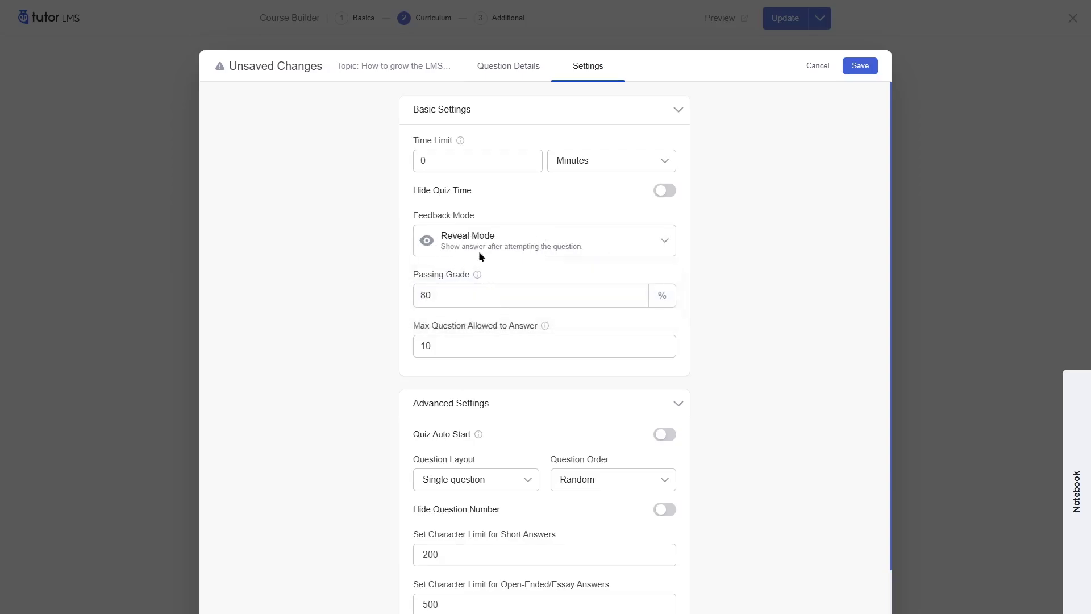
{"action": "left_click", "coordinate": [627, 250]}
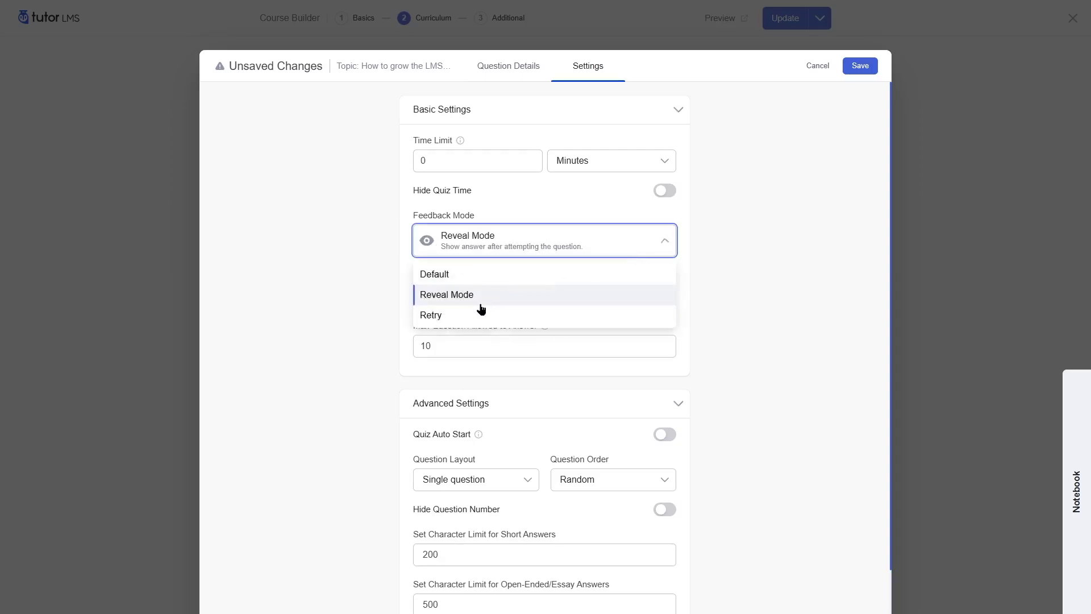
{"action": "left_click", "coordinate": [469, 314]}
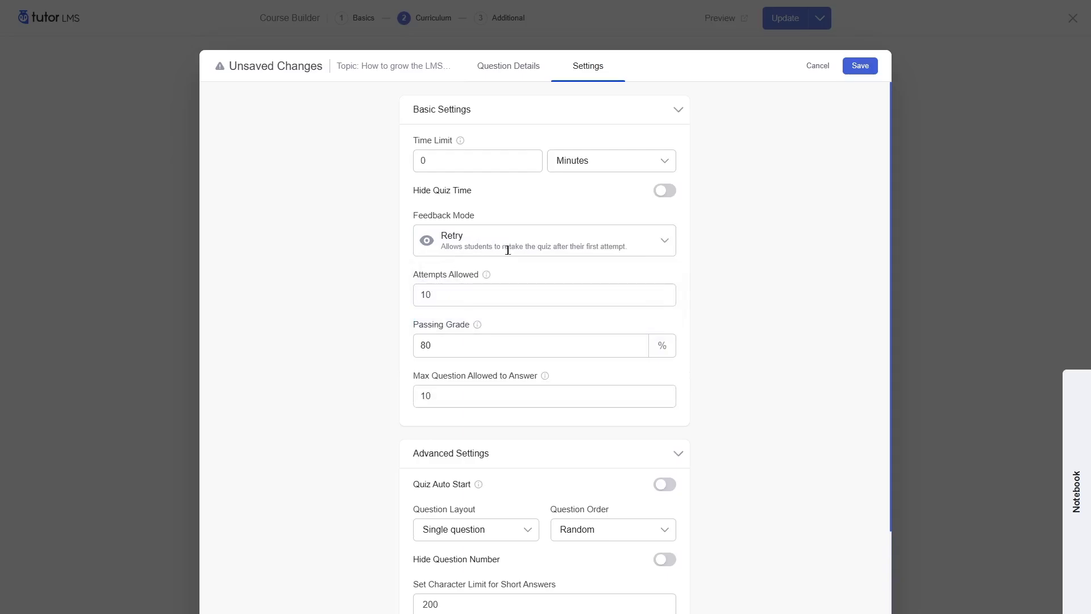
Set the quiz's feedback mode to Reveal Mode
{"action": "left_click", "coordinate": [653, 247]}
{"action": "left_click", "coordinate": [445, 297]}
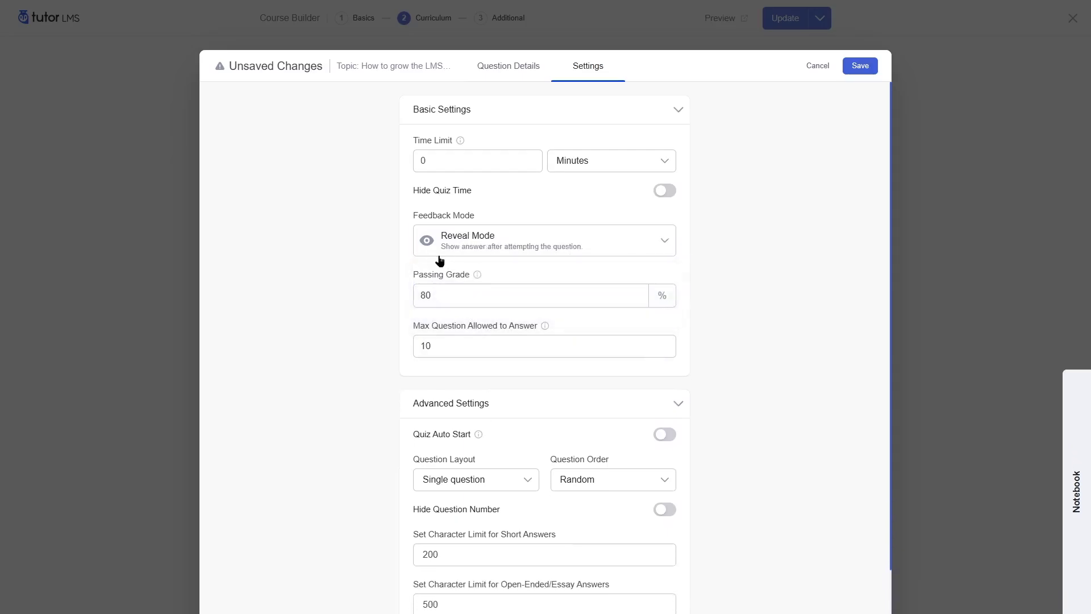
Review the passing grade, the maximum number of questions allowed to answer and the Quiz Auto Start explanation
{"action": "left_click", "coordinate": [448, 293]}
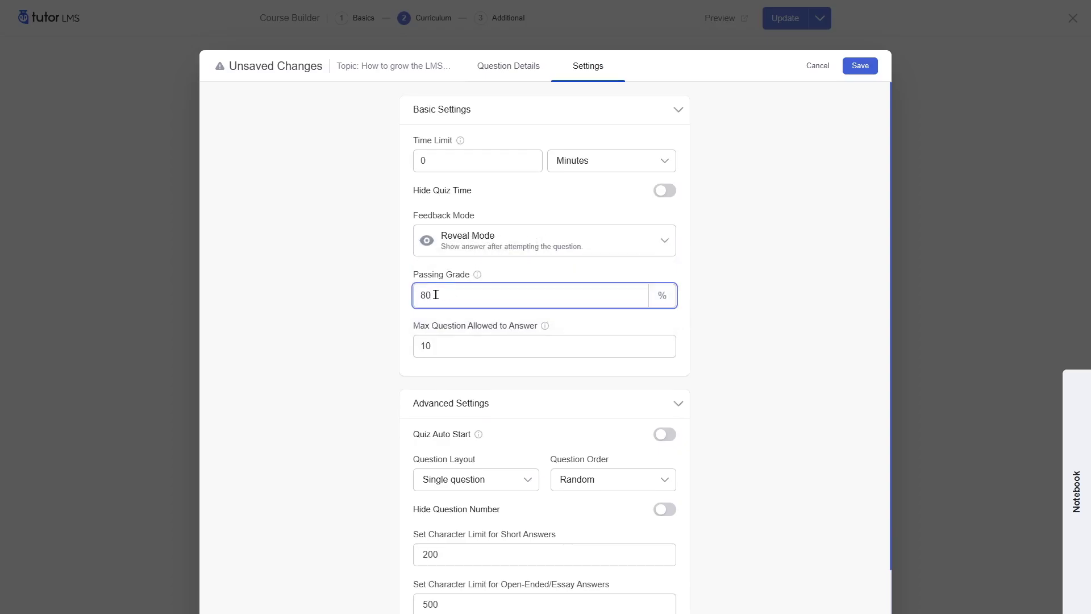
{"action": "left_click", "coordinate": [454, 330]}
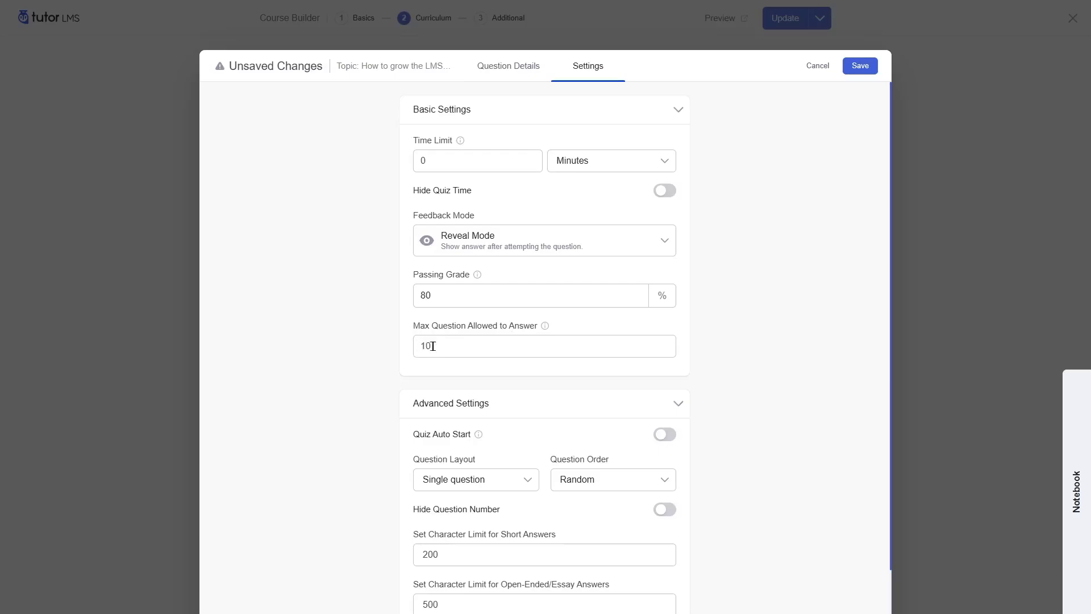
{"action": "mouse_move", "coordinate": [546, 327]}
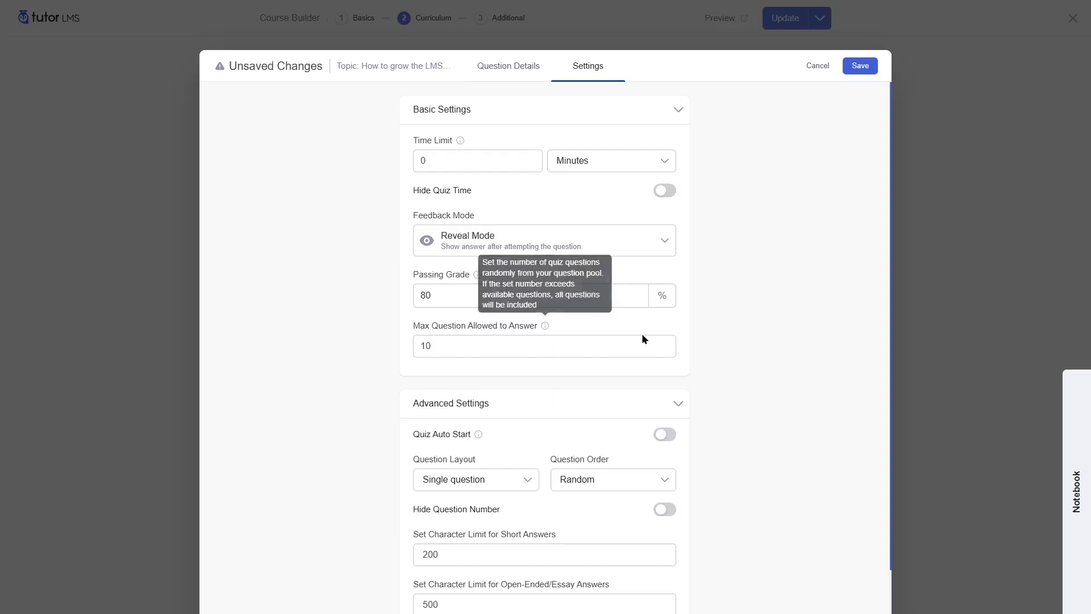
{"action": "scroll", "coordinate": [643, 334], "scroll_direction": "down", "scroll_amount": 1}
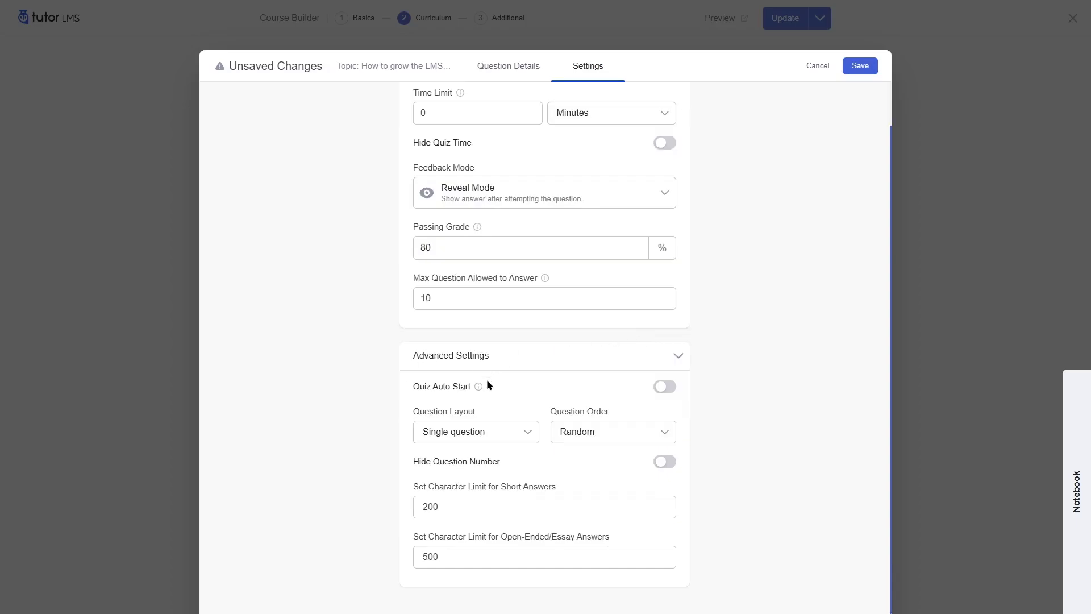
{"action": "mouse_move", "coordinate": [477, 388]}
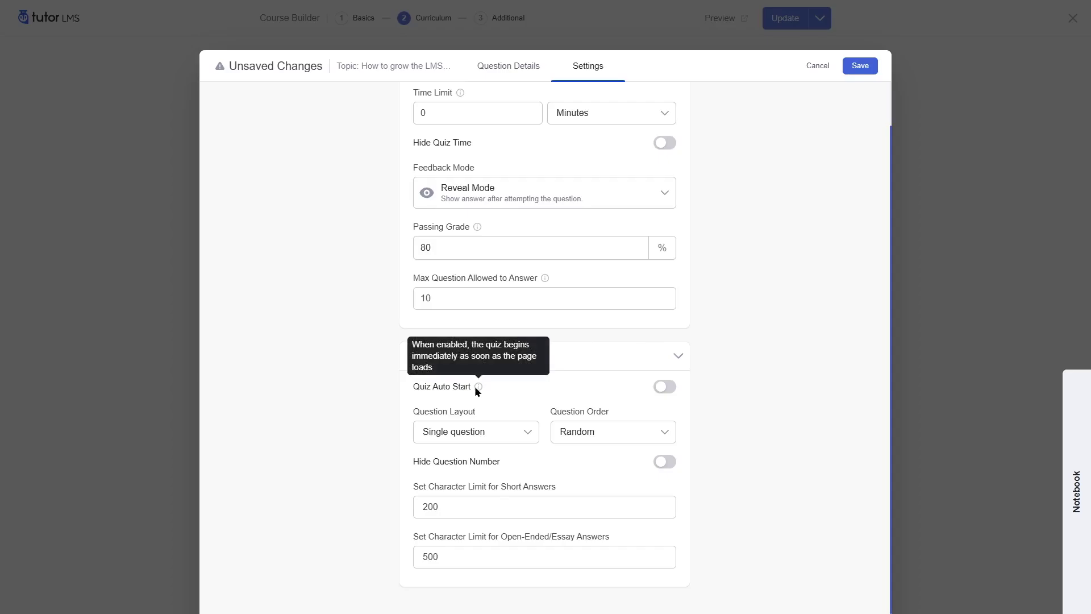
{"action": "left_click", "coordinate": [668, 391]}
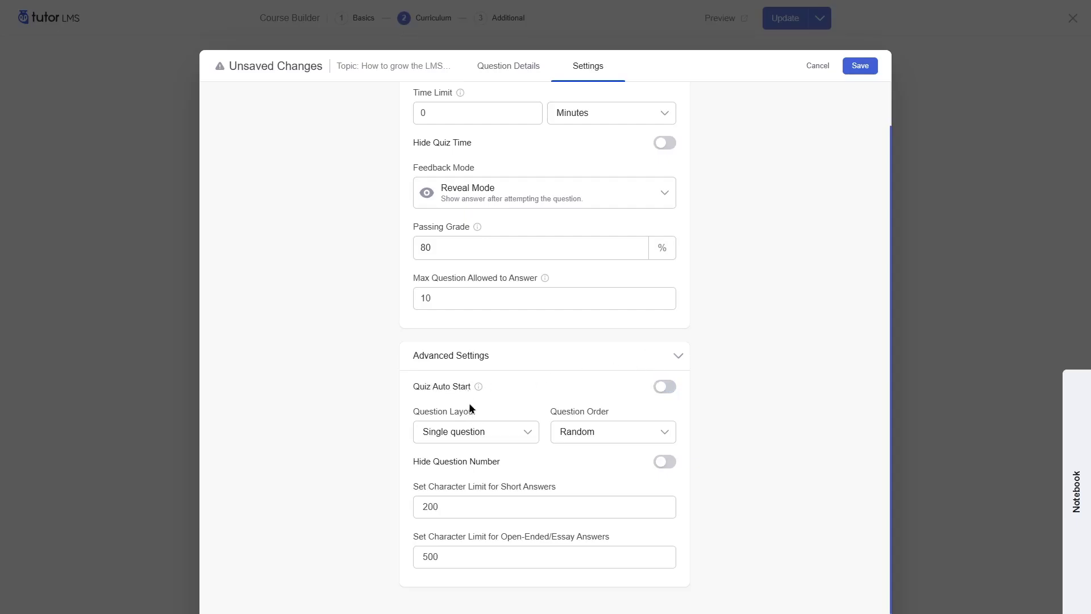
Examine the available question layout and question order choices in the advanced quiz settings
{"action": "left_click", "coordinate": [473, 432]}
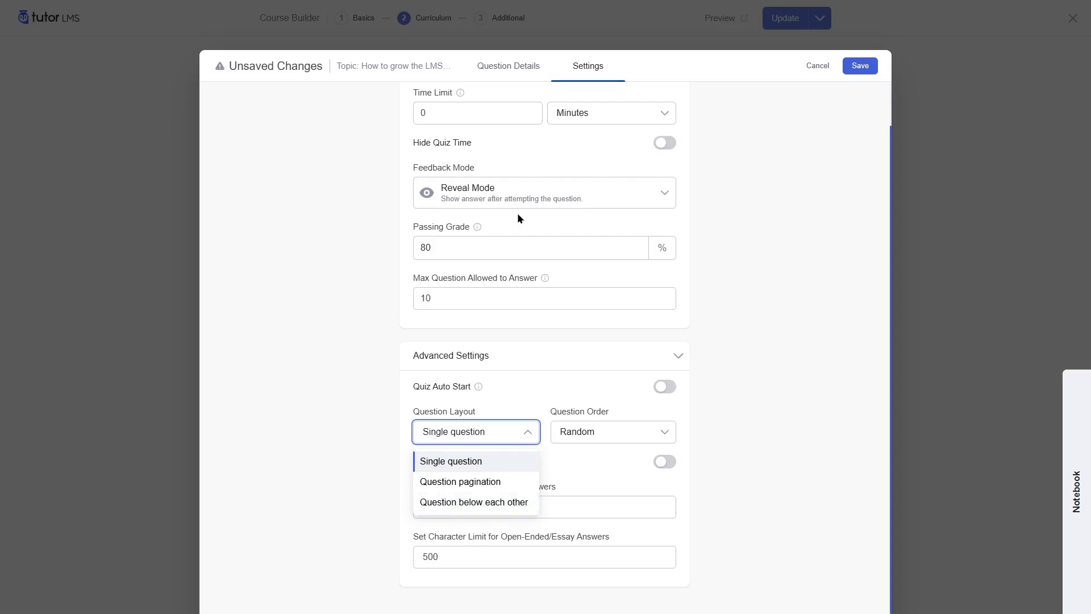
{"action": "left_click", "coordinate": [506, 424]}
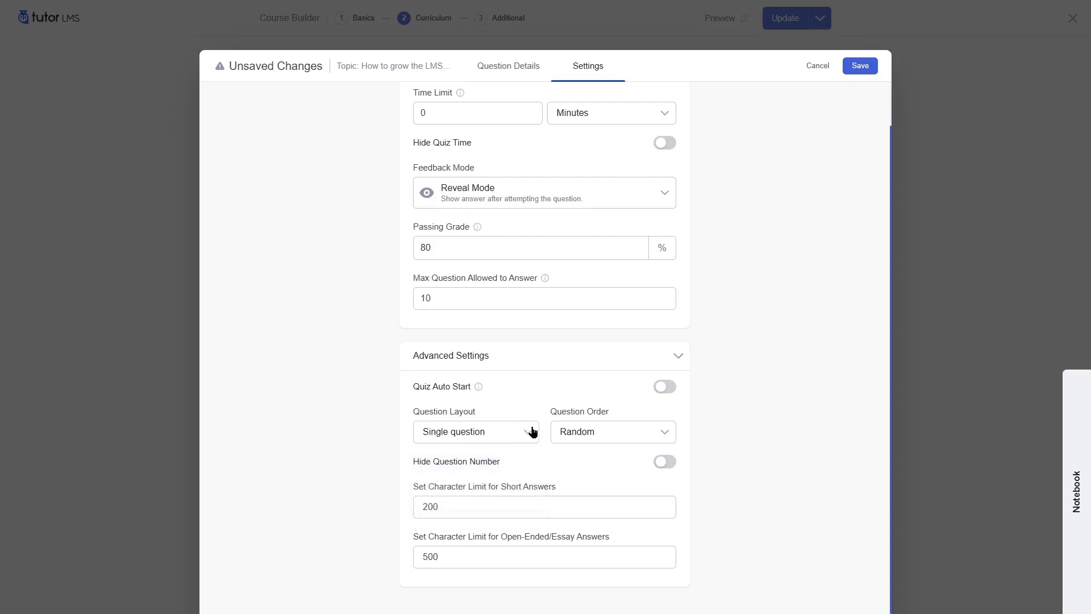
{"action": "left_click", "coordinate": [586, 434]}
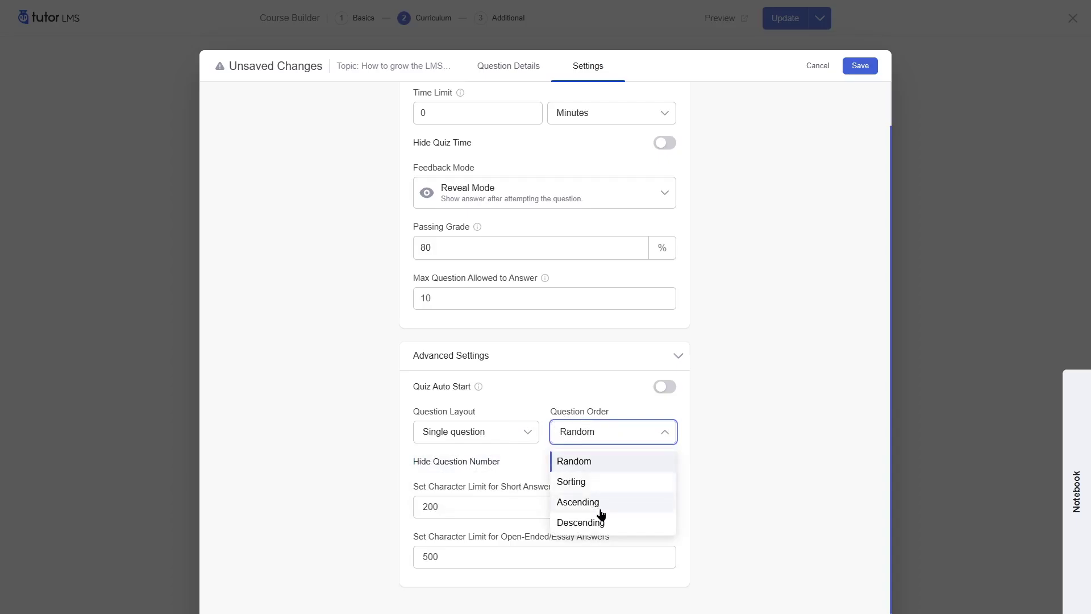
{"action": "left_click", "coordinate": [763, 492]}
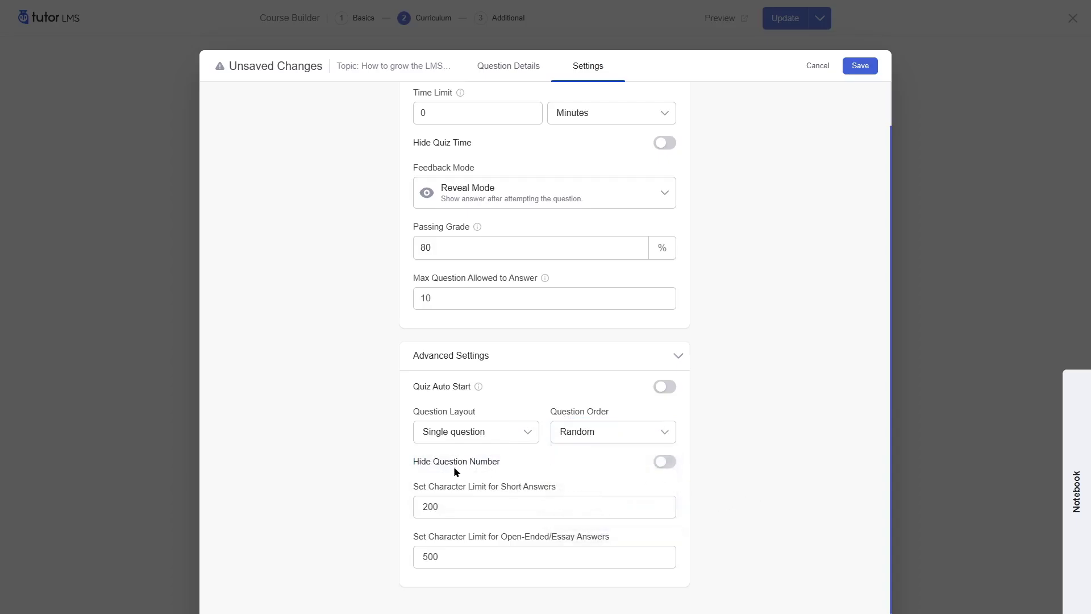
Check the Hide Question Number option and the character limits for short and open-ended answers
{"action": "left_click", "coordinate": [666, 463]}
{"action": "left_click", "coordinate": [666, 462]}
{"action": "double_click", "coordinate": [459, 508]}
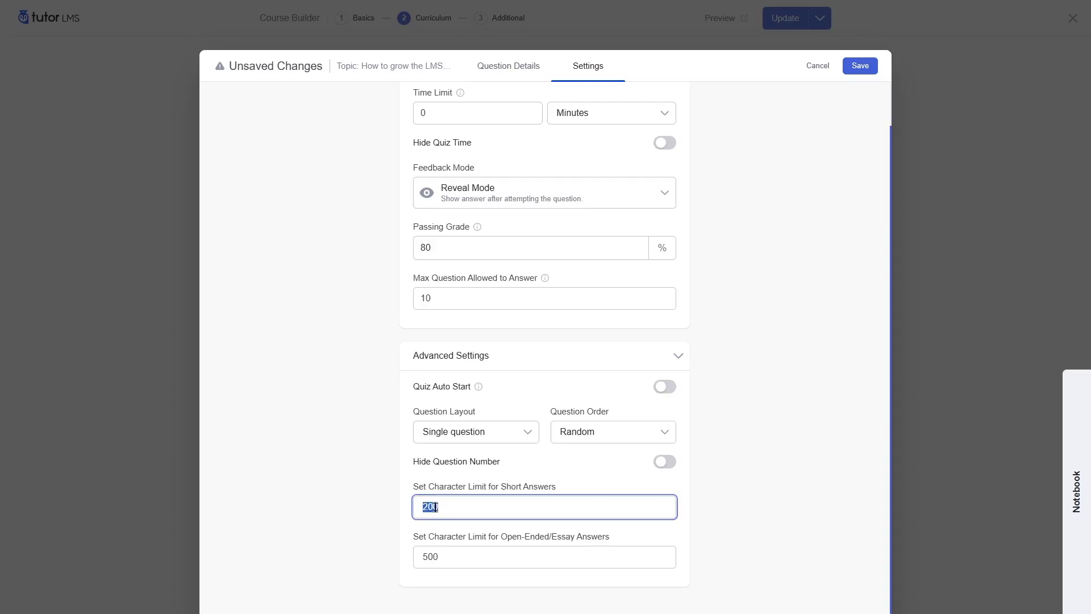
{"action": "double_click", "coordinate": [453, 554]}
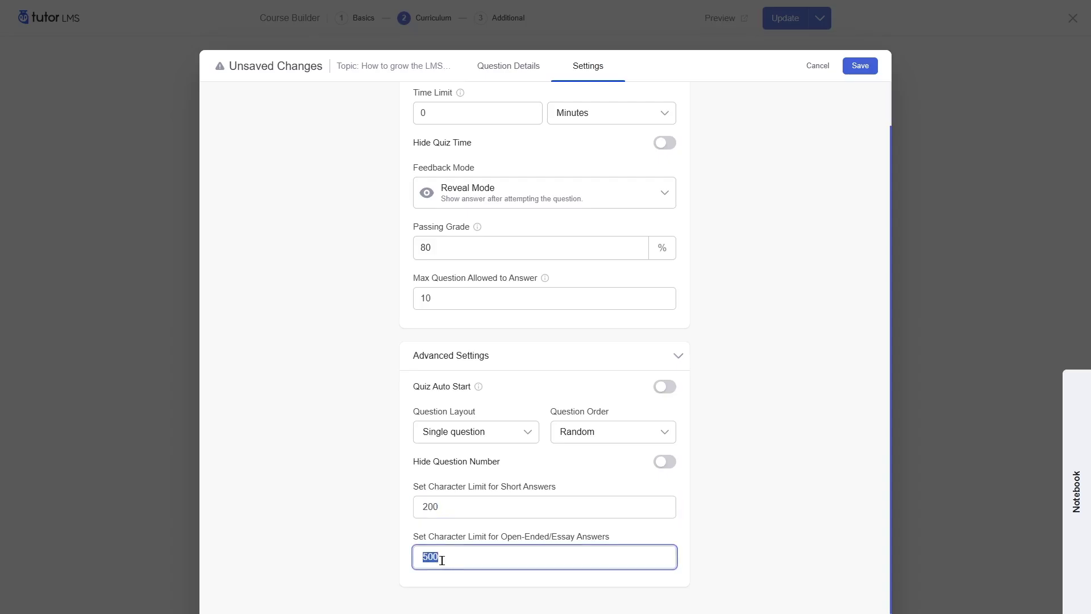
{"action": "left_click", "coordinate": [585, 91]}
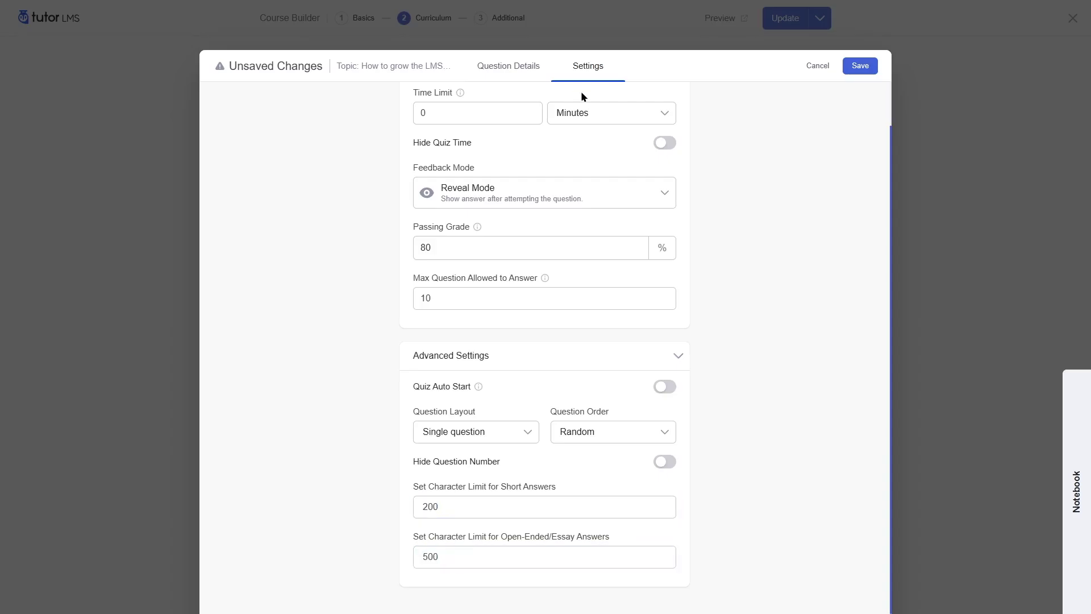
{"action": "scroll", "coordinate": [438, 506], "scroll_direction": "up", "scroll_amount": 1}
{"action": "scroll", "coordinate": [505, 528], "scroll_direction": "down", "scroll_amount": 1}
{"action": "left_click_drag", "start_coordinate": [456, 503], "coordinate": [391, 510]}
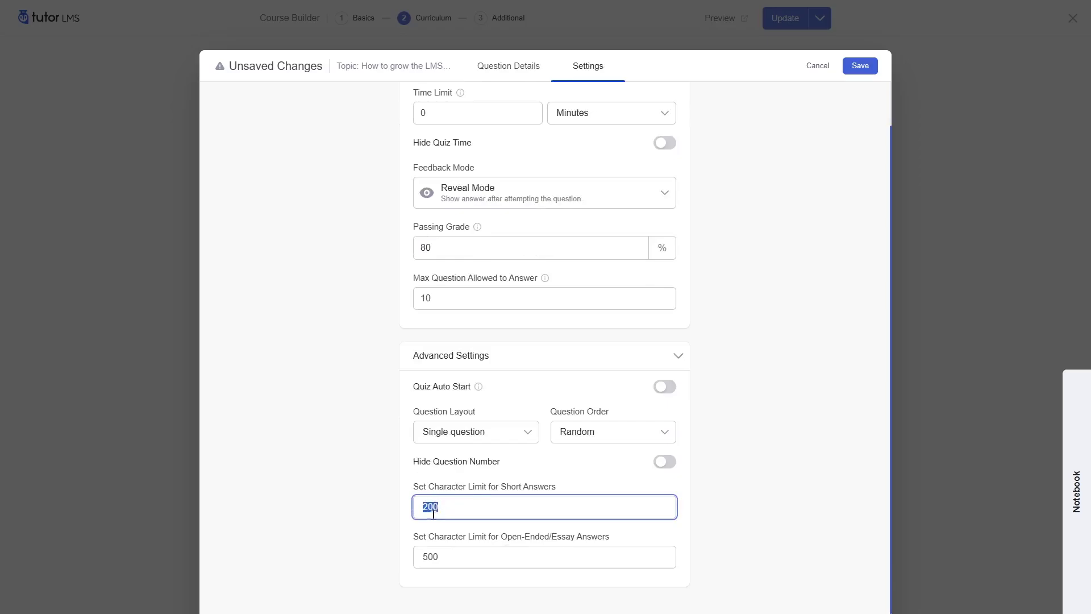
{"action": "left_click", "coordinate": [479, 505]}
Add the description "Answer the question within 200 characters." to the Short Answer question about the purpose of SCORM
{"action": "left_click", "coordinate": [517, 76]}
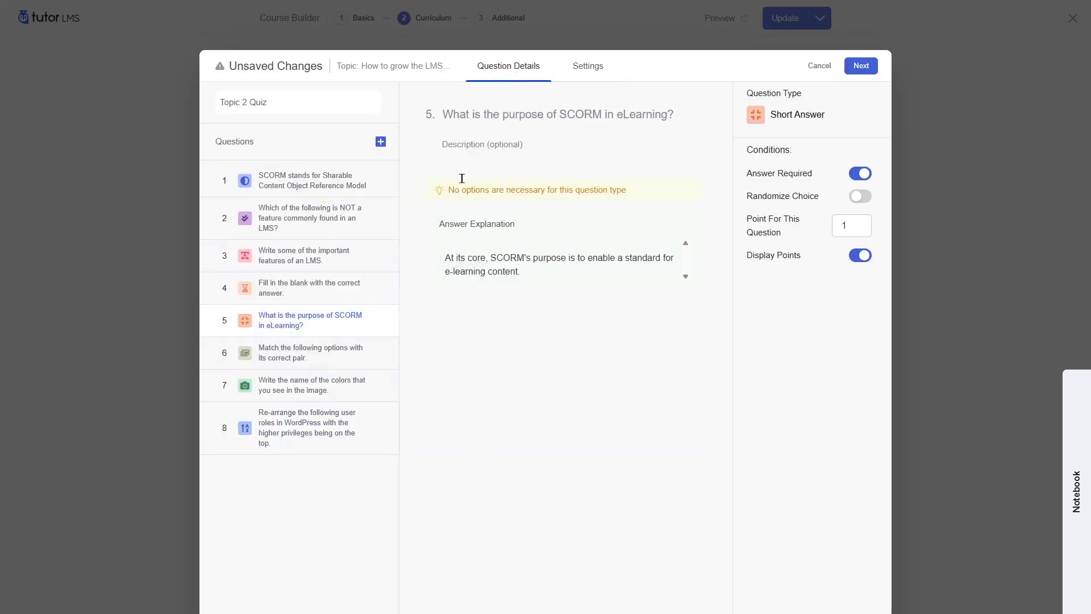
{"action": "left_click", "coordinate": [500, 145]}
{"action": "left_click", "coordinate": [600, 238]}
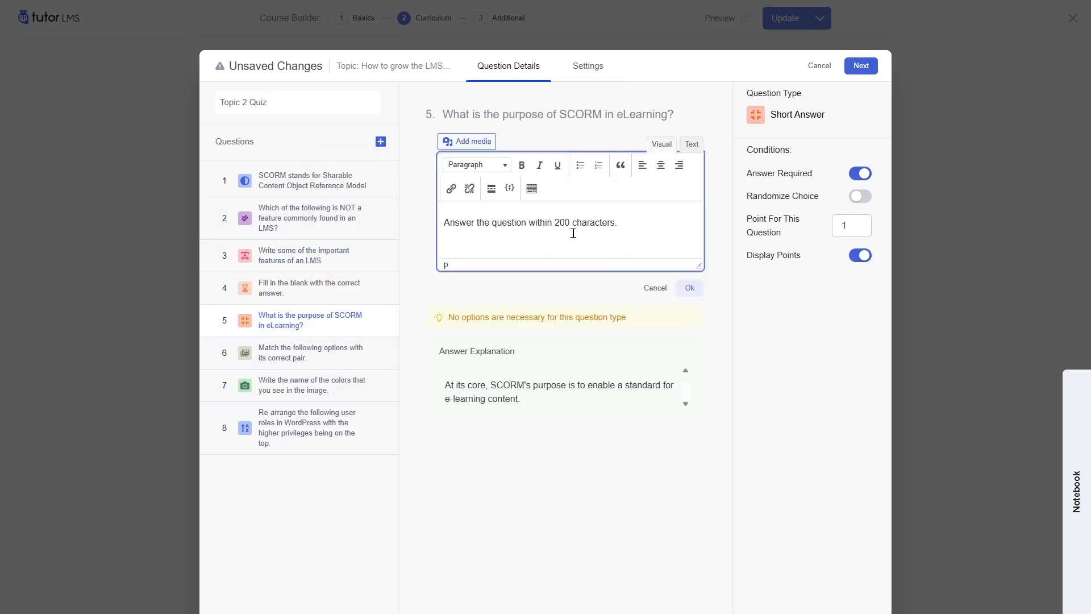
{"action": "left_click", "coordinate": [693, 289]}
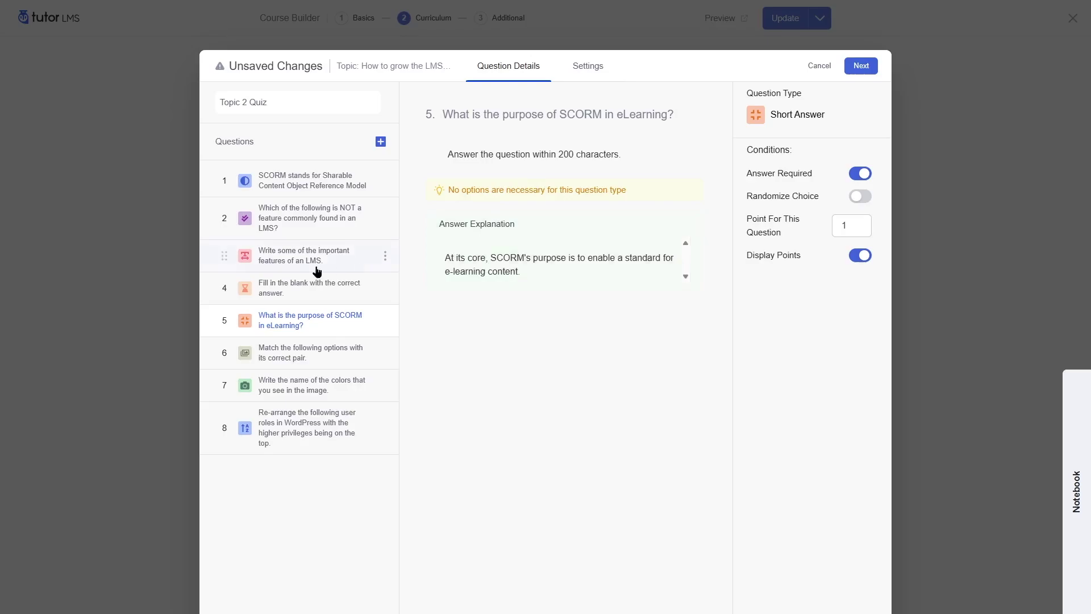
Add "Answer within 500 characters." to the description of the Open Ended/Essay question about LMS features and save the quiz
{"action": "left_click", "coordinate": [297, 267]}
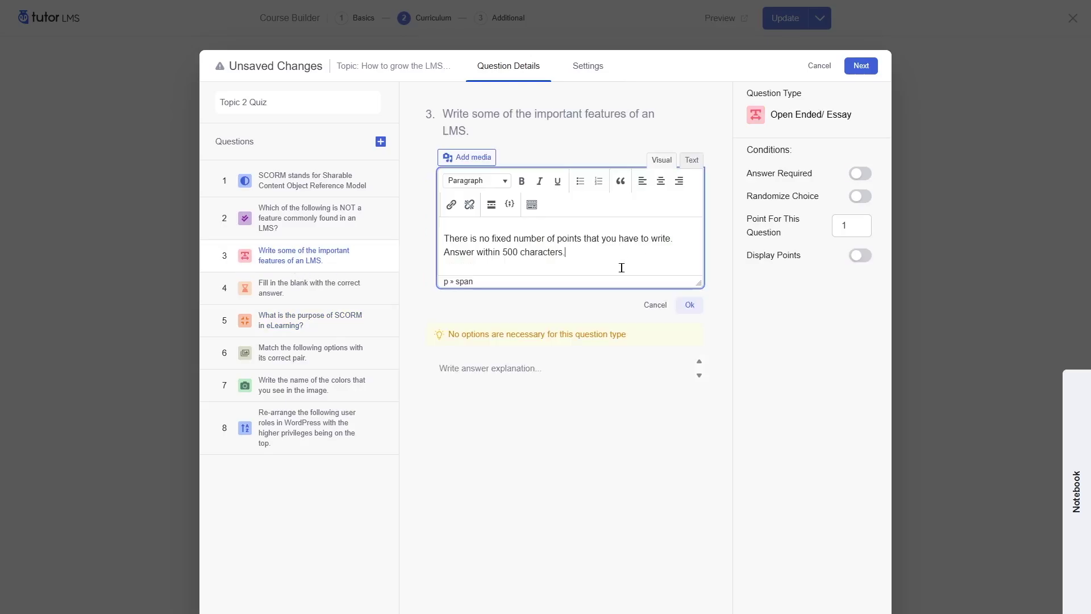
{"action": "left_click", "coordinate": [690, 306]}
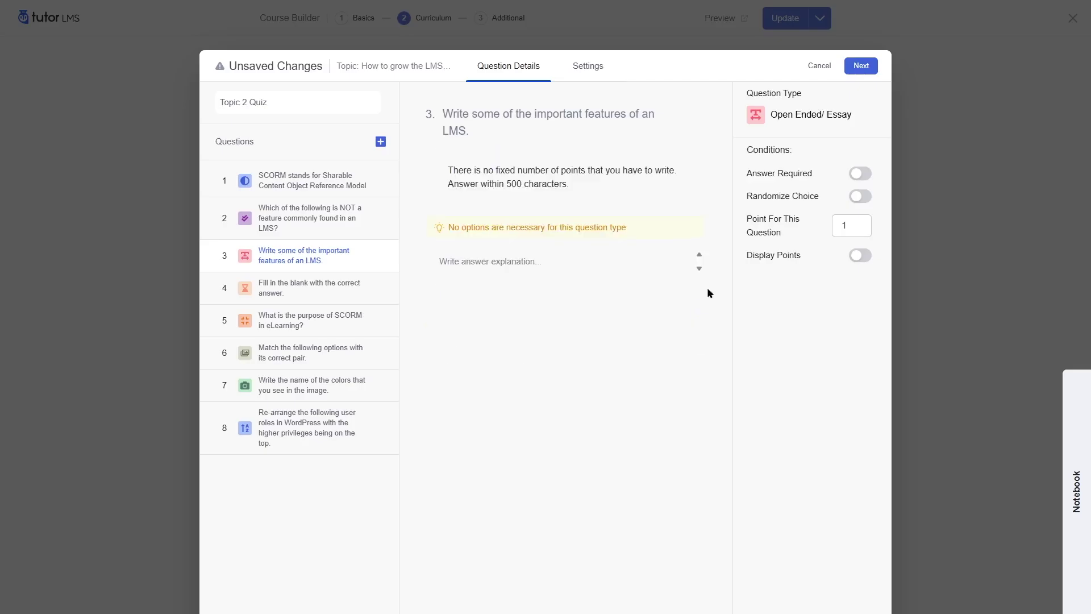
{"action": "left_click", "coordinate": [861, 65]}
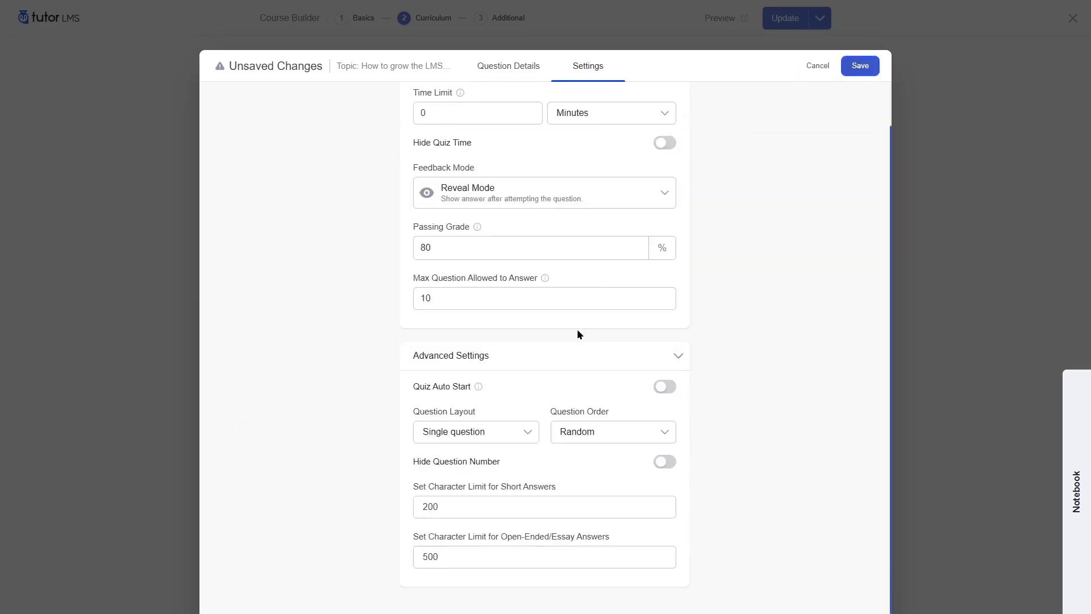
{"action": "left_click", "coordinate": [860, 66]}
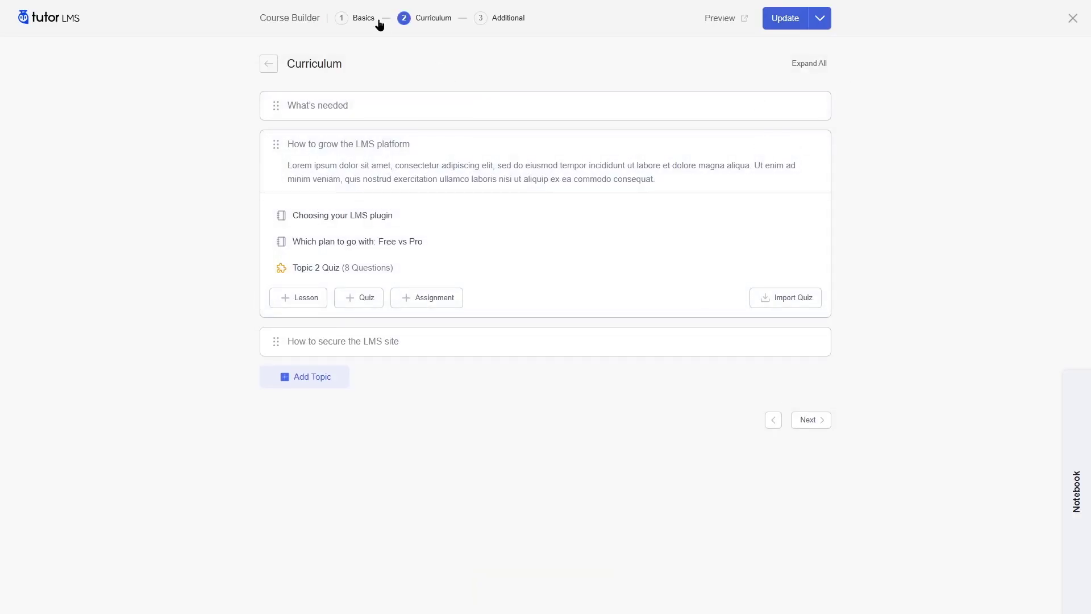
Make the course public in its basic general options and update the course
{"action": "left_click", "coordinate": [375, 21]}
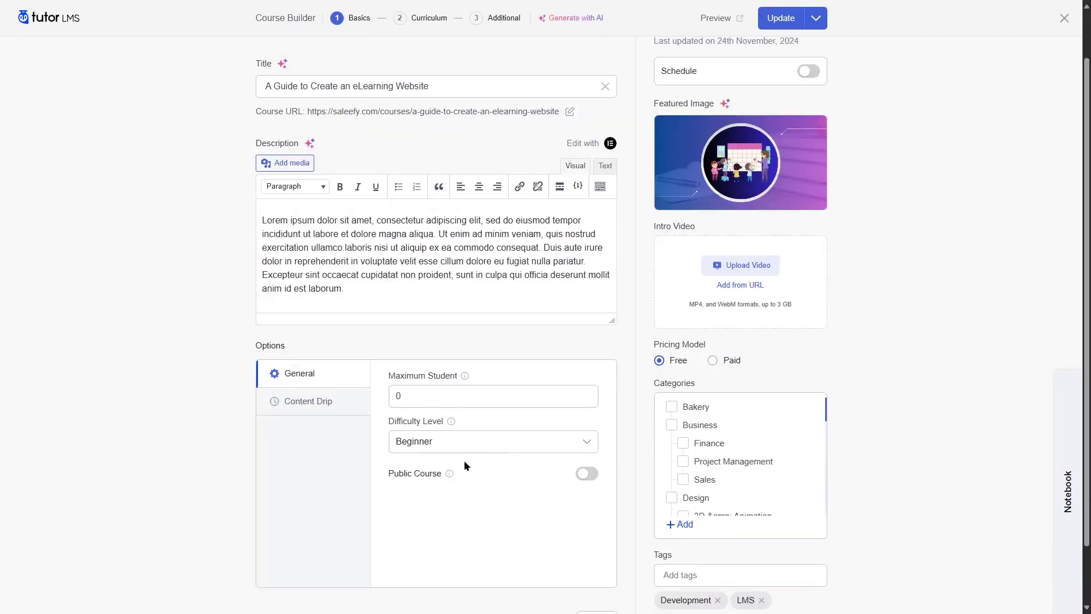
{"action": "left_click", "coordinate": [592, 474]}
{"action": "left_click", "coordinate": [790, 25]}
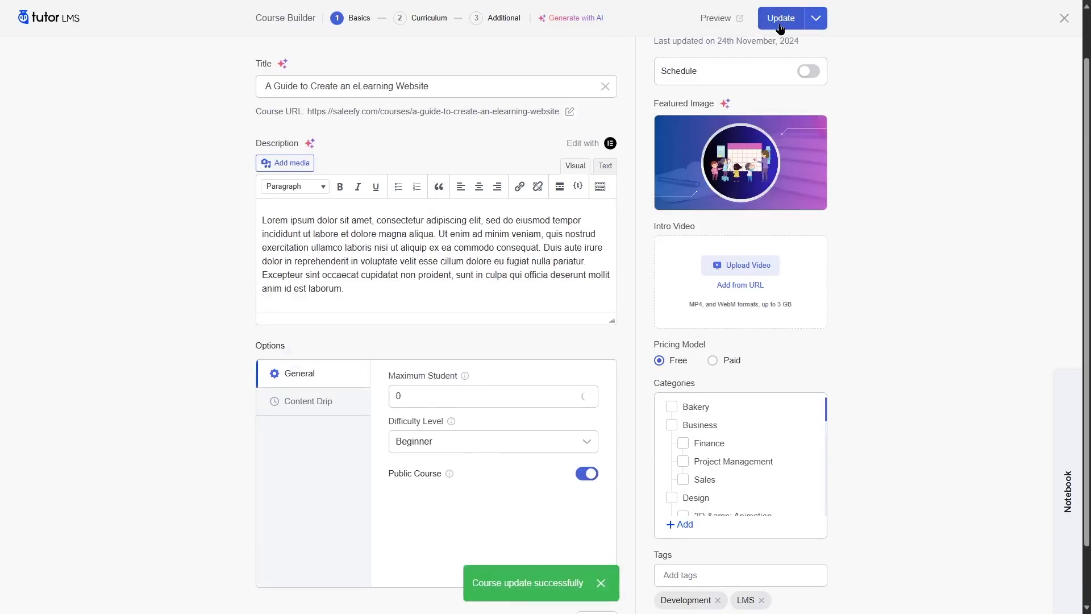
Preview the course's public page and start the Topic 2 Quiz from the "How to grow the LMS platform" topic
{"action": "left_click", "coordinate": [728, 23]}
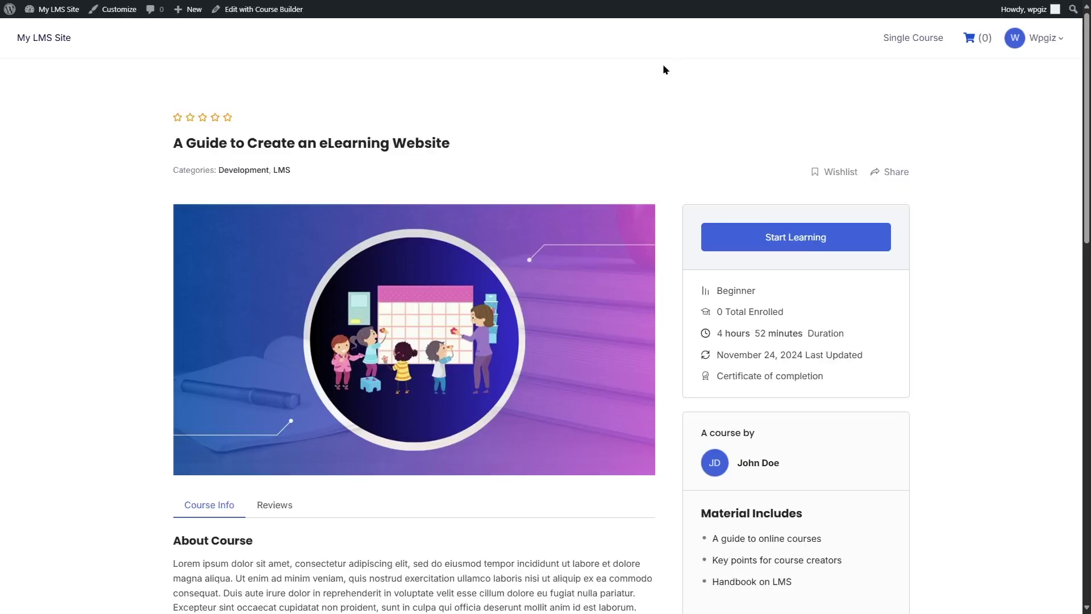
{"action": "scroll", "coordinate": [592, 135], "scroll_direction": "down", "scroll_amount": 8}
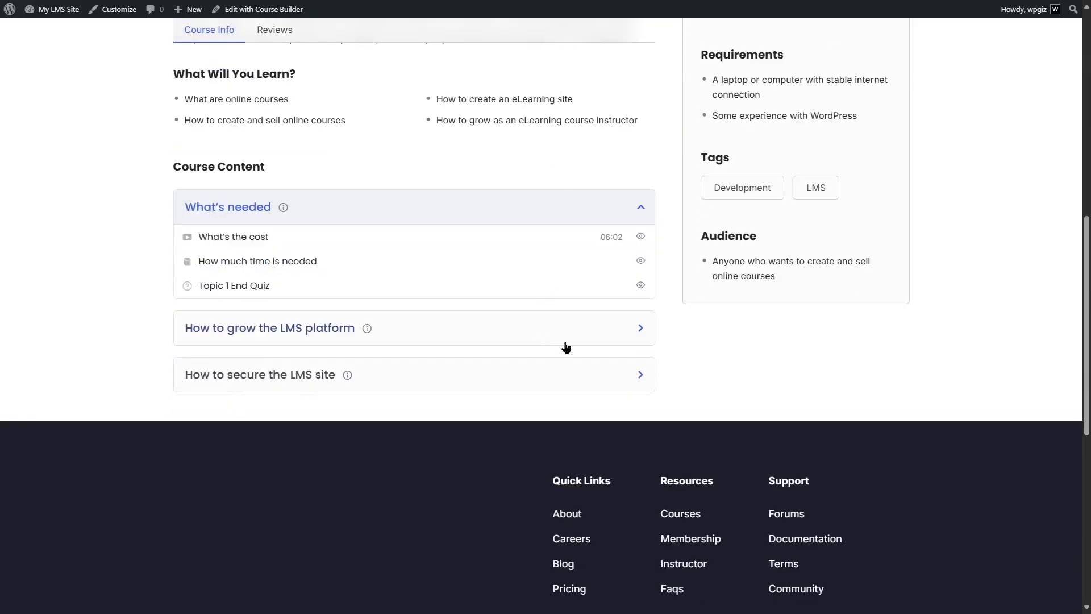
{"action": "left_click", "coordinate": [568, 335]}
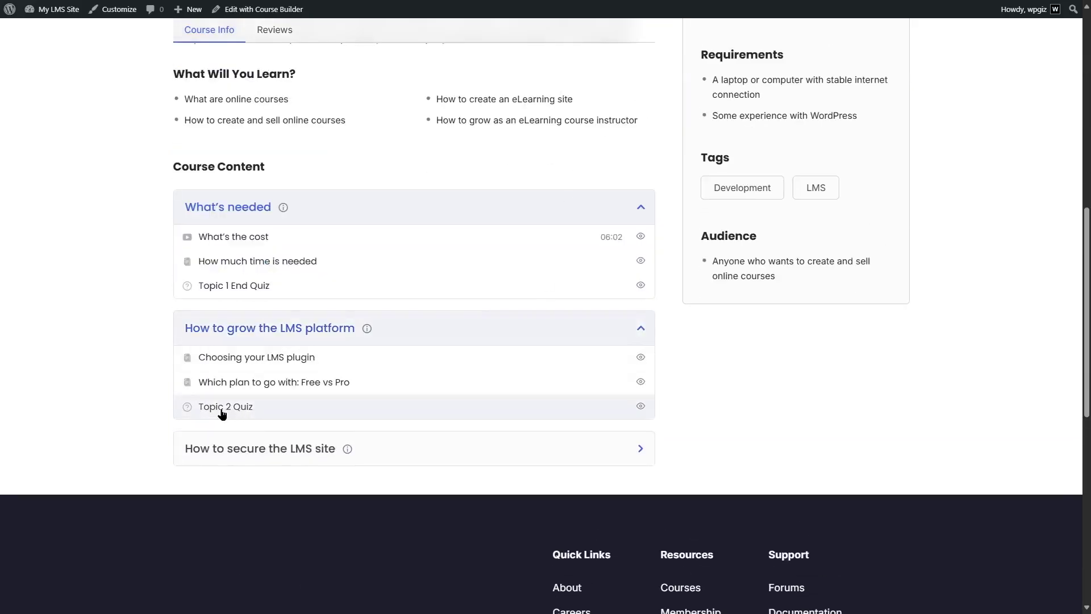
{"action": "left_click", "coordinate": [221, 407]}
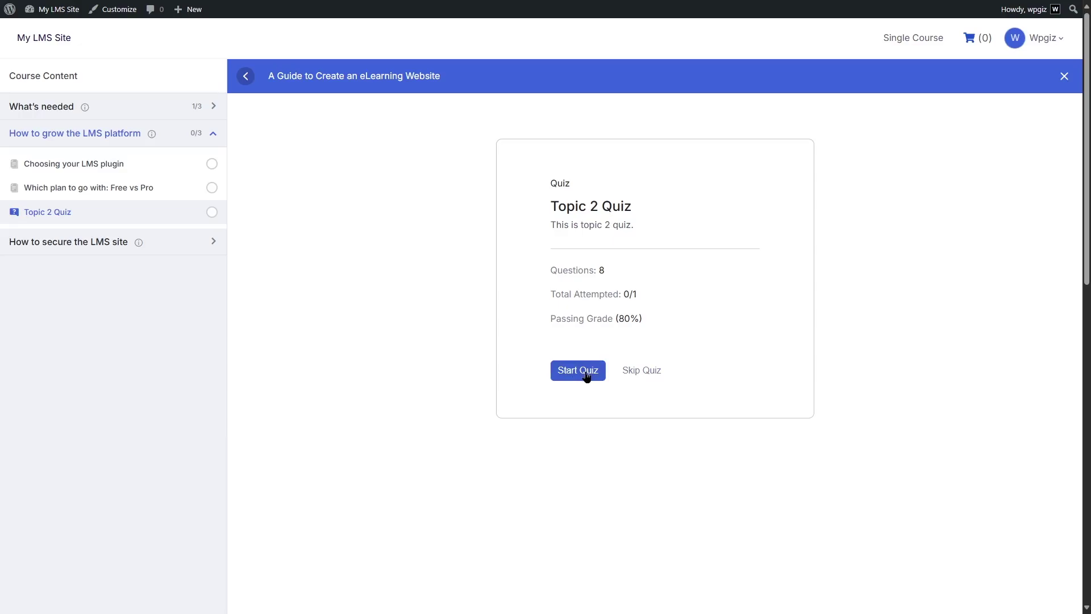
{"action": "left_click", "coordinate": [585, 376]}
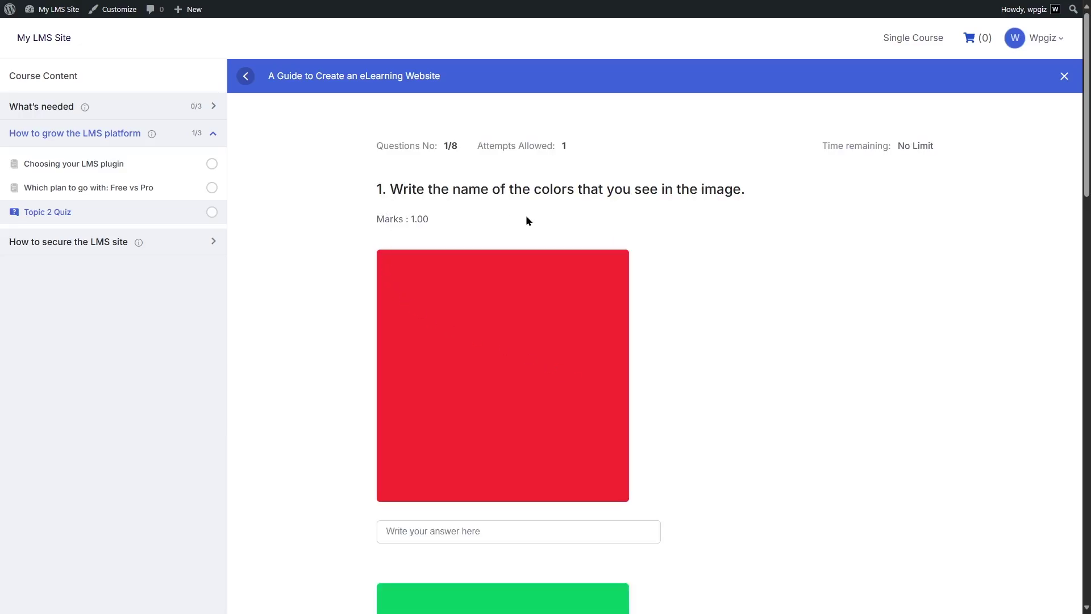
Answer the color image question with "red", "green" and "blue" for the matching images and submit it
{"action": "scroll", "coordinate": [526, 215], "scroll_direction": "down", "scroll_amount": 1}
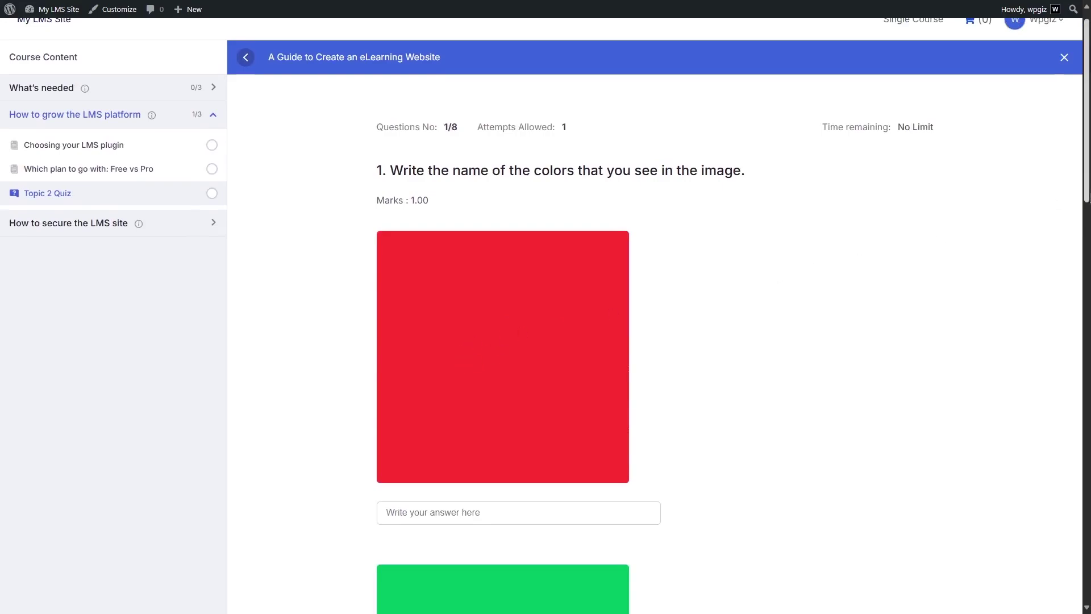
{"action": "scroll", "coordinate": [491, 338], "scroll_direction": "down", "scroll_amount": 3}
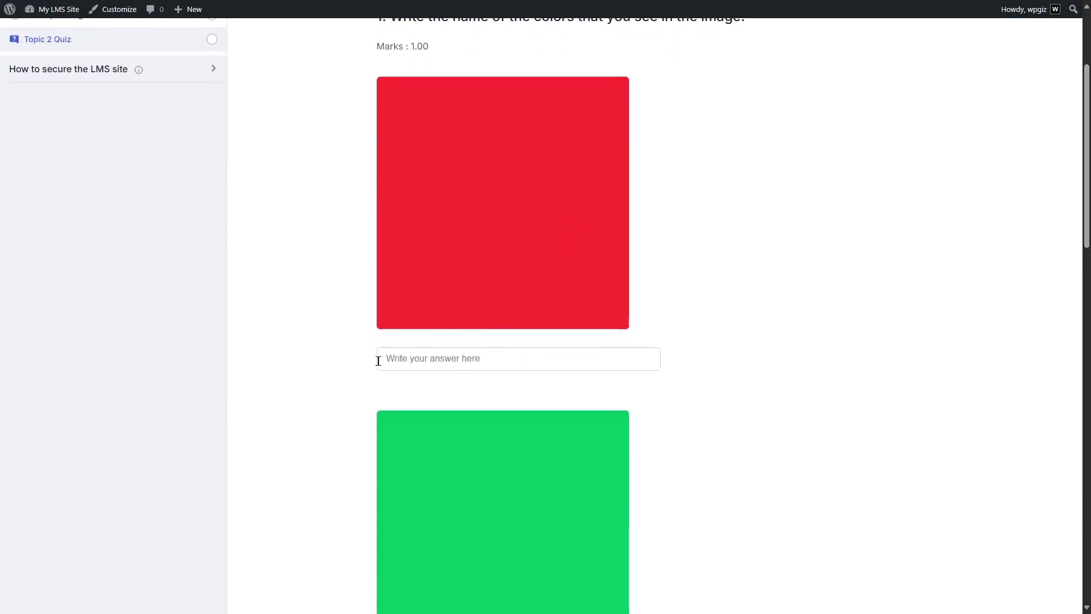
{"action": "left_click_drag", "start_coordinate": [1087, 104], "coordinate": [1087, 62]}
{"action": "left_click", "coordinate": [491, 489]}
{"action": "type", "text": "r"}
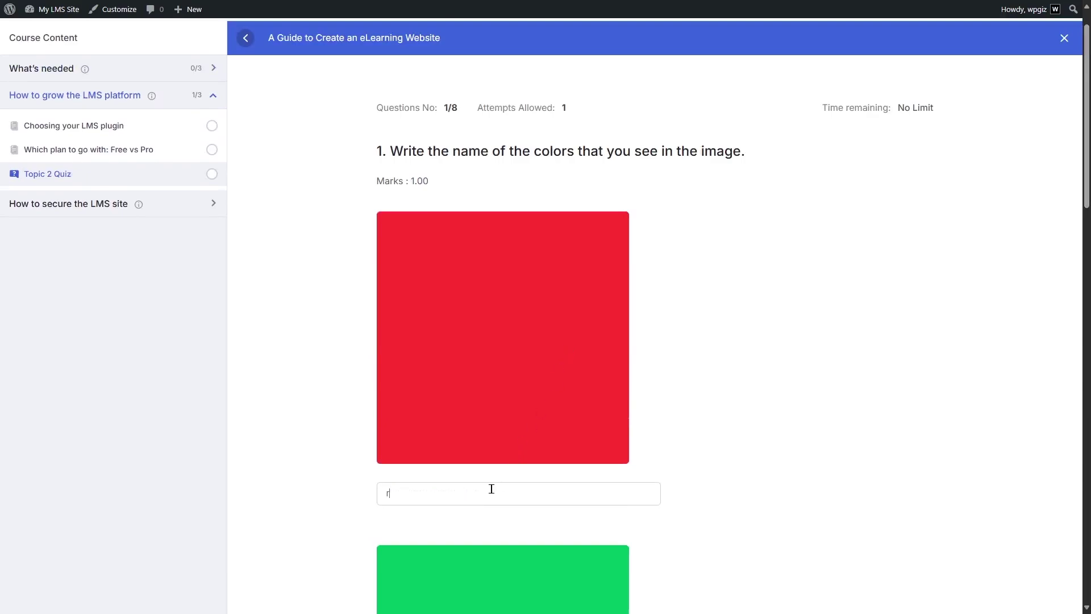
{"action": "type", "text": "ed"}
{"action": "scroll", "coordinate": [492, 489], "scroll_direction": "down", "scroll_amount": 5}
{"action": "left_click", "coordinate": [461, 549]}
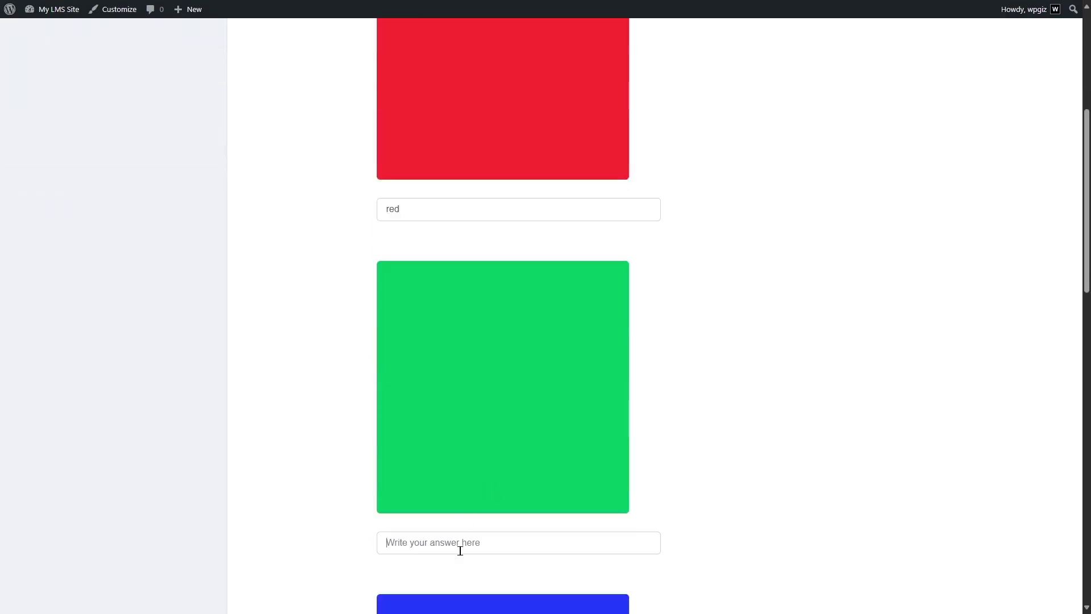
{"action": "type", "text": "green"}
{"action": "scroll", "coordinate": [462, 543], "scroll_direction": "down", "scroll_amount": 5}
{"action": "type", "text": "b"}
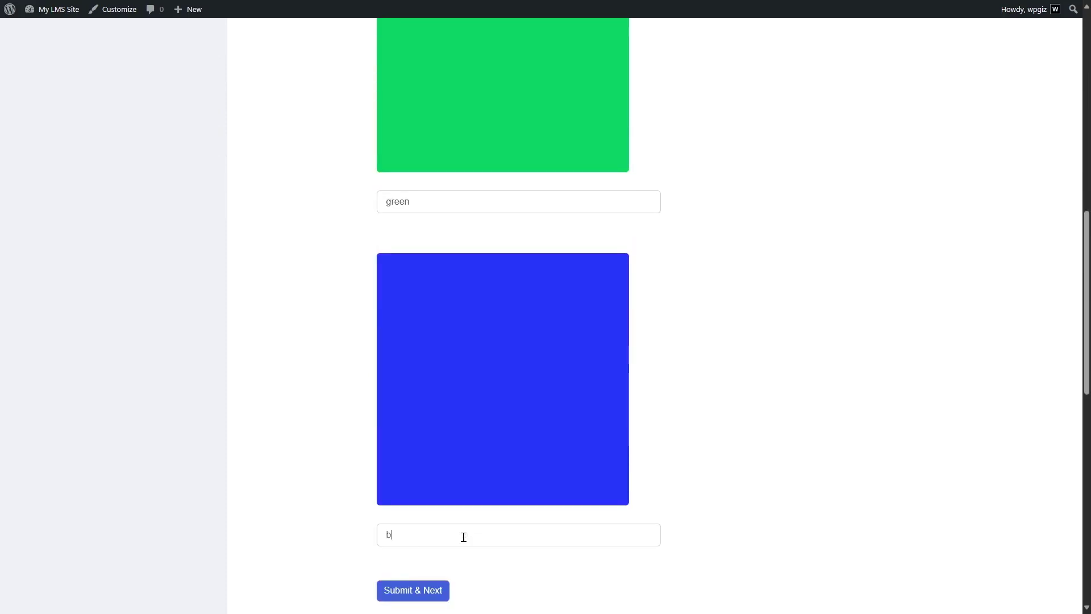
{"action": "scroll", "coordinate": [464, 537], "scroll_direction": "down", "scroll_amount": 1}
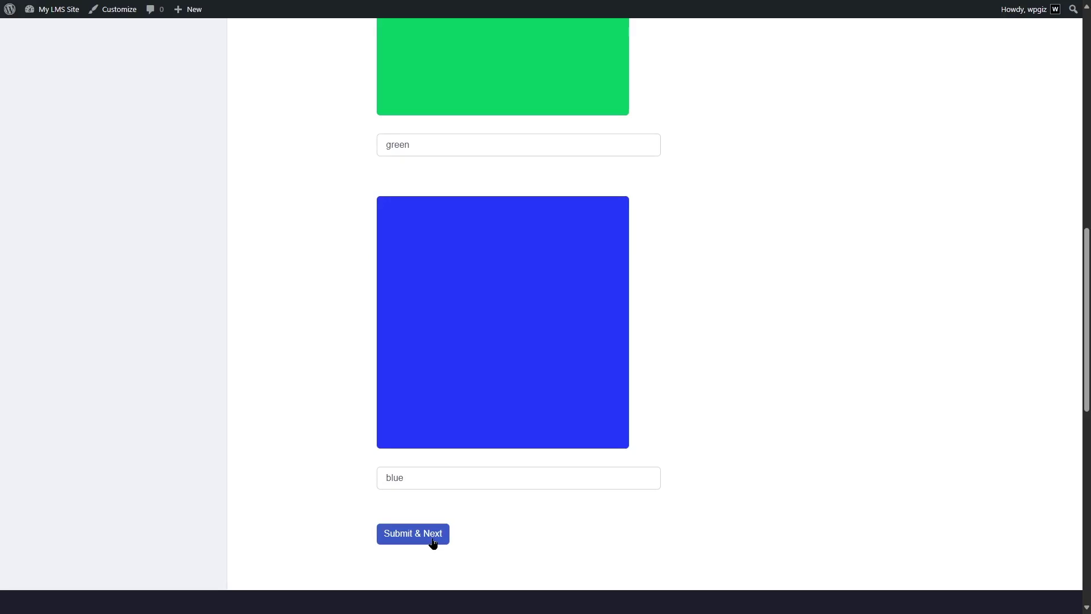
{"action": "left_click", "coordinate": [432, 540]}
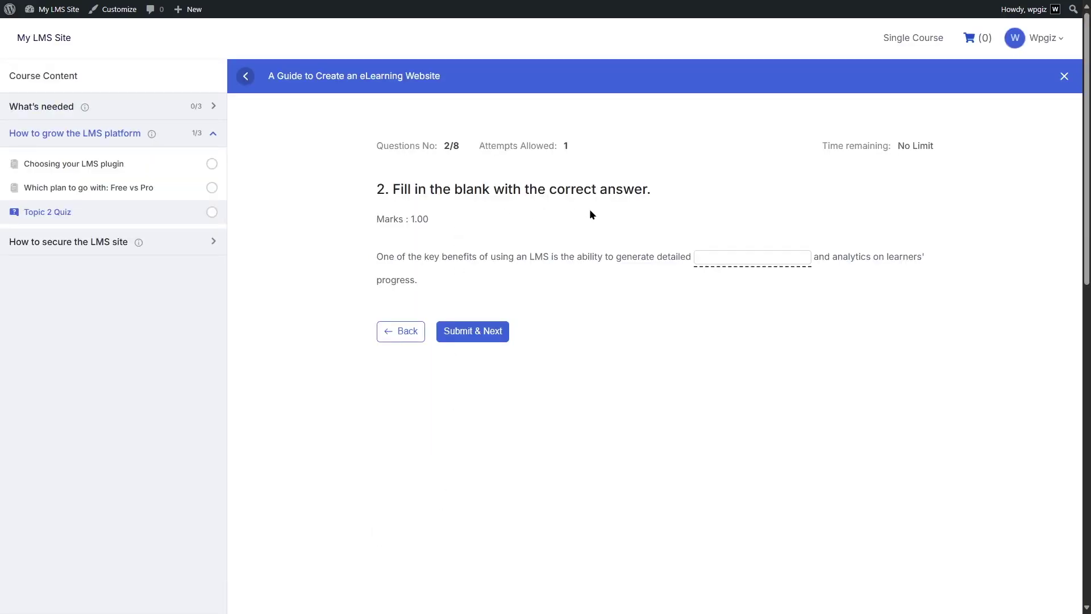
Fill the blank in question 2 with "reports", choose "Social media integration for course promotion" in question 3, and submit both answers
{"action": "left_click", "coordinate": [713, 258]}
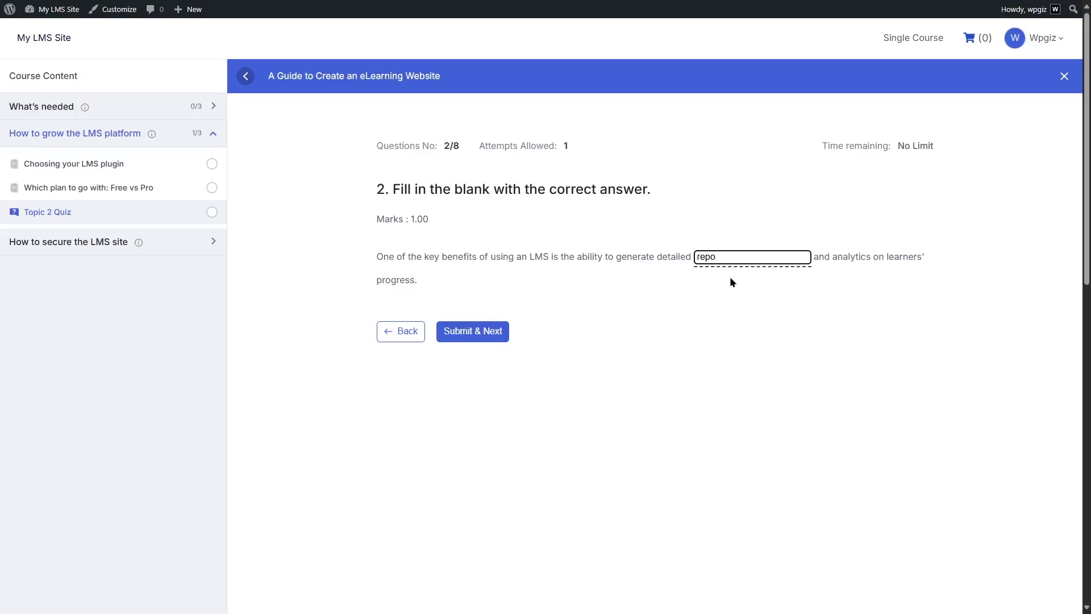
{"action": "left_click", "coordinate": [461, 331]}
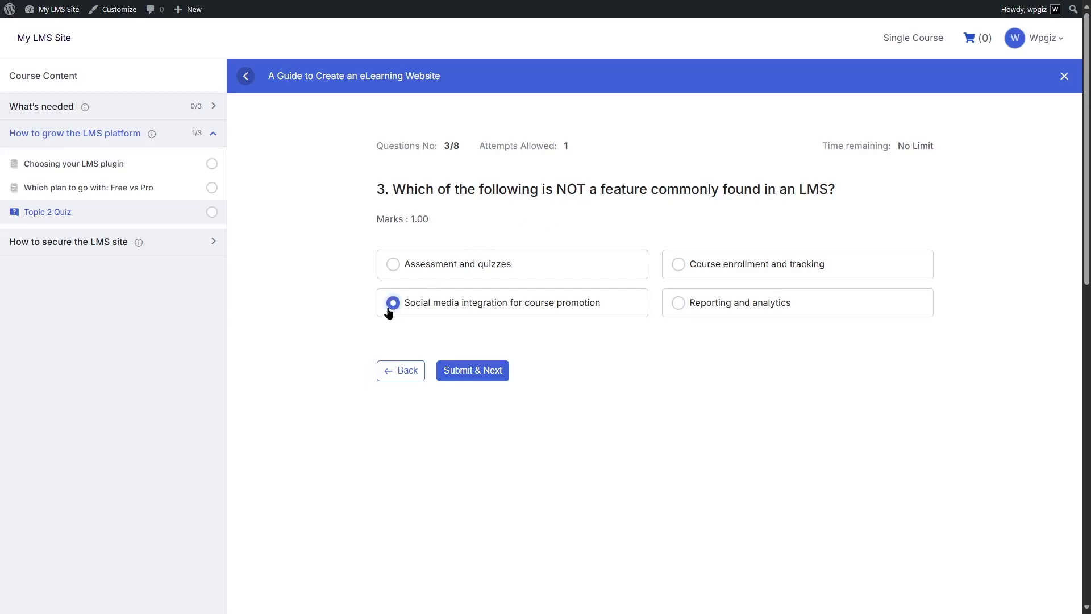
{"action": "left_click", "coordinate": [465, 370]}
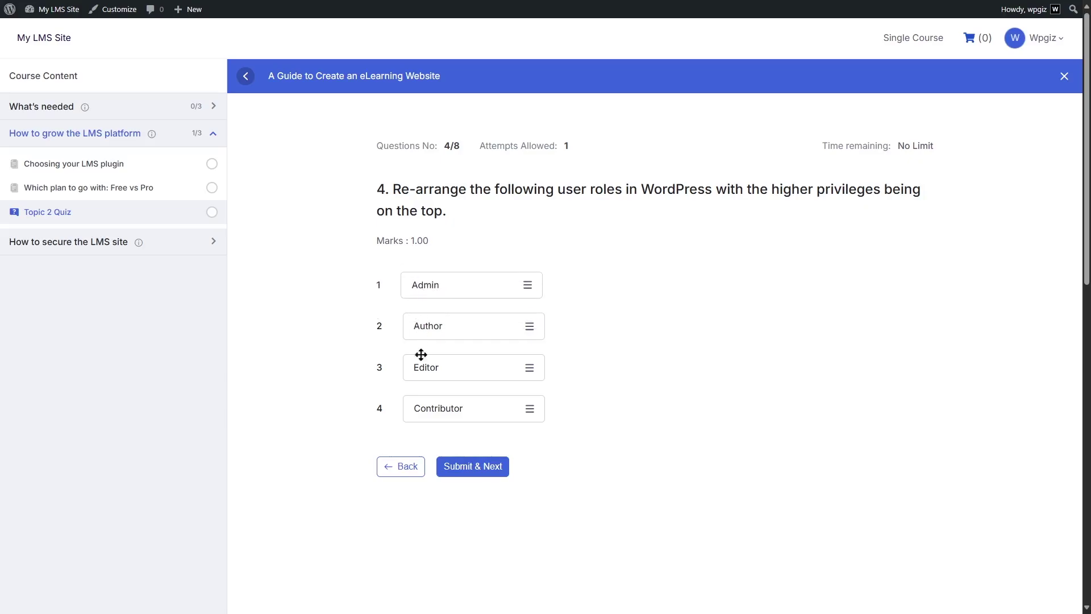
Move Editor above Author in the user roles, then match Apple with iPhone, PHP with Programming Language and WordPress with CMS, submitting both questions
{"action": "left_click_drag", "start_coordinate": [419, 367], "coordinate": [419, 319]}
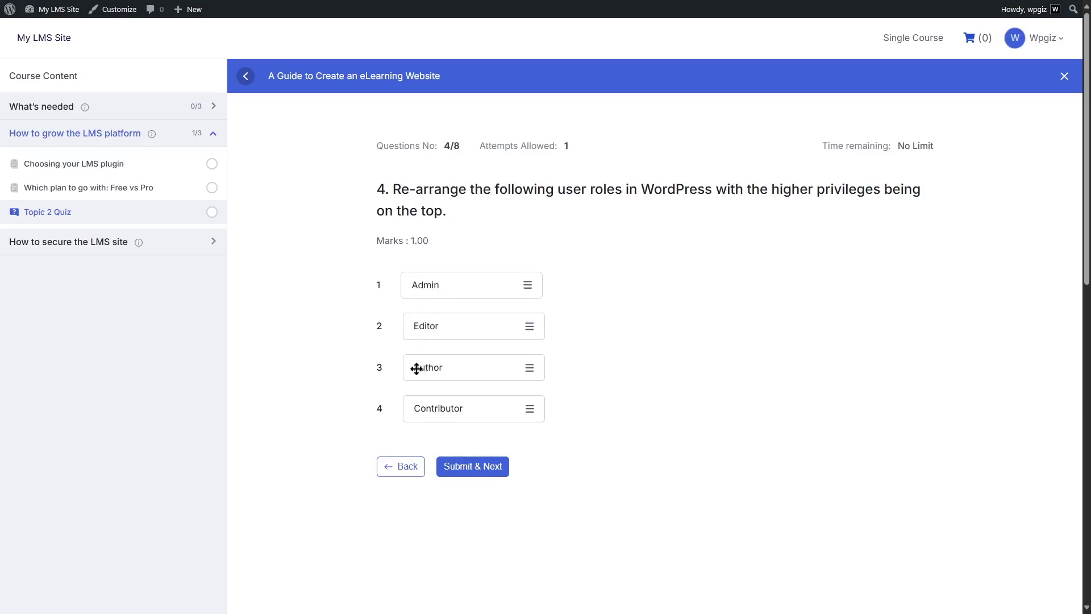
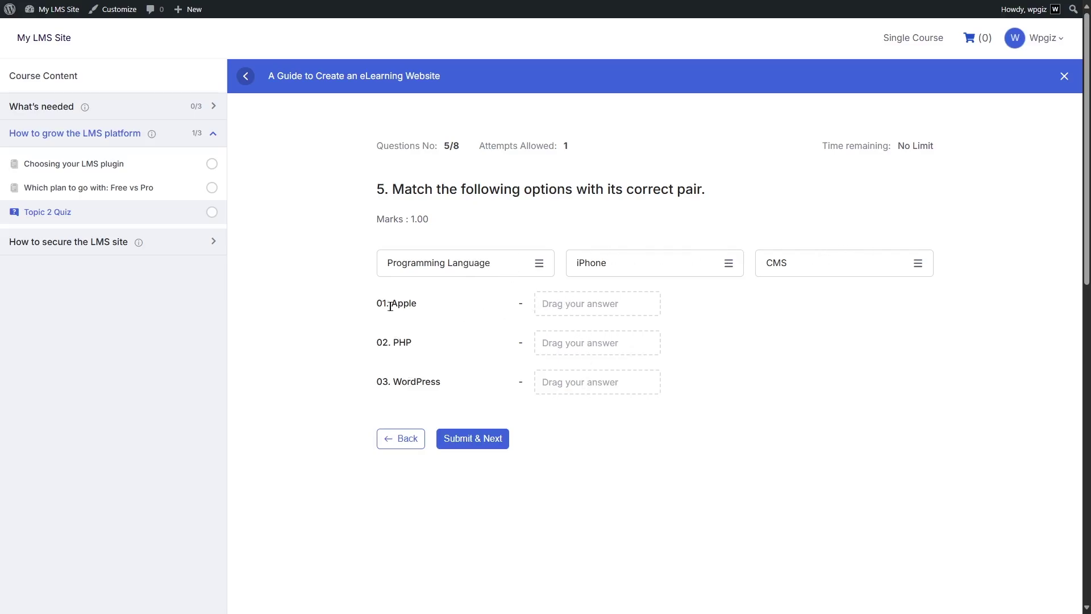
{"action": "left_click_drag", "start_coordinate": [613, 270], "coordinate": [583, 304]}
{"action": "left_click_drag", "start_coordinate": [406, 263], "coordinate": [562, 348]}
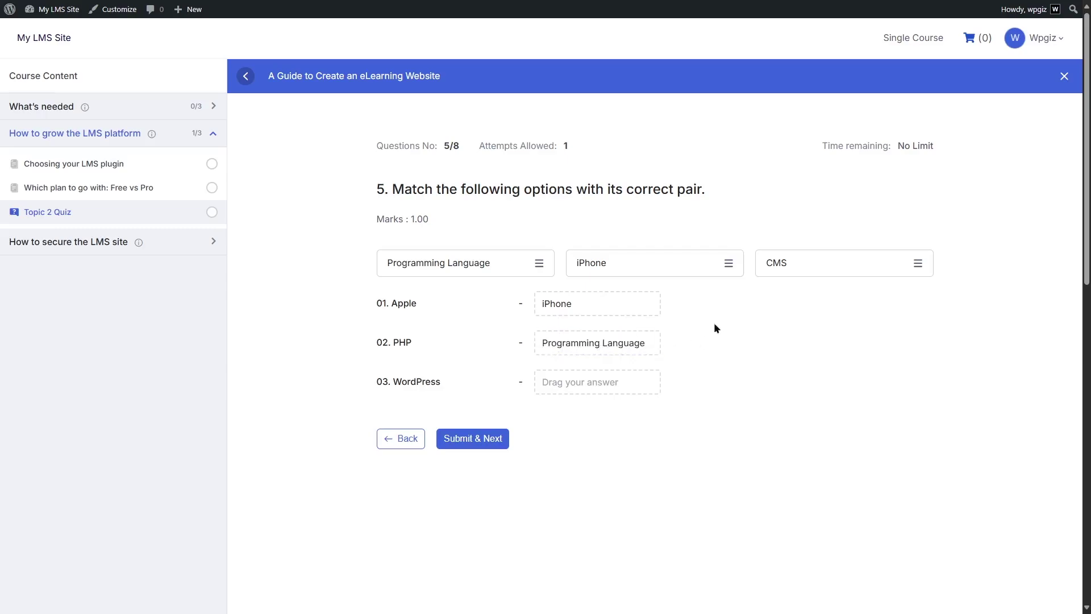
{"action": "left_click_drag", "start_coordinate": [844, 250], "coordinate": [572, 381]}
{"action": "left_click", "coordinate": [482, 441]}
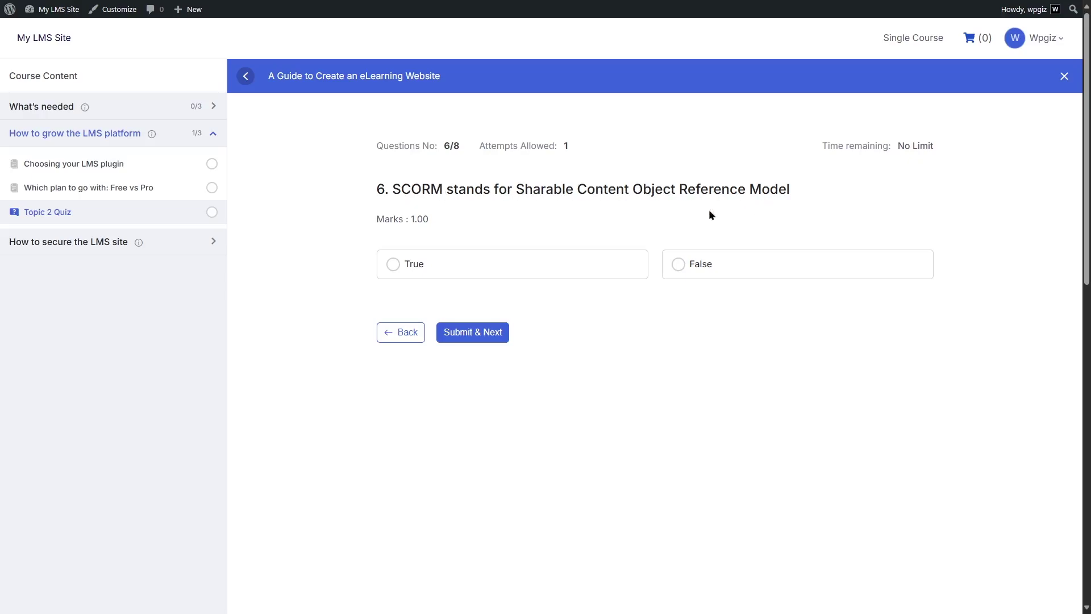
Answer True to the SCORM meaning question and submit "To enable a standard for e-learning content." as the purpose of SCORM
{"action": "left_click", "coordinate": [394, 265]}
{"action": "left_click", "coordinate": [477, 339]}
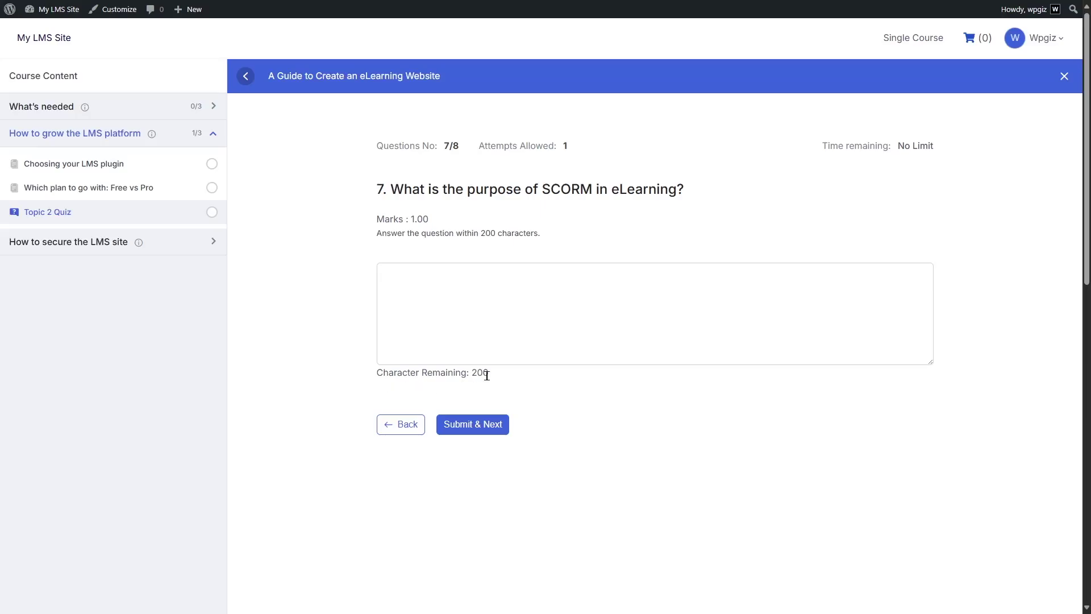
{"action": "left_click", "coordinate": [458, 287]}
{"action": "type", "text": "To enable a standard for e-learning content."}
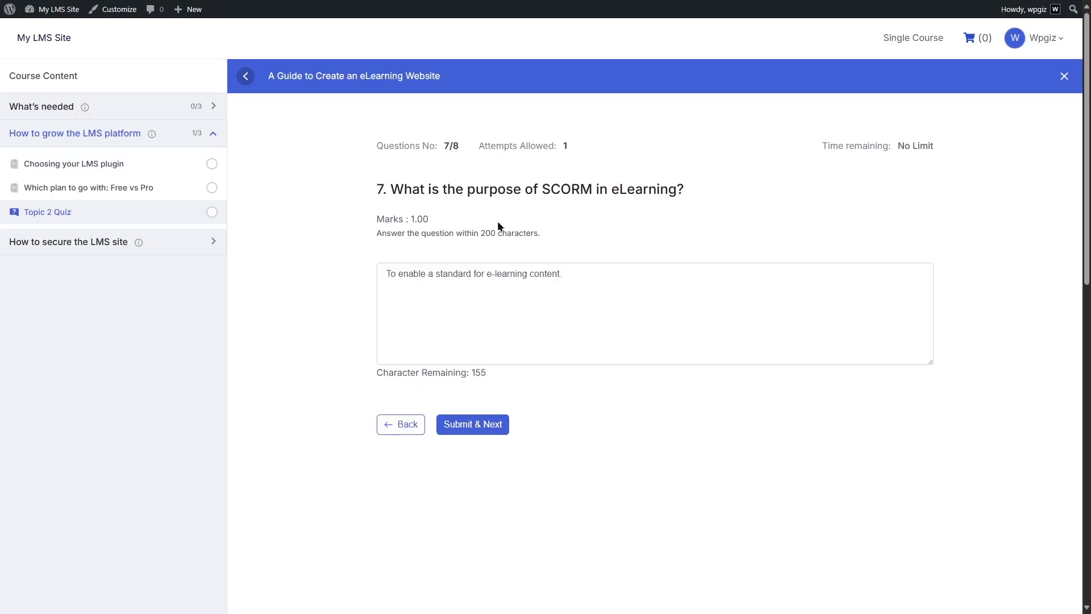
{"action": "left_click", "coordinate": [480, 435]}
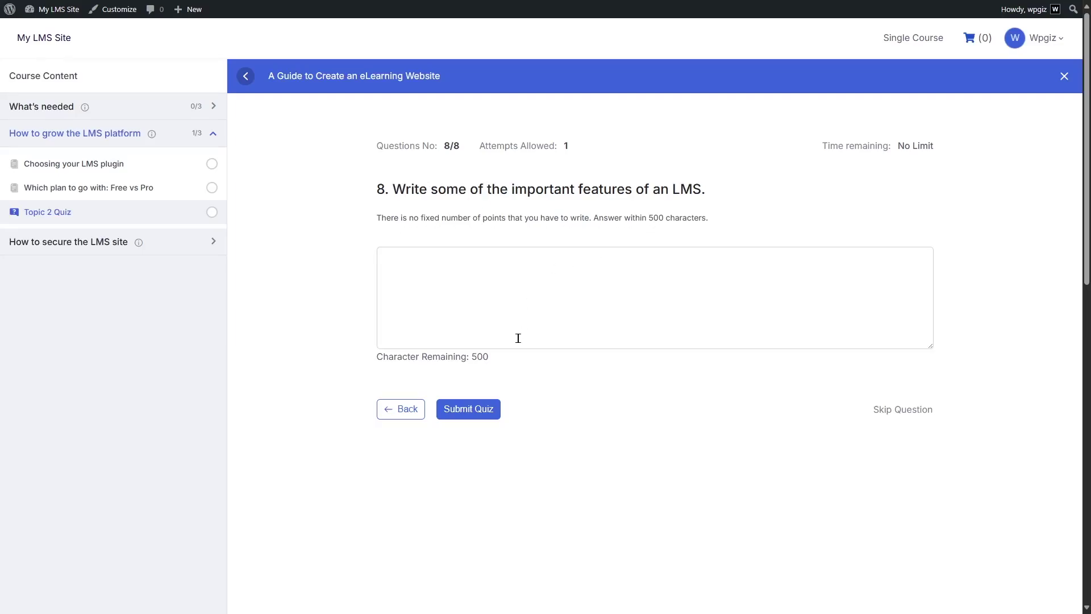
Answer the essay question with a sentence listing LMS features from Course Management, User Management and Progress Tracking through Gamification, and submit the quiz
{"action": "left_click", "coordinate": [453, 299]}
{"action": "type", "text": "Some of the important features of an LMS are Course Management, User Management, Progress Tracking, Assessment and Quizzes, Reports and Analytics, Communication Tools, Content Drip, Mobile Compatibility, Certifications, Integration, Gamification, etc."}
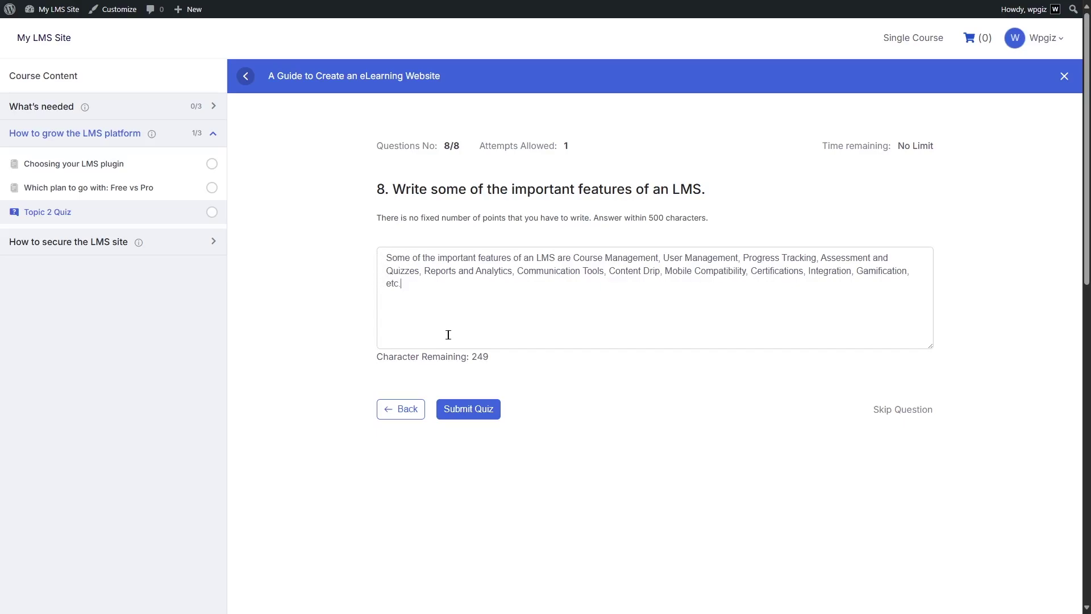
{"action": "left_click", "coordinate": [467, 415]}
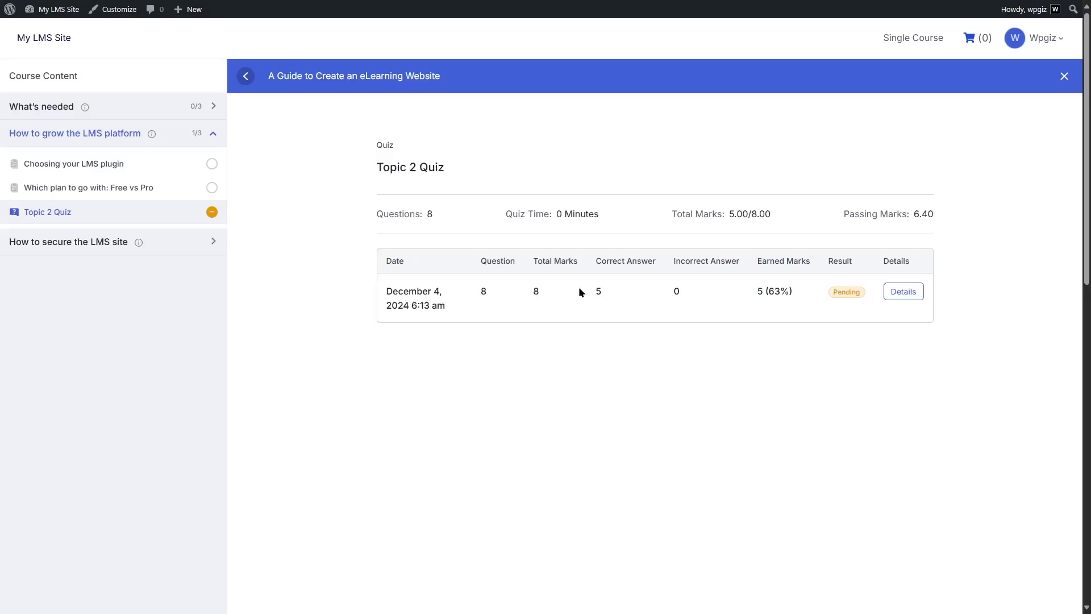
Open the details of the submitted quiz attempt and compare the given answers with the correct answers and results
{"action": "left_click", "coordinate": [902, 292]}
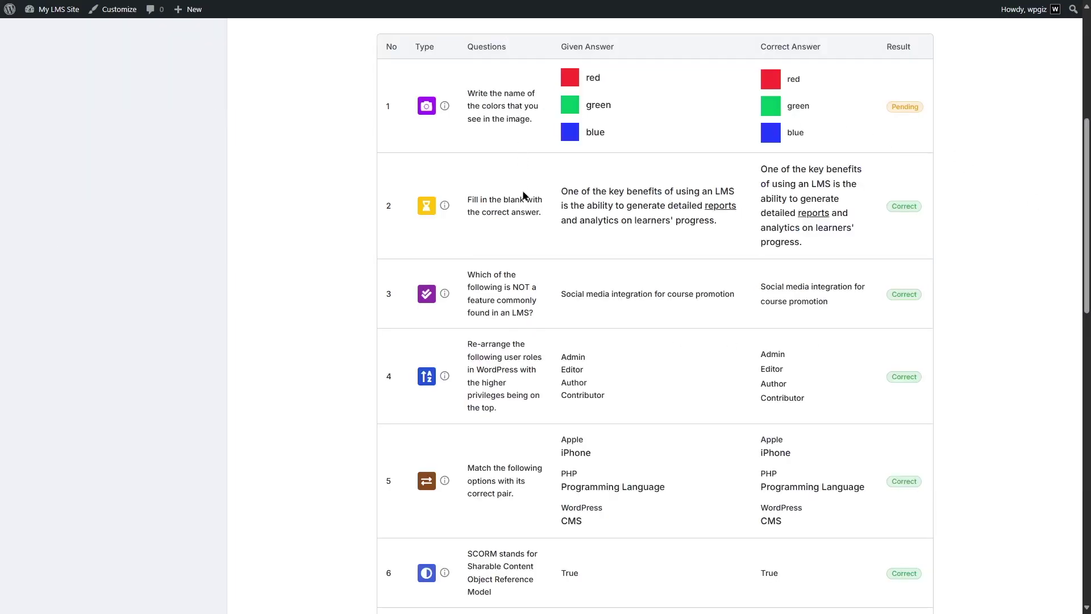
{"action": "scroll", "coordinate": [1089, 149], "scroll_direction": "down", "scroll_amount": 2}
{"action": "scroll", "coordinate": [1088, 149], "scroll_direction": "up", "scroll_amount": 2}
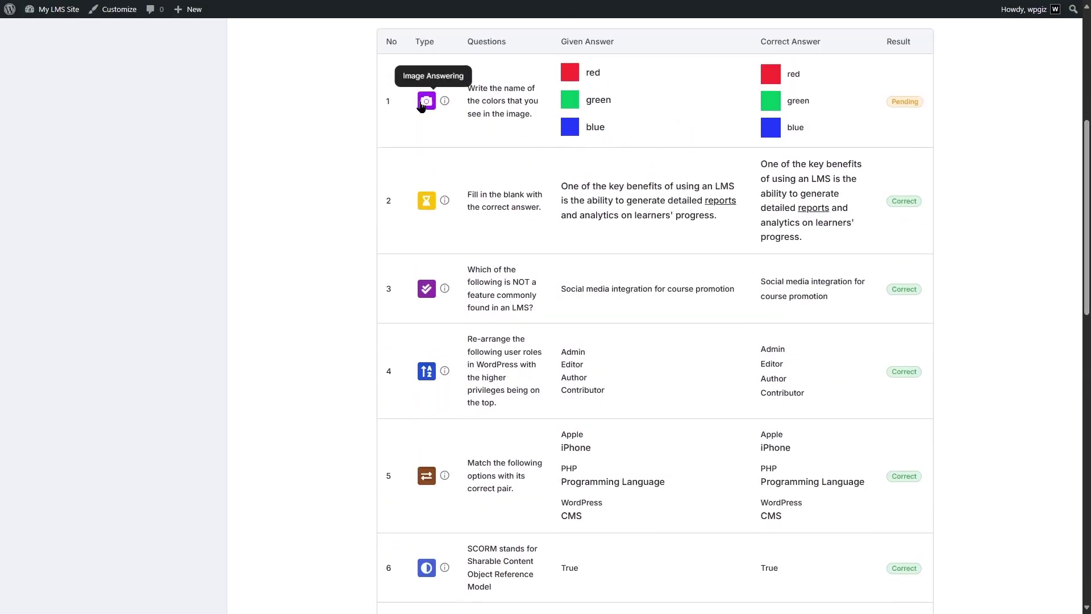
{"action": "scroll", "coordinate": [1088, 261], "scroll_direction": "down", "scroll_amount": 4}
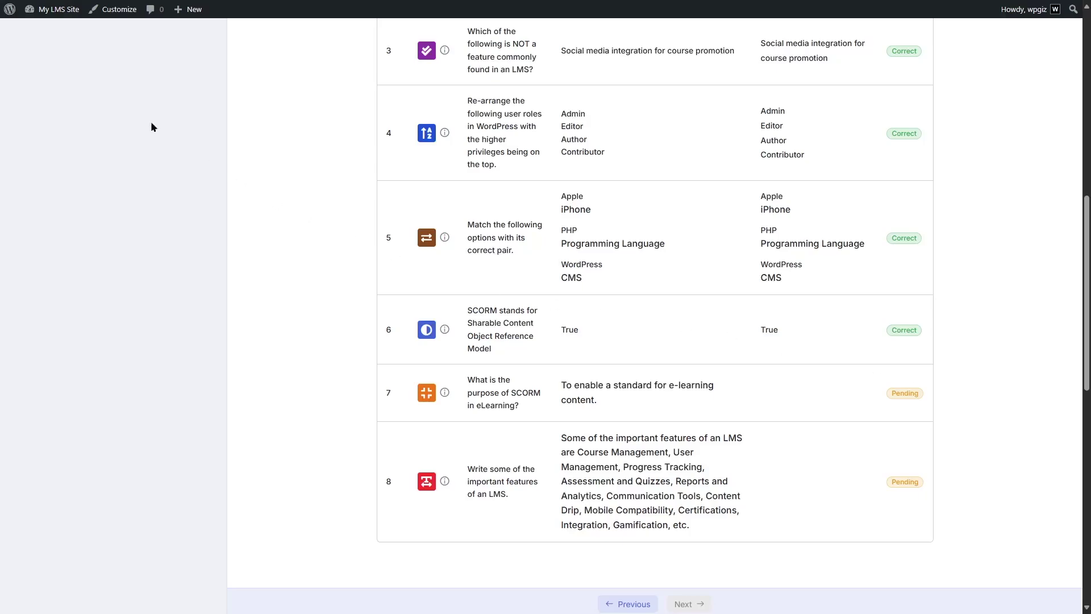
Open the December 4, 2024 Topic 2 Quiz attempt for review from Tutor LMS Pro's Quiz Attempts in the site's admin dashboard
{"action": "mouse_move", "coordinate": [57, 9]}
{"action": "left_click", "coordinate": [43, 32]}
{"action": "mouse_move", "coordinate": [45, 94]}
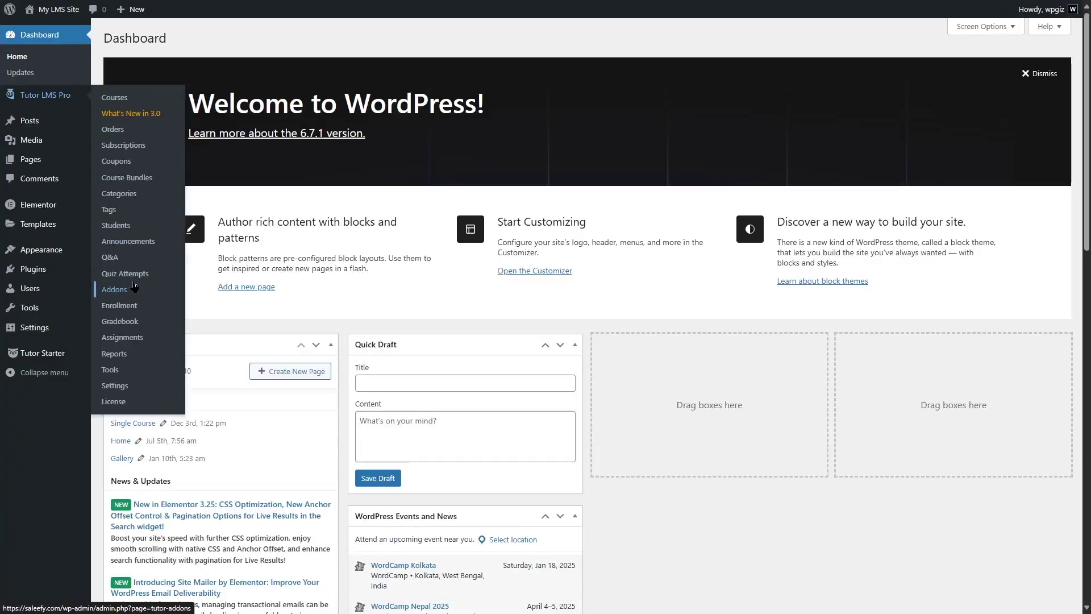
{"action": "left_click", "coordinate": [125, 274]}
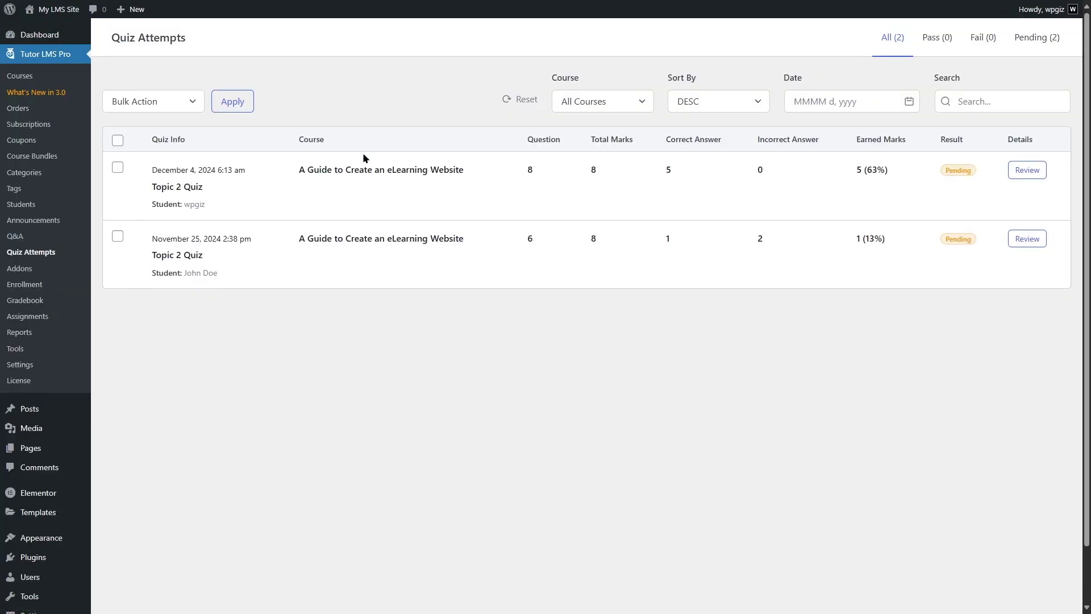
{"action": "left_click", "coordinate": [1044, 172]}
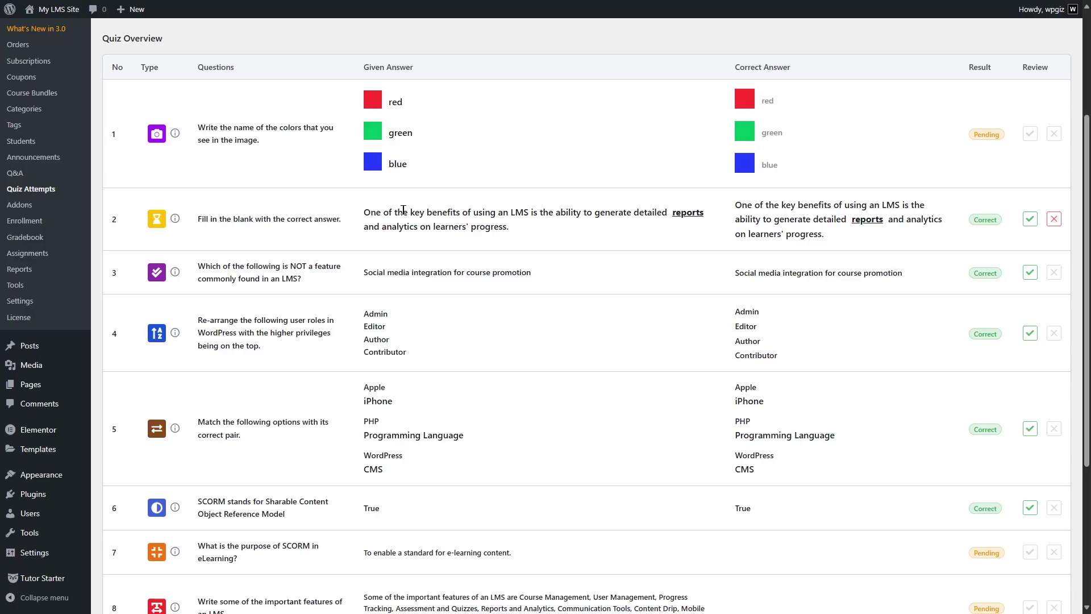
{"action": "scroll", "coordinate": [1021, 126], "scroll_direction": "down", "scroll_amount": 1}
{"action": "scroll", "coordinate": [1021, 126], "scroll_direction": "up", "scroll_amount": 1}
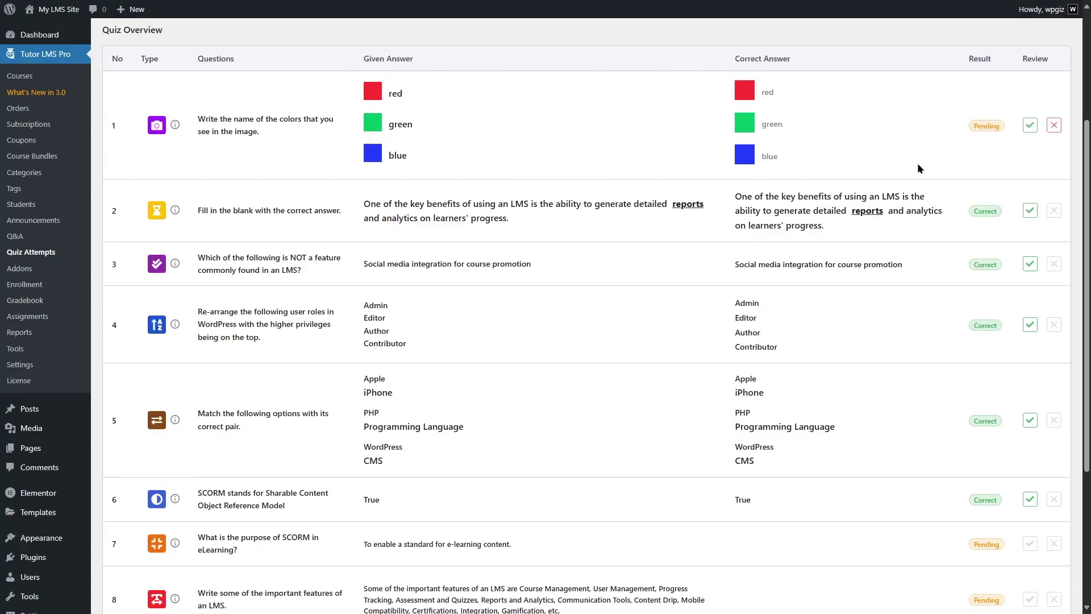
Mark the color image answer and the SCORM purpose answer as correct, and expand the explanation of the SCORM question
{"action": "left_click", "coordinate": [1030, 126]}
{"action": "scroll", "coordinate": [1047, 285], "scroll_direction": "up", "scroll_amount": 3}
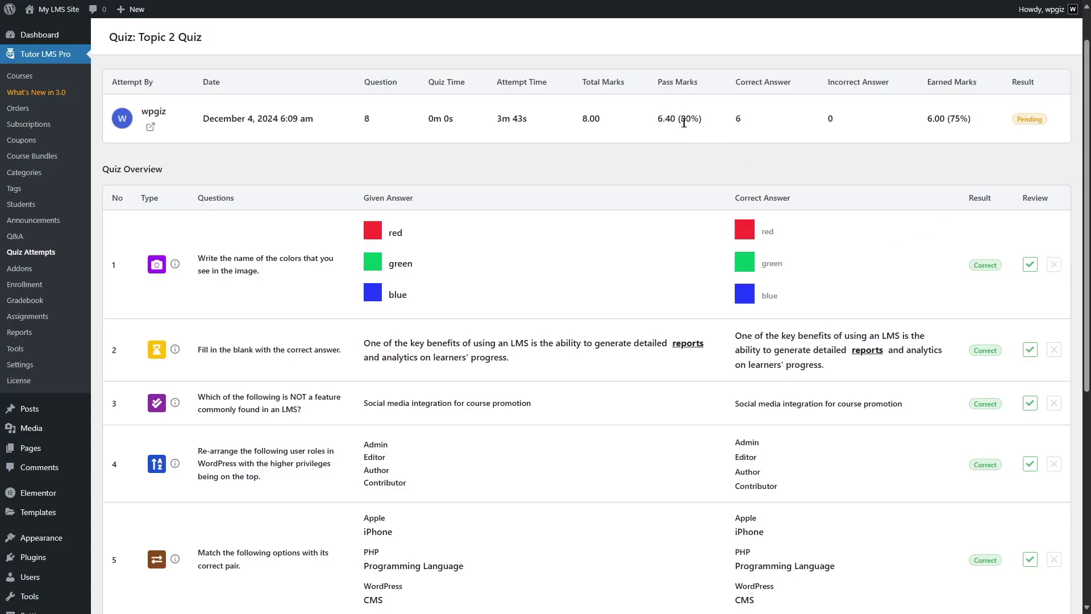
{"action": "scroll", "coordinate": [239, 398], "scroll_direction": "down", "scroll_amount": 5}
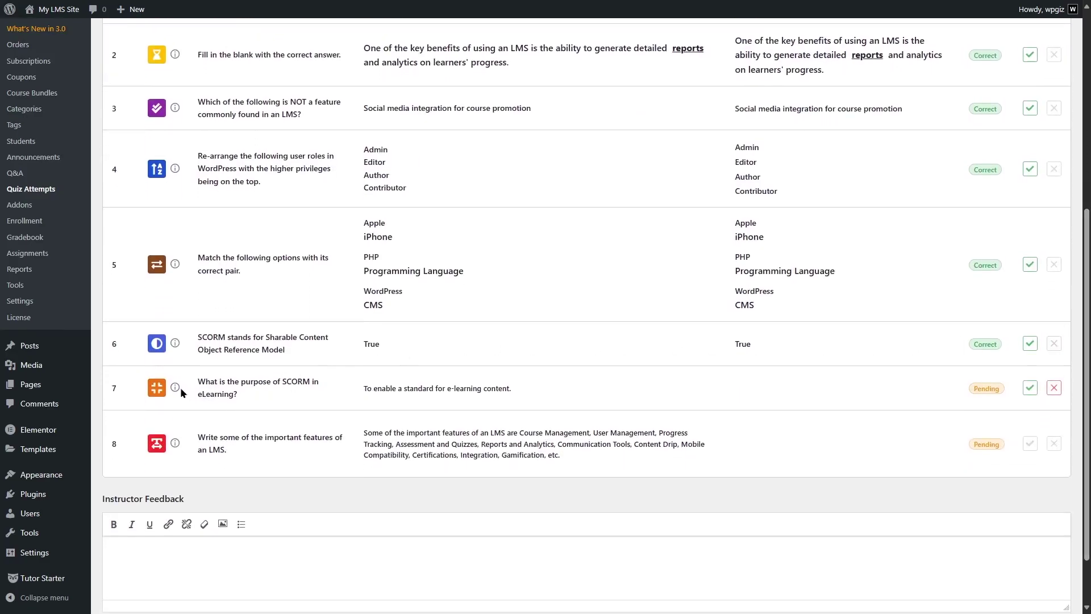
{"action": "left_click", "coordinate": [1030, 387]}
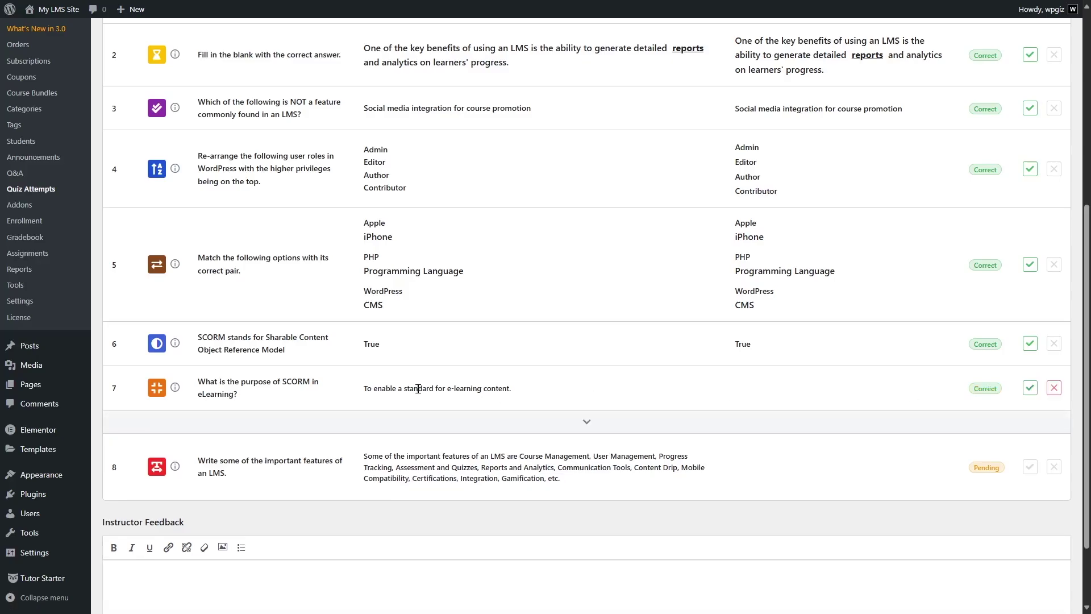
{"action": "left_click", "coordinate": [586, 423]}
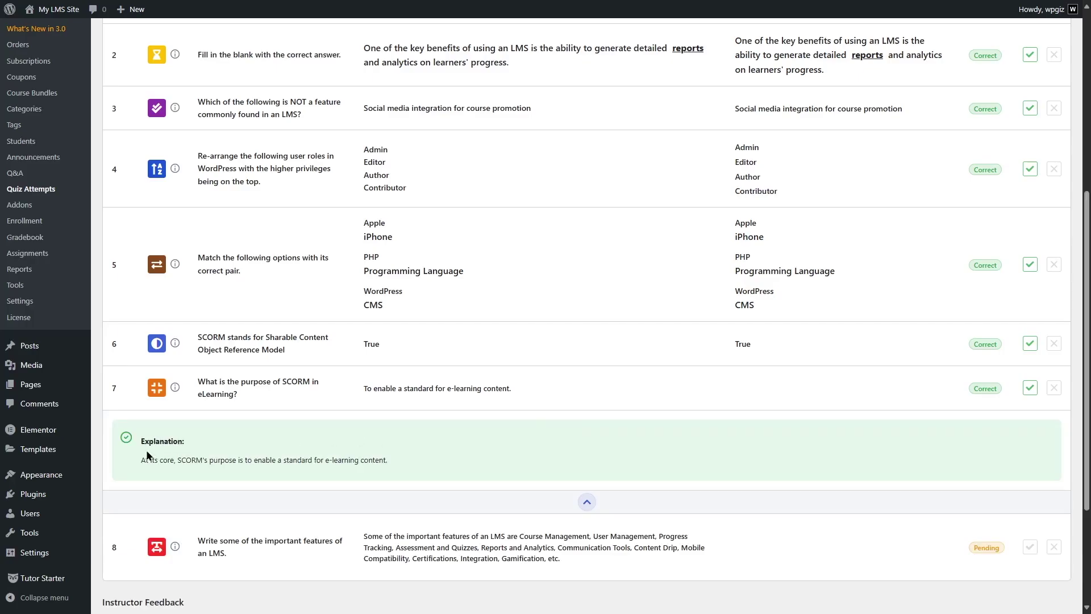
Collapse the SCORM question's explanation, mark the essay answer on LMS features as correct, and check the attempt's overall result
{"action": "left_click", "coordinate": [587, 501]}
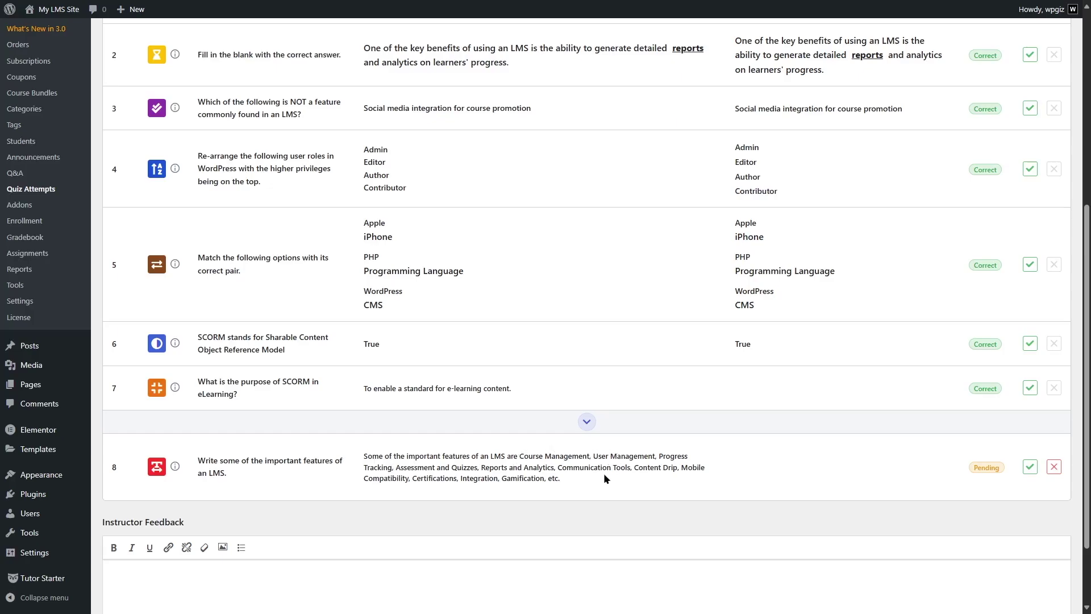
{"action": "left_click", "coordinate": [1029, 471]}
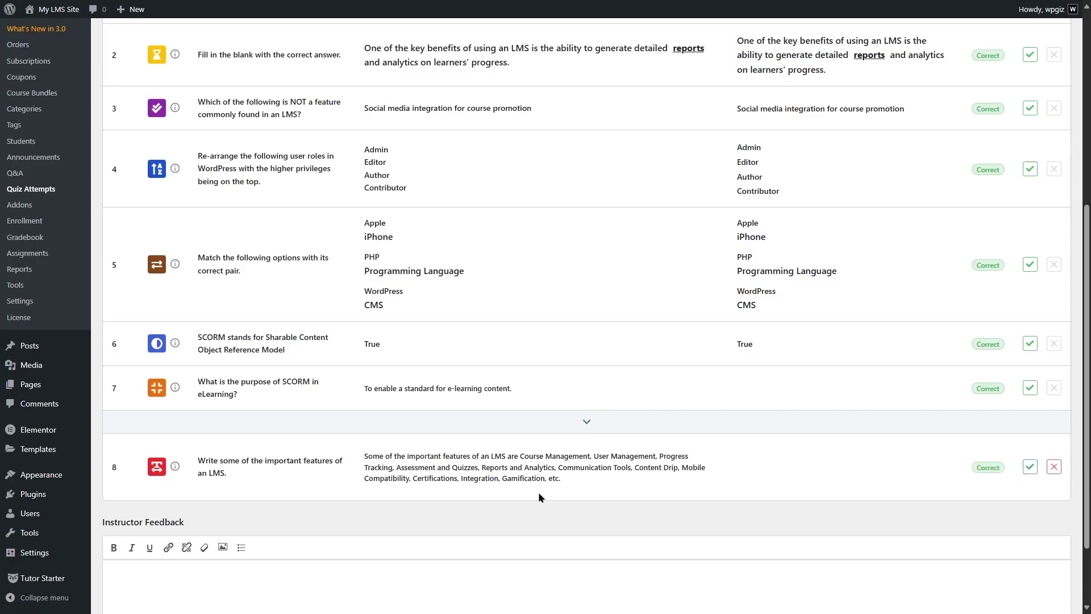
{"action": "scroll", "coordinate": [762, 129], "scroll_direction": "up", "scroll_amount": 5}
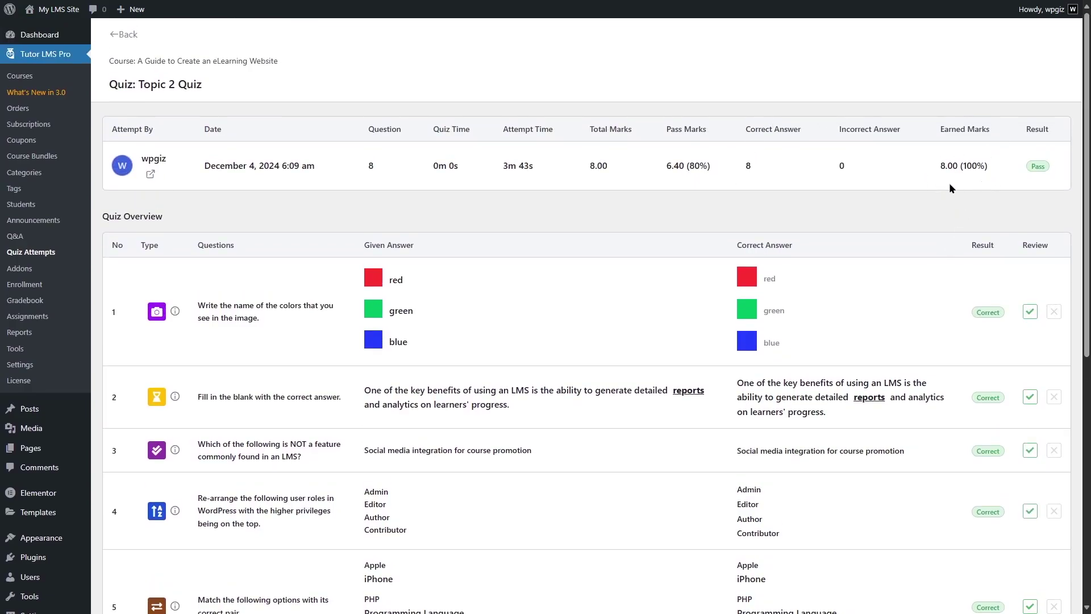
Add the instructor feedback "Well done." to the quiz attempt and save it
{"action": "scroll", "coordinate": [961, 184], "scroll_direction": "down", "scroll_amount": 8}
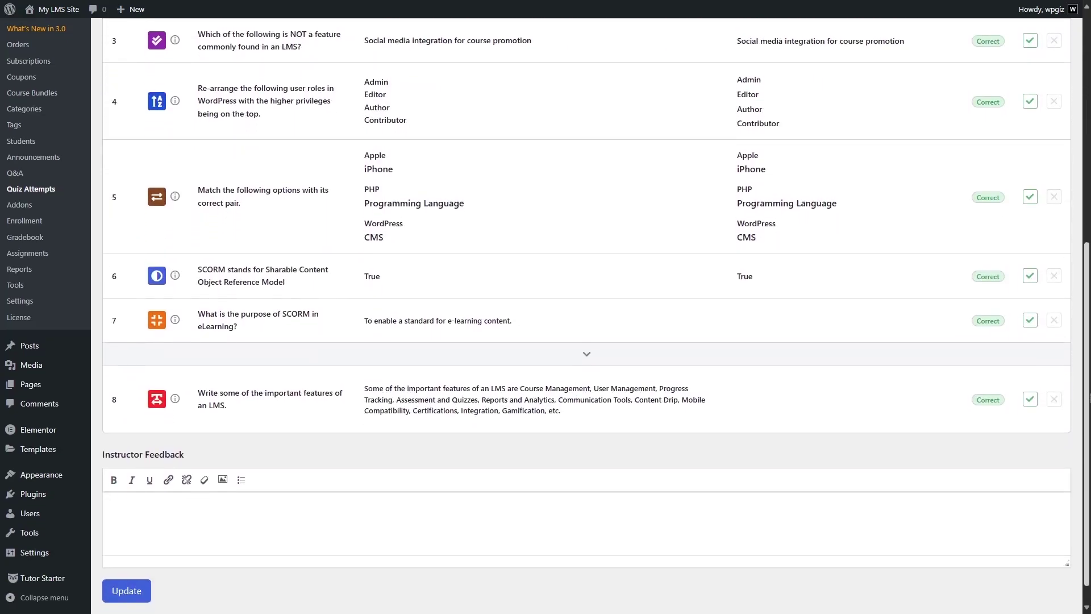
{"action": "left_click", "coordinate": [220, 486]}
{"action": "type", "text": "Well done."}
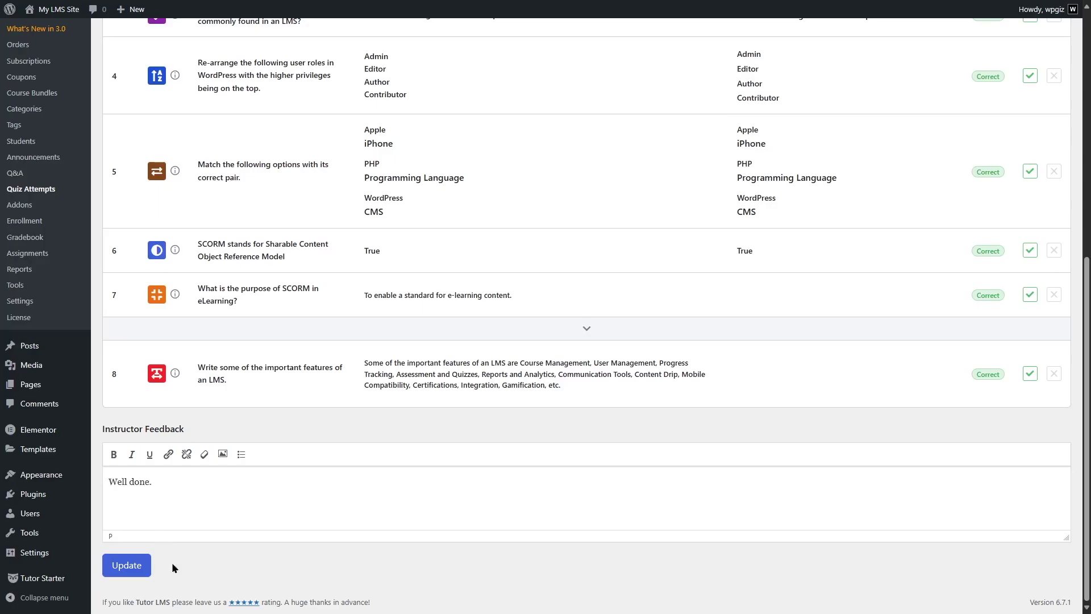
{"action": "left_click", "coordinate": [126, 565]}
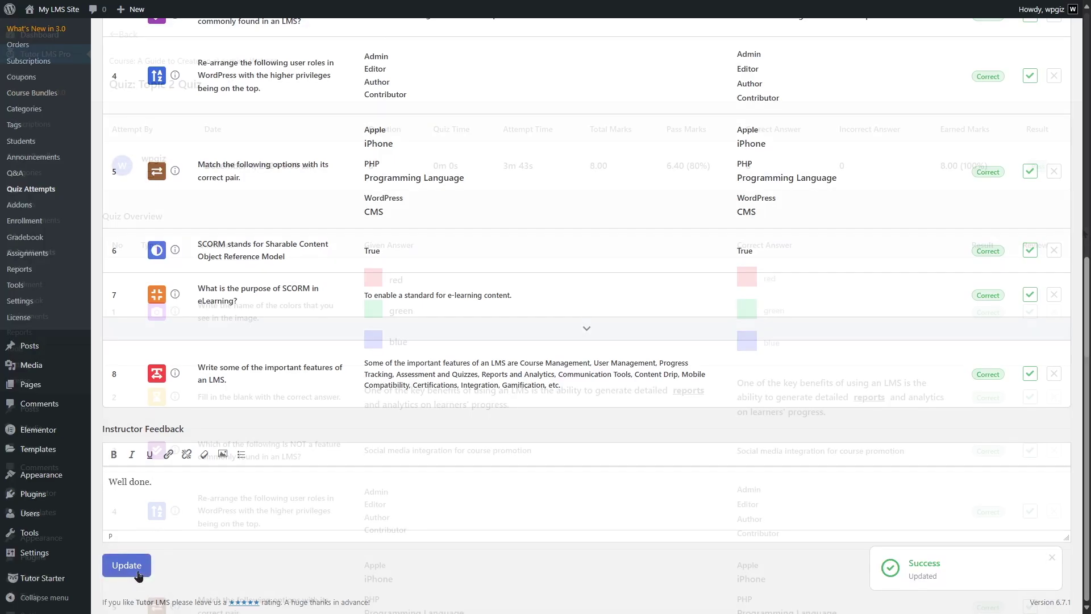